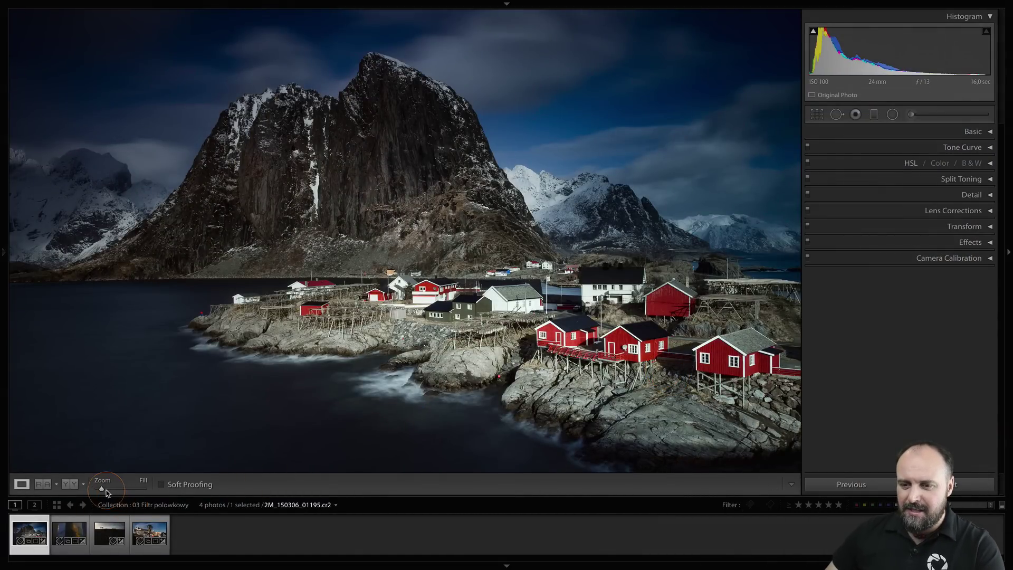
Step: Fit the mountain photo to the view and bring up the Graduated Filter panel with all sliders at 0
{"action": "left_click_drag", "start_coordinate": [101, 488], "coordinate": [97, 488]}
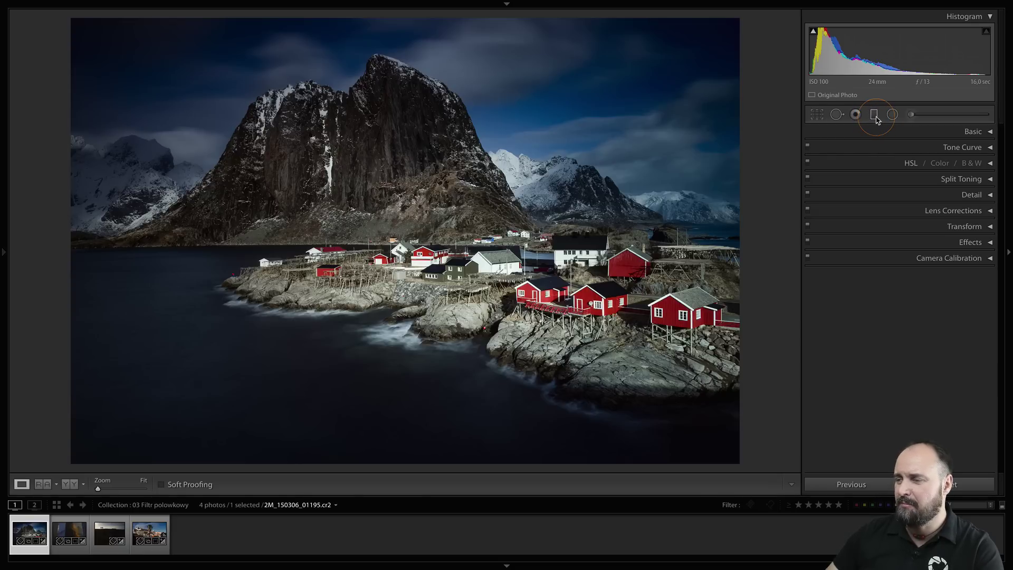
{"action": "left_click", "coordinate": [875, 115]}
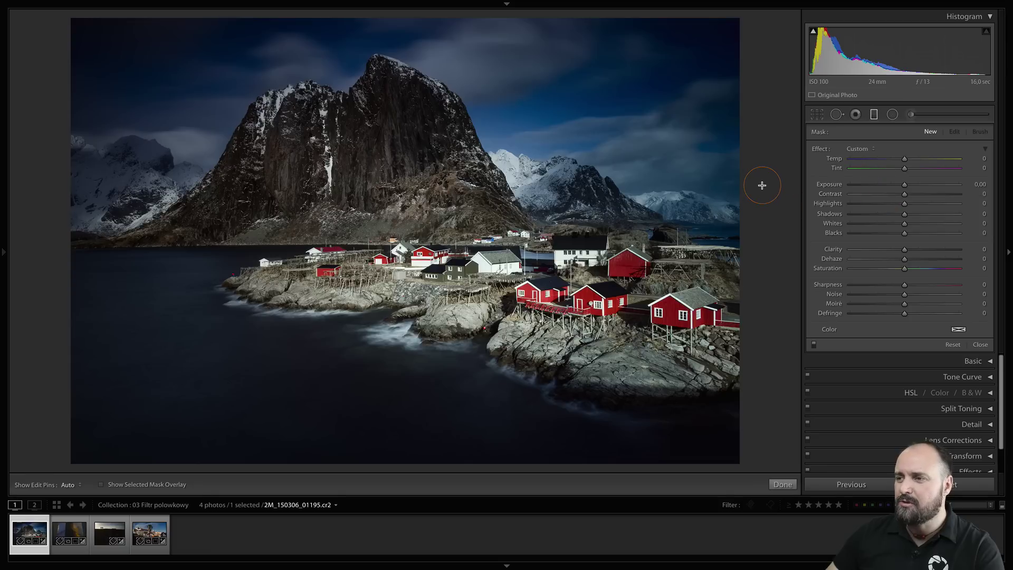
{"action": "left_click", "coordinate": [874, 116]}
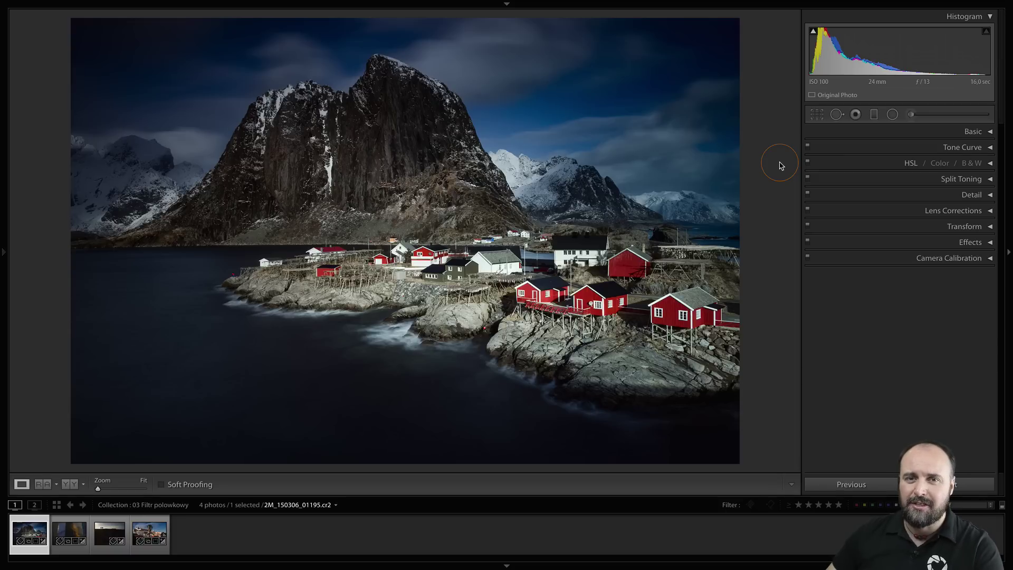
{"action": "key", "text": "m"}
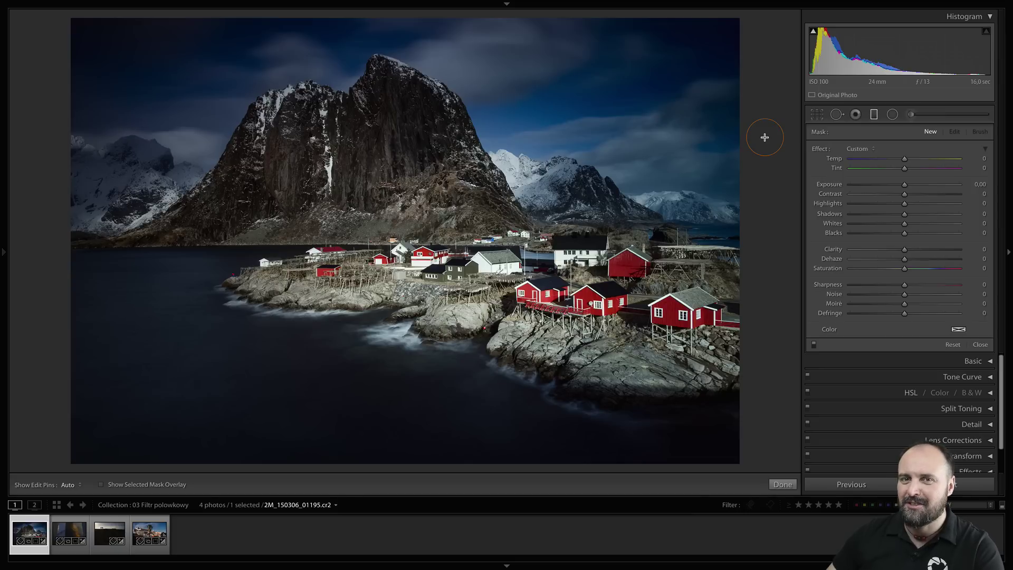
{"action": "left_click", "coordinate": [875, 116]}
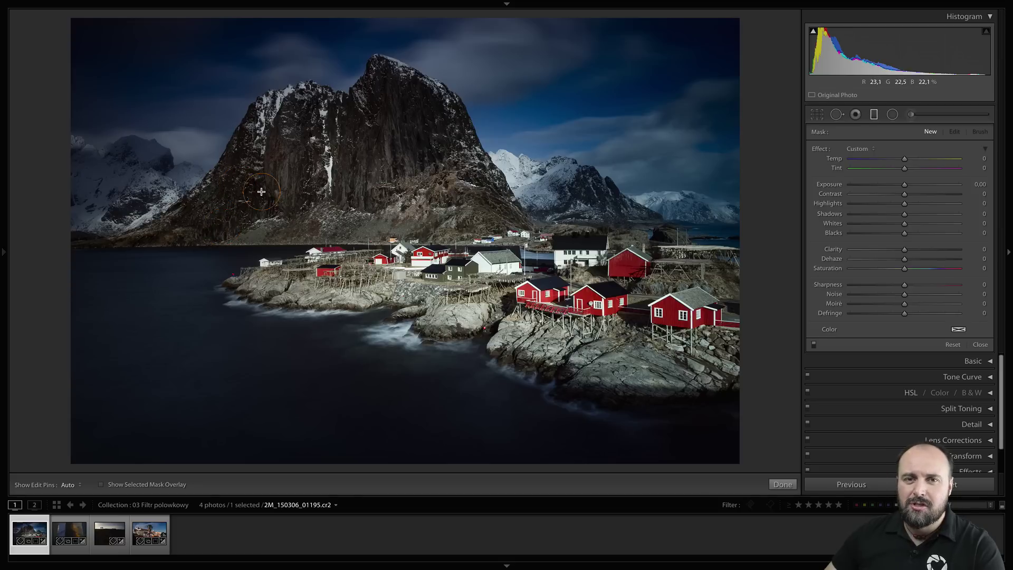
Step: Draw a vertical graduated filter at the mountain base, plus steep and shallow diagonal filters
{"action": "left_click_drag", "start_coordinate": [233, 196], "coordinate": [338, 199]}
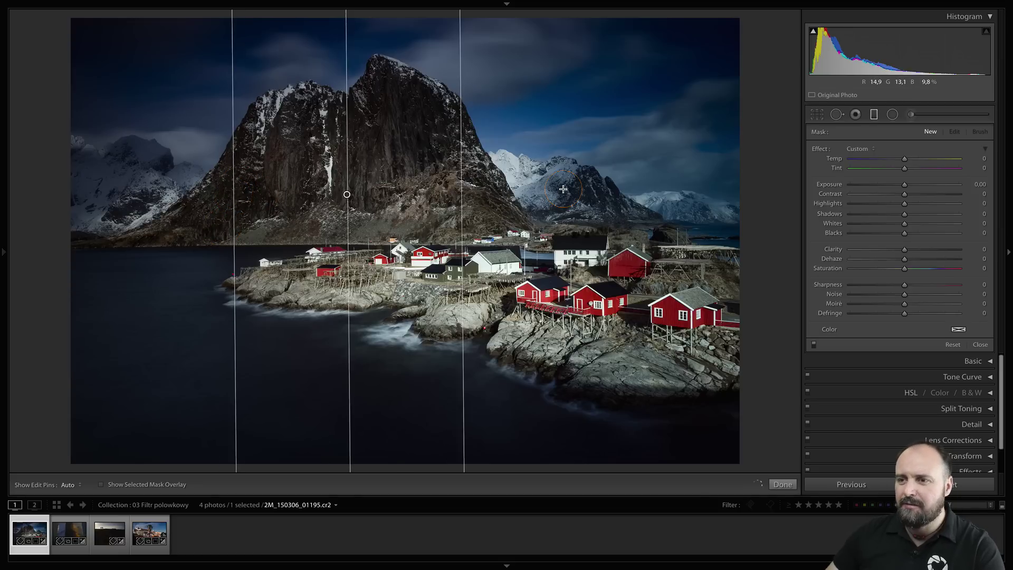
{"action": "left_click_drag", "start_coordinate": [479, 193], "coordinate": [564, 191]}
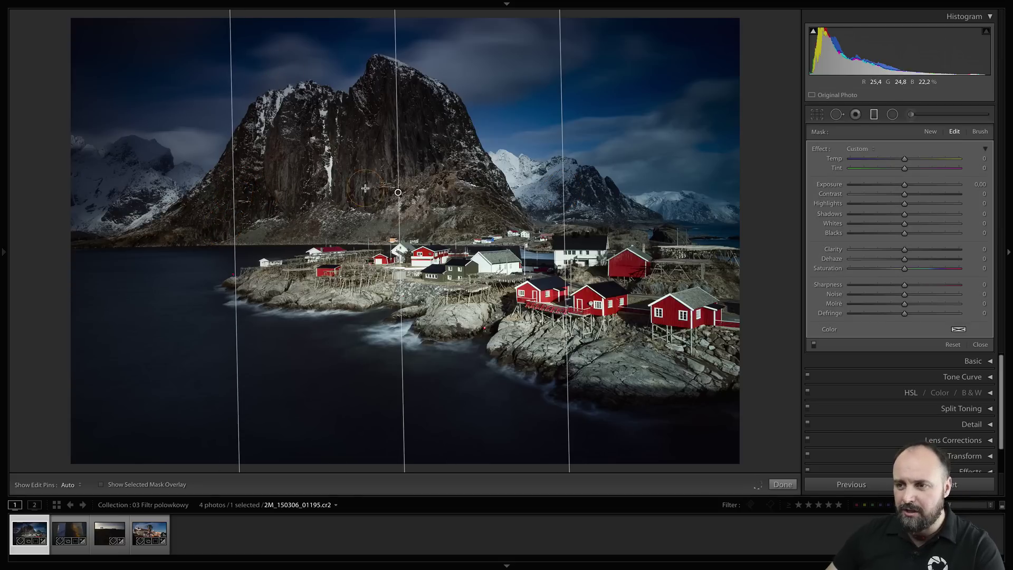
{"action": "left_click_drag", "start_coordinate": [400, 214], "coordinate": [400, 213]}
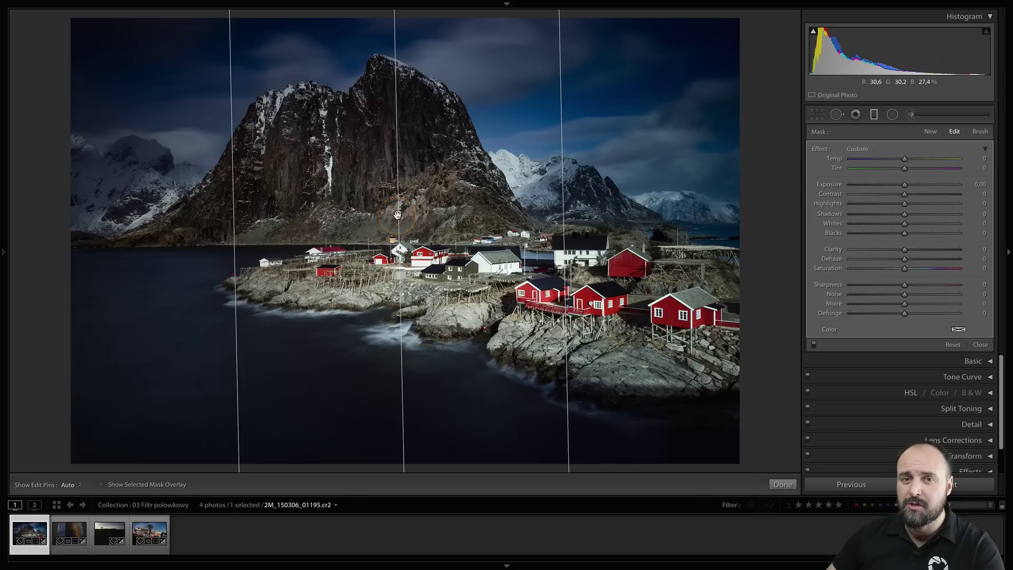
{"action": "left_click_drag", "start_coordinate": [639, 82], "coordinate": [487, 141]}
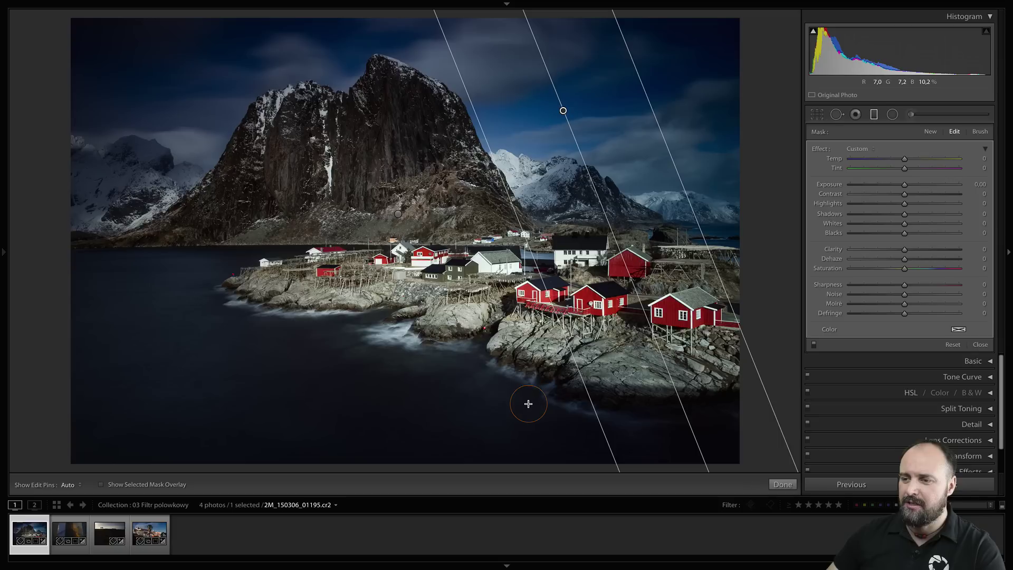
{"action": "left_click_drag", "start_coordinate": [527, 401], "coordinate": [476, 248]}
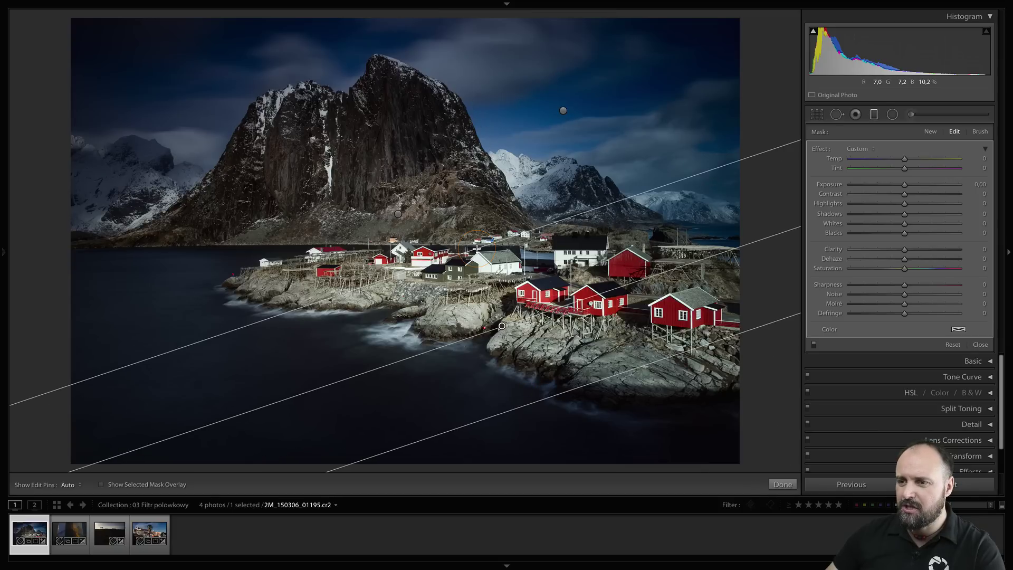
Step: Switch between the vertical and diagonal filter pins, then close the graduated filter tool
{"action": "left_click", "coordinate": [563, 111]}
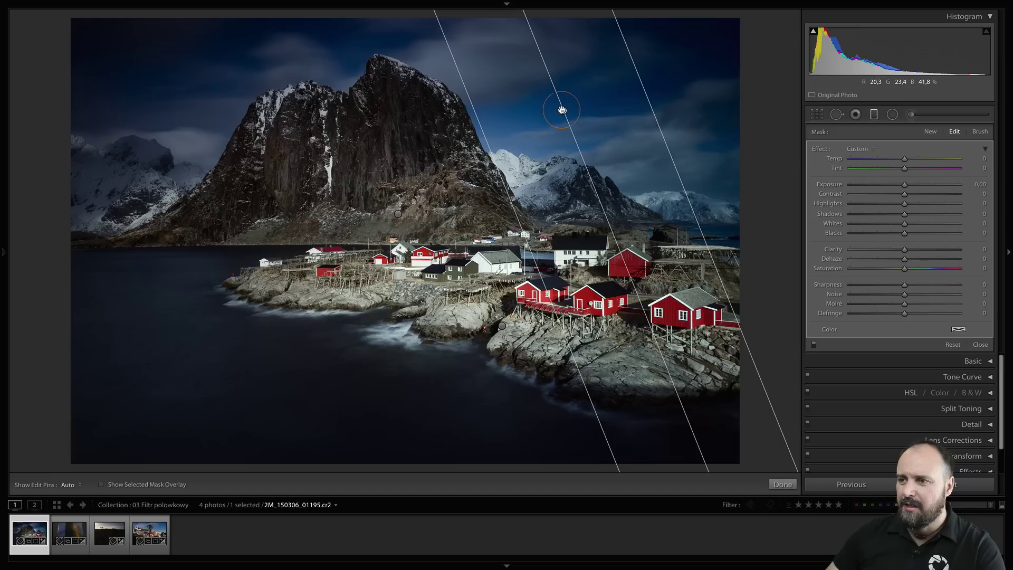
{"action": "left_click", "coordinate": [400, 214]}
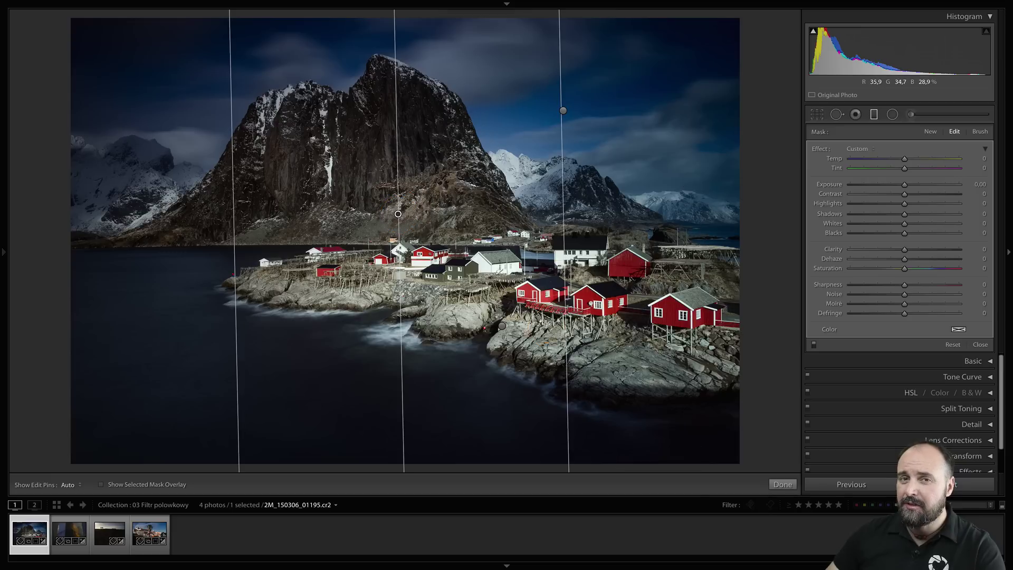
{"action": "left_click", "coordinate": [502, 326]}
{"action": "left_click", "coordinate": [563, 111]}
{"action": "left_click", "coordinate": [399, 213]}
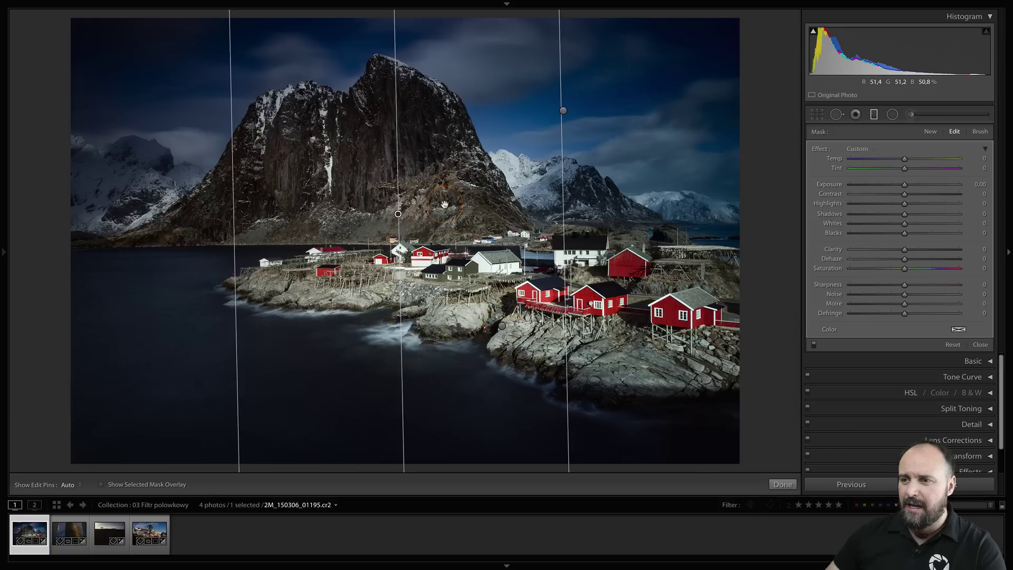
{"action": "left_click", "coordinate": [874, 115]}
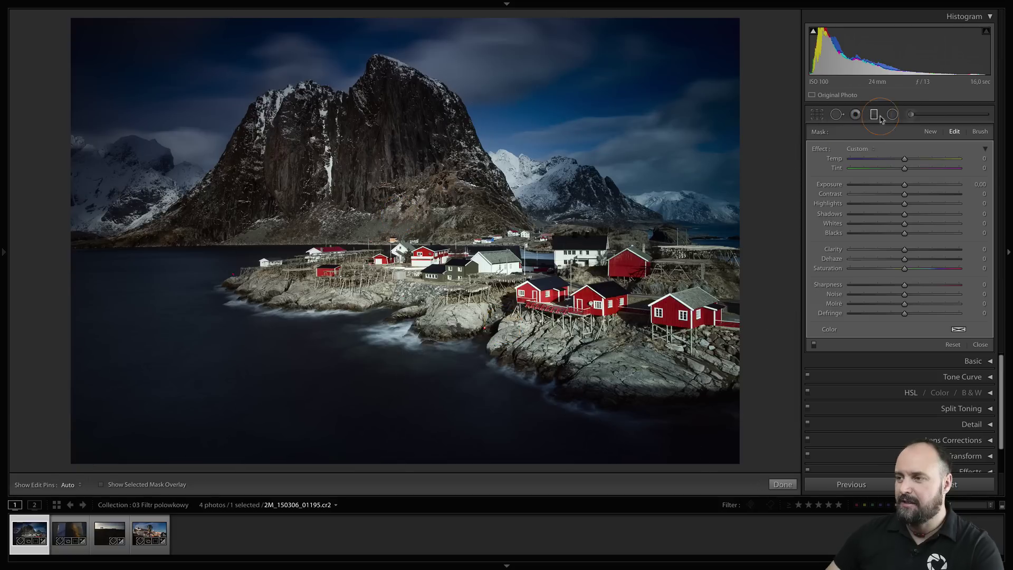
{"action": "left_click", "coordinate": [874, 115]}
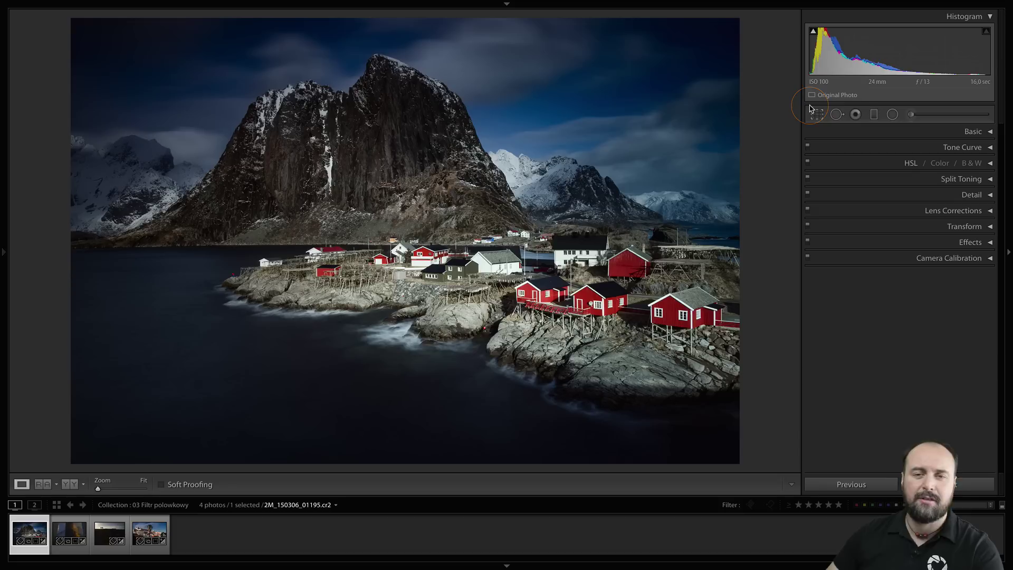
Step: Reopen the graduated filter and switch Show Edit Pins to Always, then back to Auto
{"action": "key", "text": "m"}
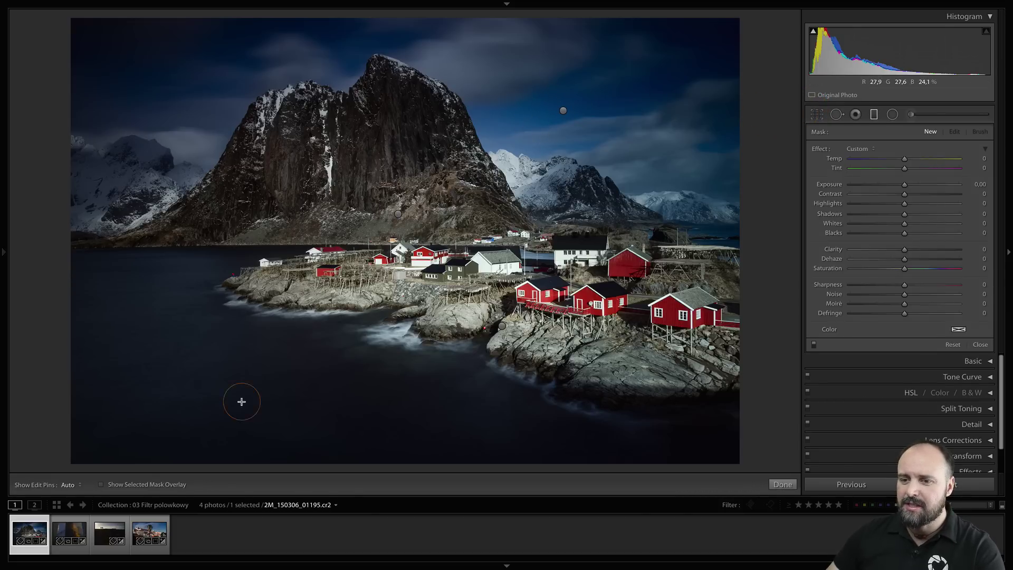
{"action": "left_click", "coordinate": [79, 488]}
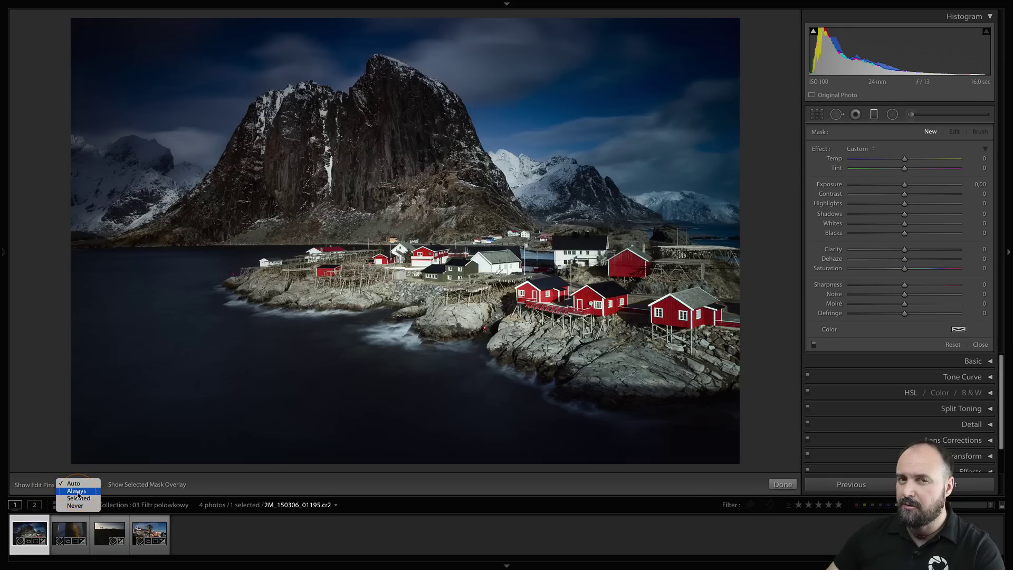
{"action": "left_click", "coordinate": [78, 491]}
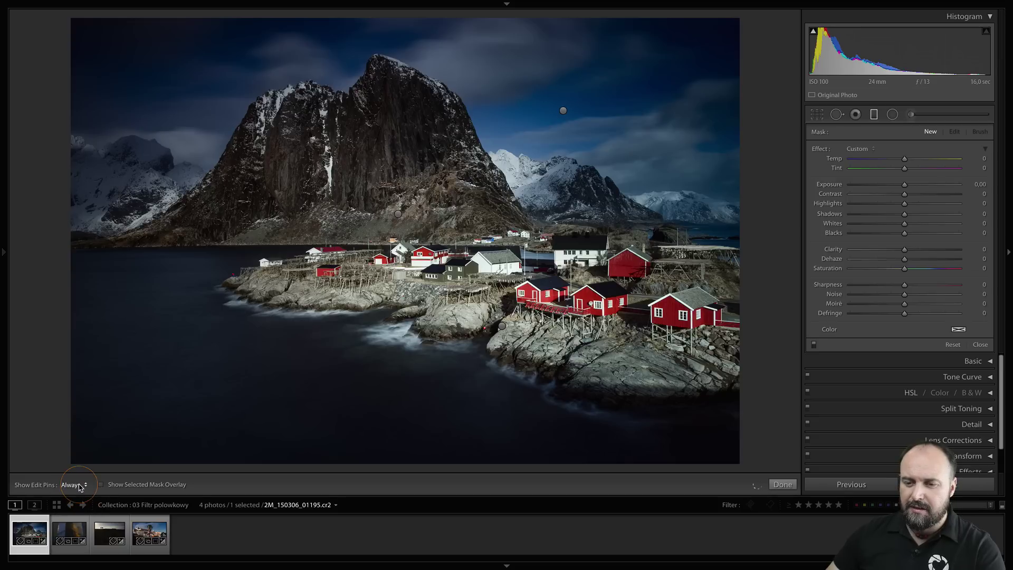
{"action": "left_click", "coordinate": [85, 484]}
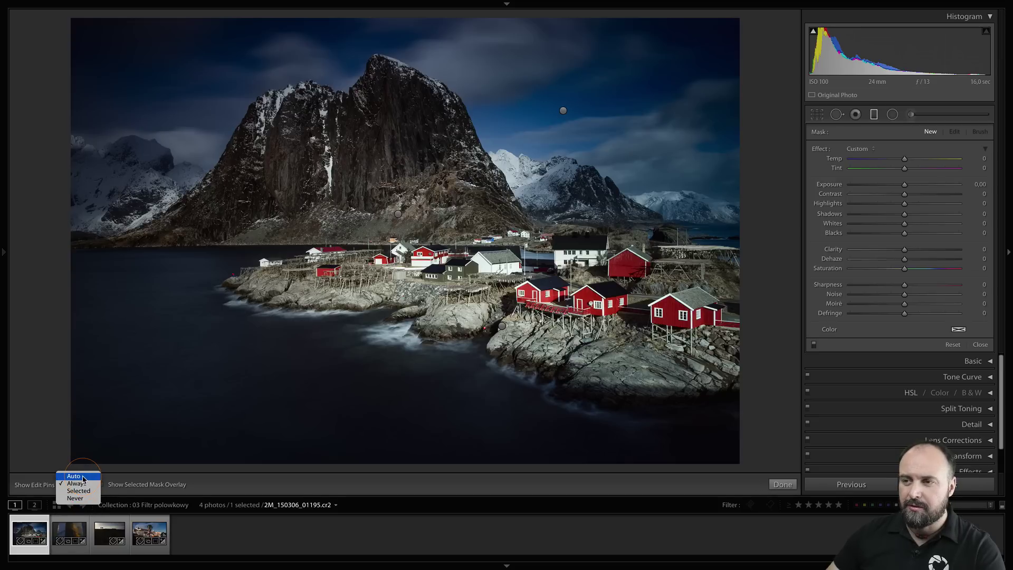
{"action": "left_click", "coordinate": [79, 477]}
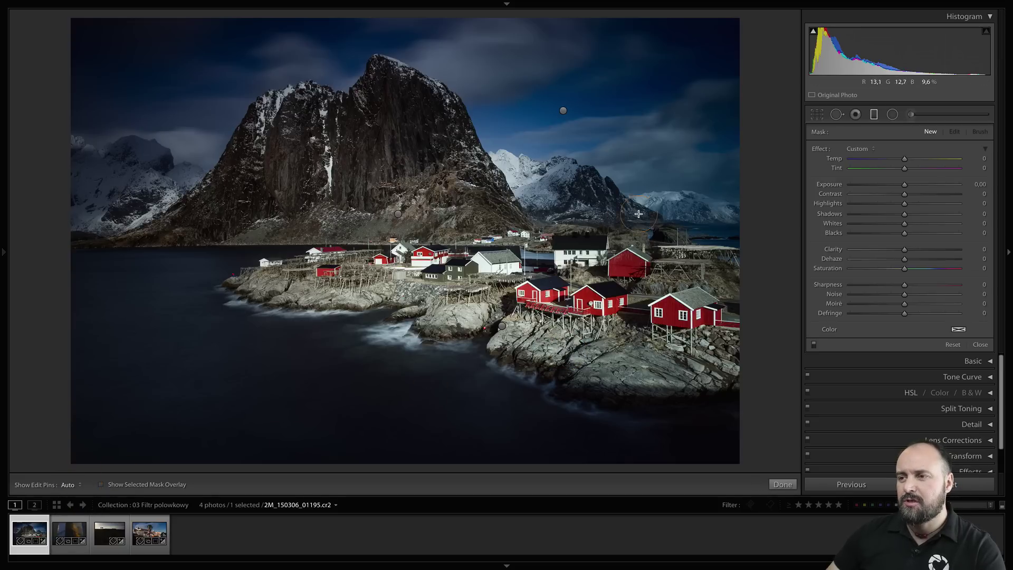
{"action": "left_click", "coordinate": [833, 170]}
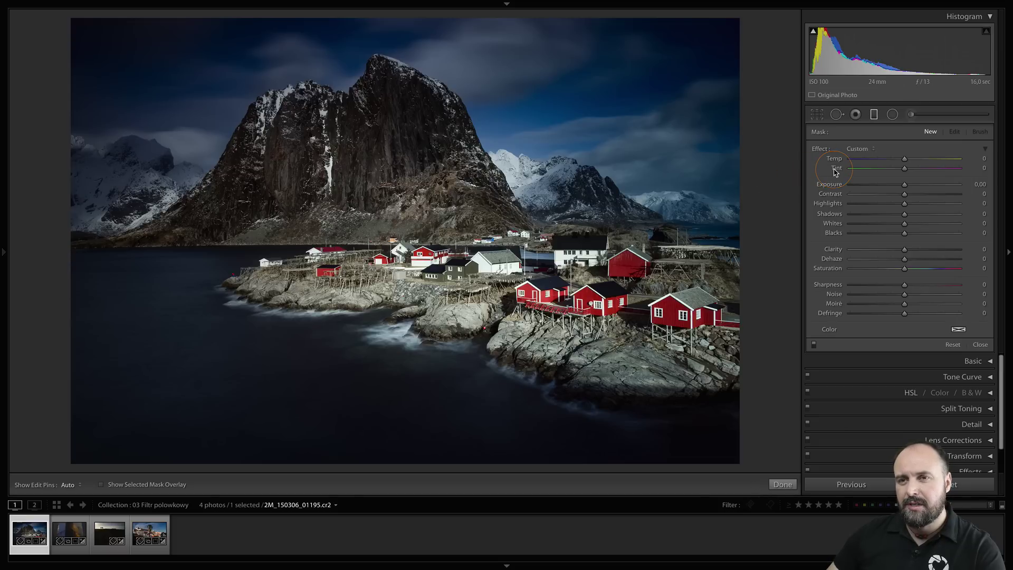
Step: Select the steep diagonal filter and set its Exposure to -0.87 to darken the sky
{"action": "left_click", "coordinate": [563, 110]}
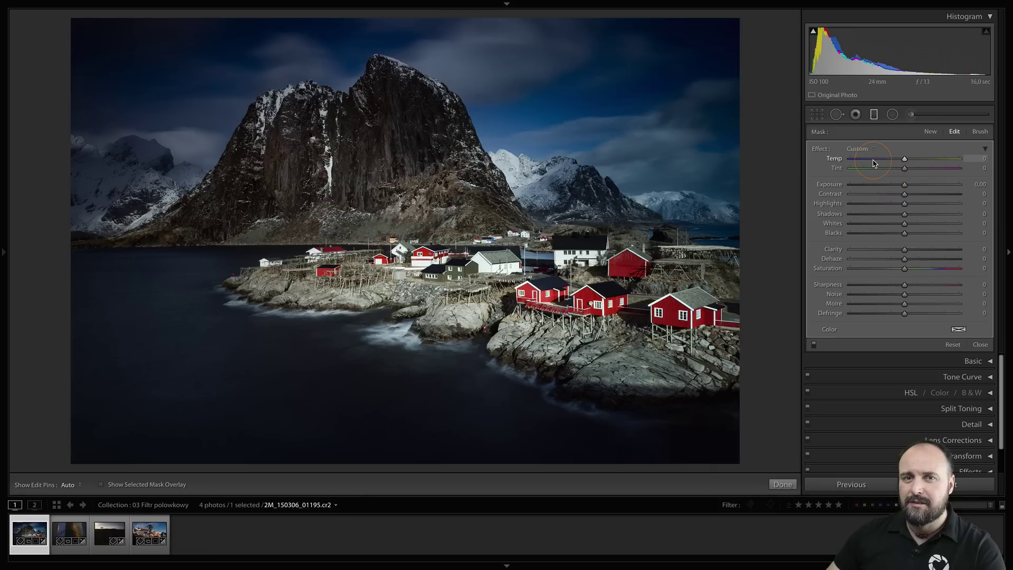
{"action": "left_click", "coordinate": [904, 185]}
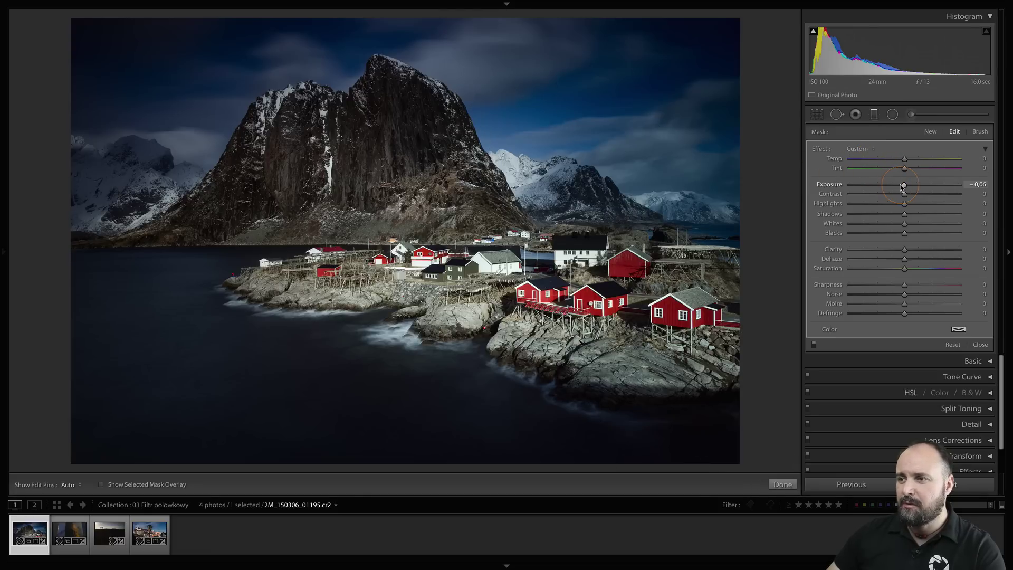
{"action": "left_click", "coordinate": [859, 189]}
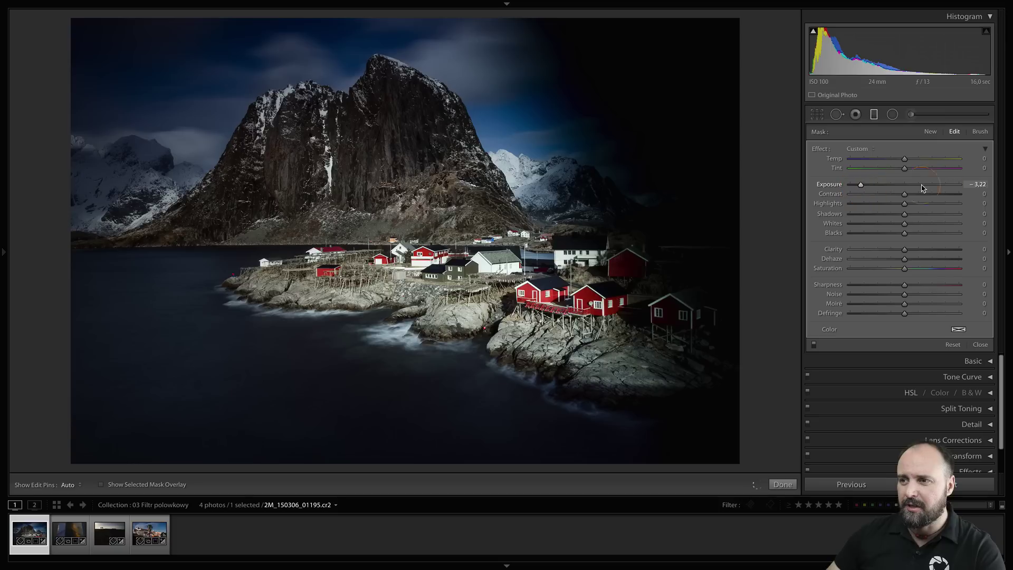
{"action": "left_click", "coordinate": [949, 186]}
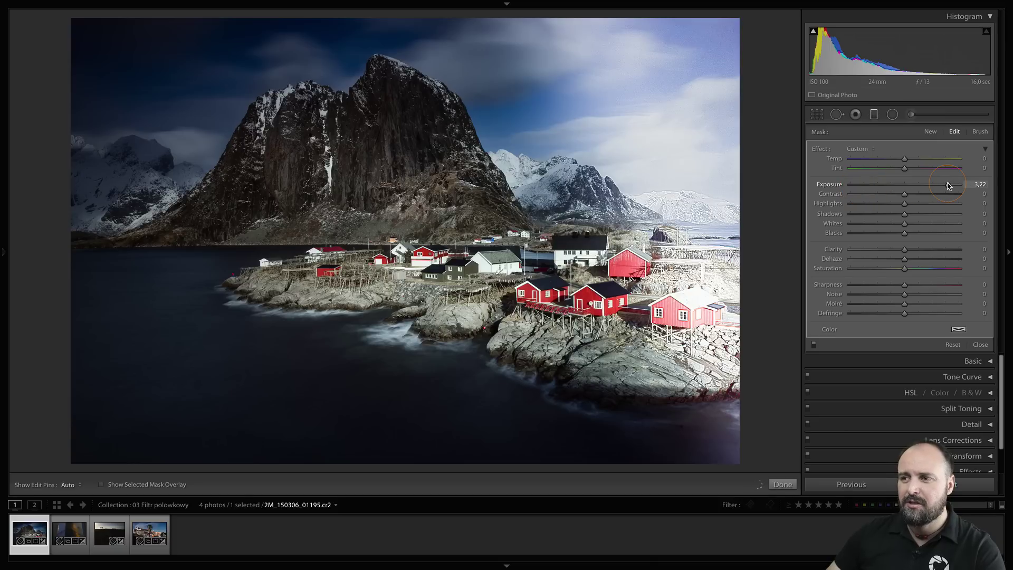
{"action": "left_click", "coordinate": [830, 186]}
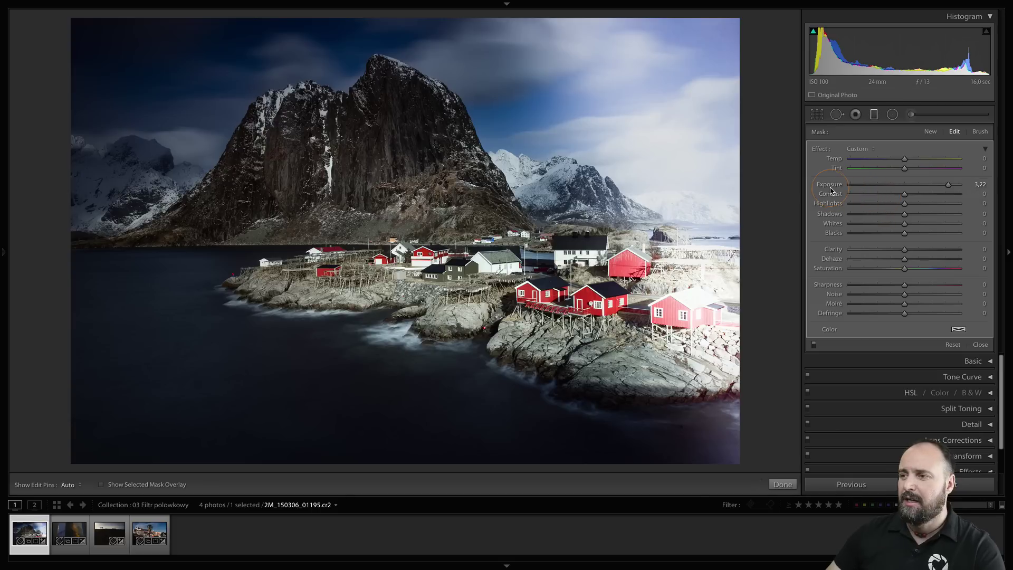
{"action": "mouse_move", "coordinate": [554, 150]}
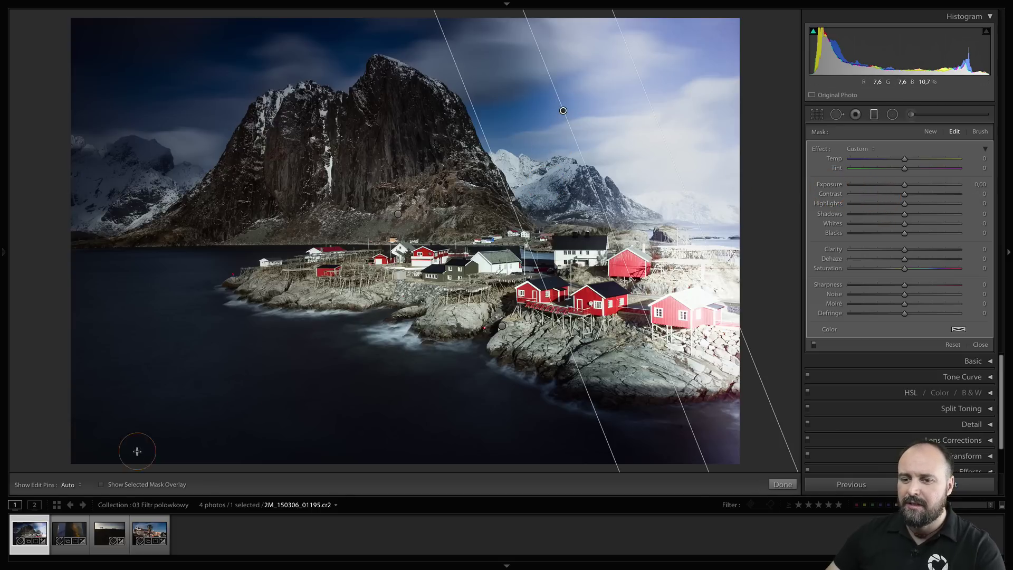
Step: Toggle edit pins between Always and Auto, then compare the vertical and diagonal filters
{"action": "left_click", "coordinate": [69, 484]}
{"action": "left_click", "coordinate": [85, 492]}
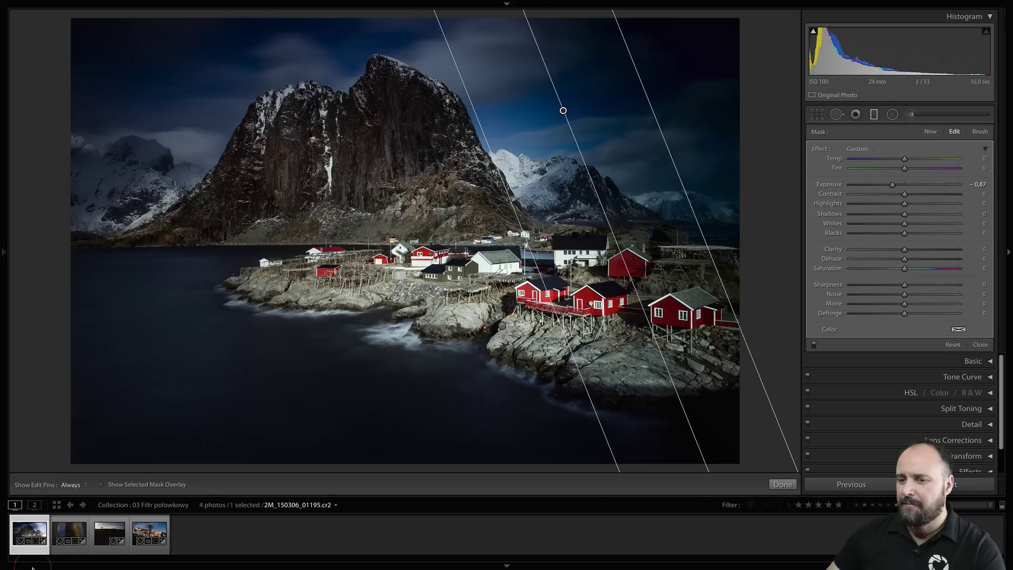
{"action": "left_click", "coordinate": [73, 484]}
{"action": "left_click", "coordinate": [79, 476]}
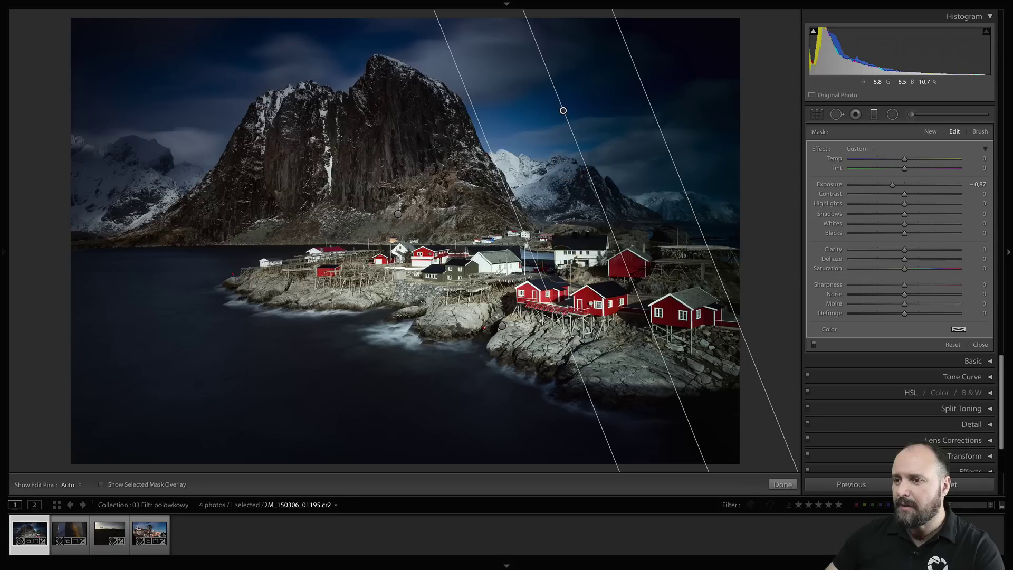
{"action": "left_click", "coordinate": [399, 214]}
{"action": "left_click", "coordinate": [563, 110]}
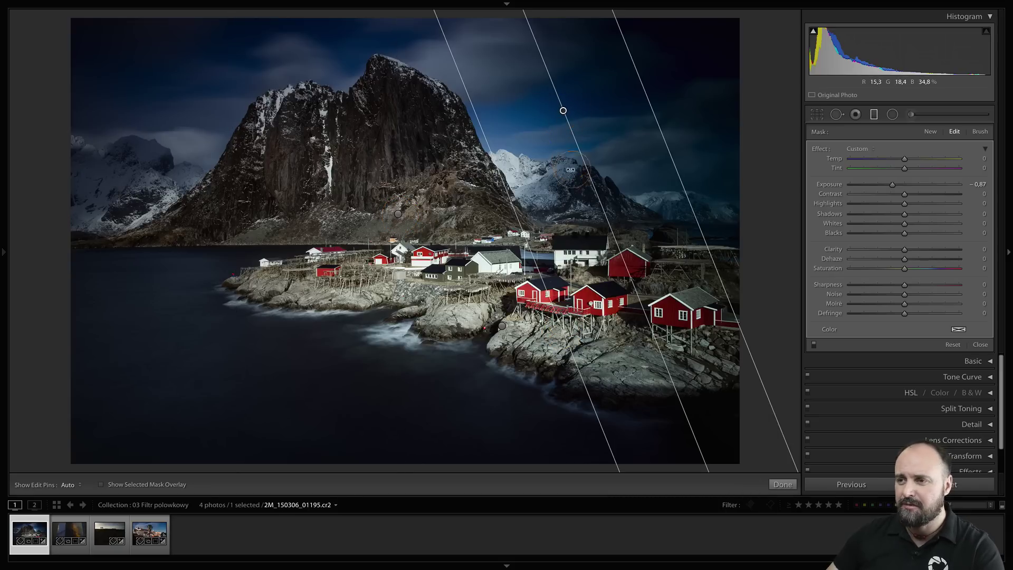
{"action": "left_click", "coordinate": [398, 214]}
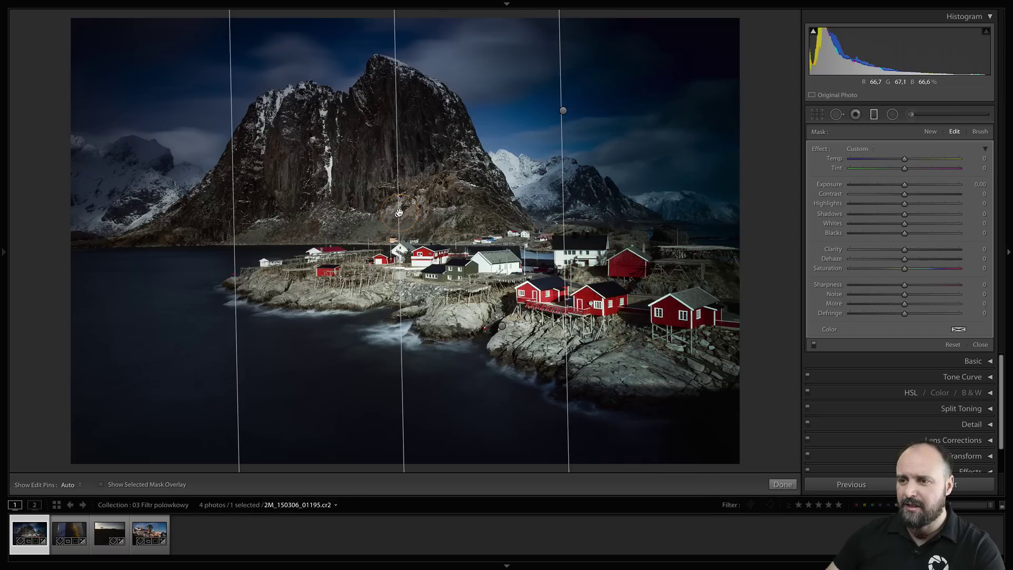
Step: Delete the steep diagonal -0.87 exposure filter, checking undo and redo of the deletion
{"action": "key", "text": "Escape"}
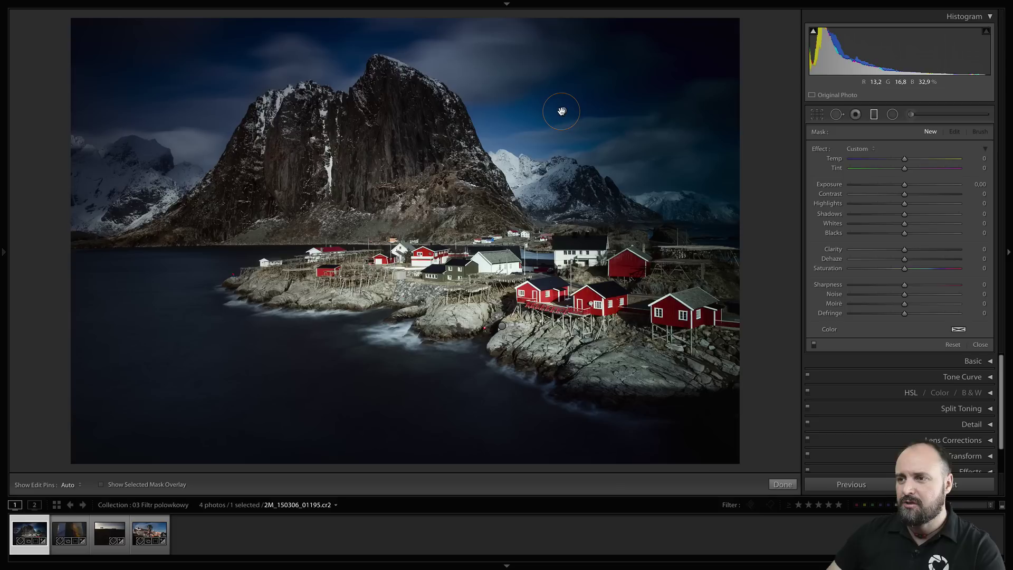
{"action": "left_click", "coordinate": [563, 111]}
{"action": "right_click", "coordinate": [563, 111]}
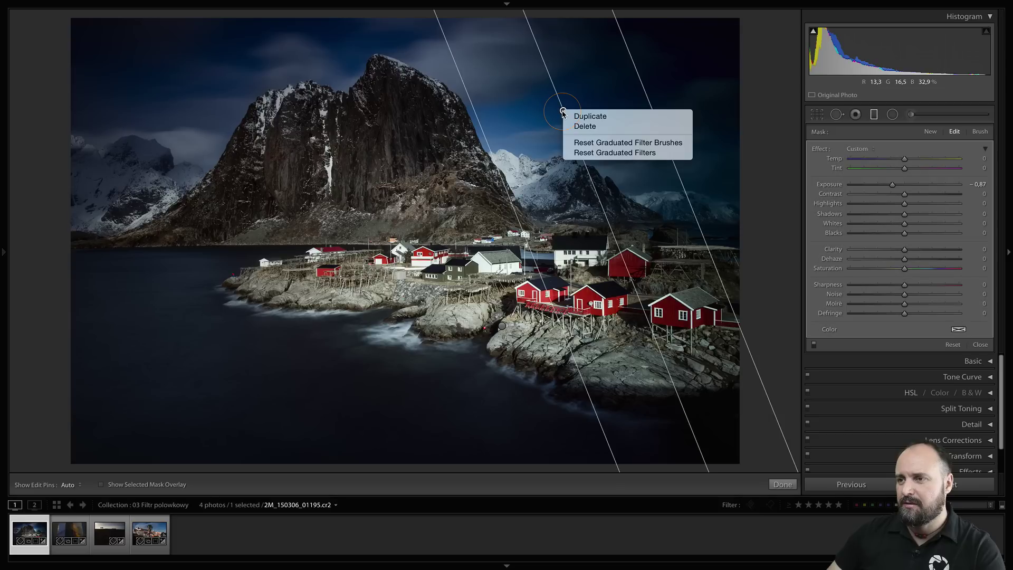
{"action": "left_click", "coordinate": [587, 128]}
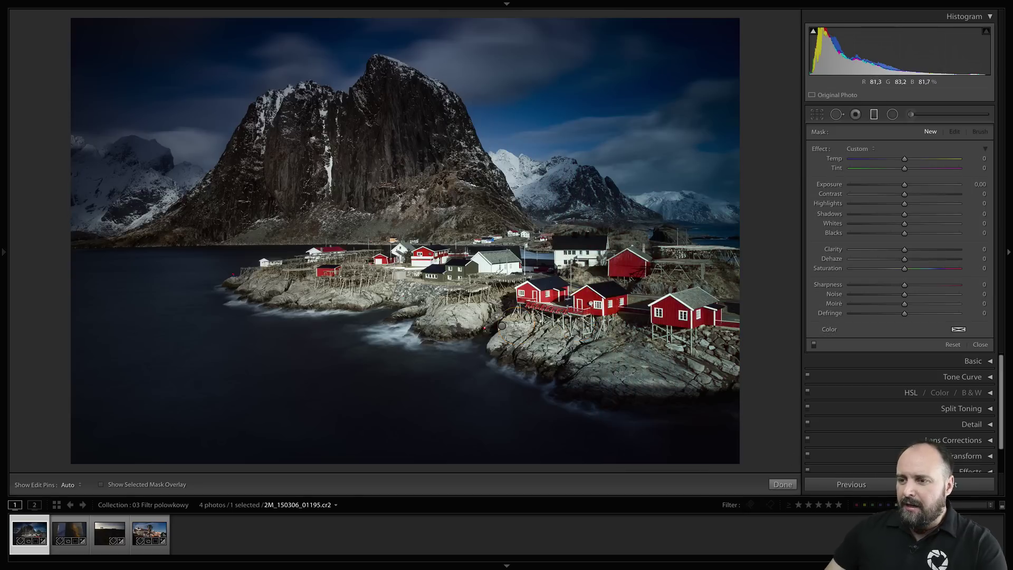
{"action": "key", "text": "ctrl+z"}
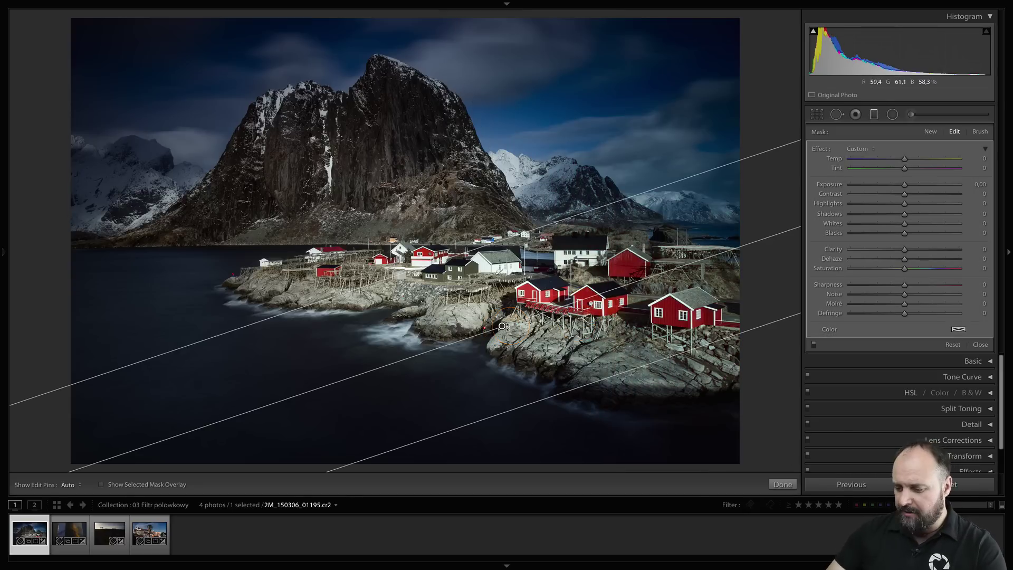
{"action": "key", "text": "Delete"}
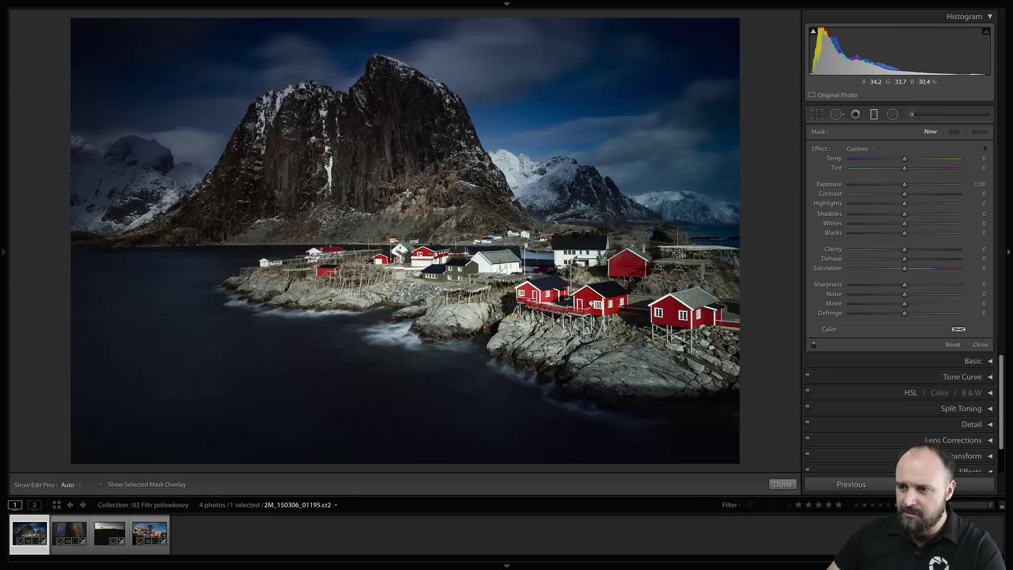
Step: Draw a horizontal graduated filter centred on the shoreline, previewing its mask over the sky and mountains
{"action": "mouse_move", "coordinate": [340, 216]}
{"action": "left_mouse_down"}
{"action": "mouse_move", "coordinate": [329, 397]}
{"action": "mouse_move", "coordinate": [343, 384]}
{"action": "mouse_move", "coordinate": [324, 373]}
{"action": "mouse_move", "coordinate": [333, 351]}
{"action": "mouse_move", "coordinate": [336, 374]}
{"action": "left_mouse_up"}
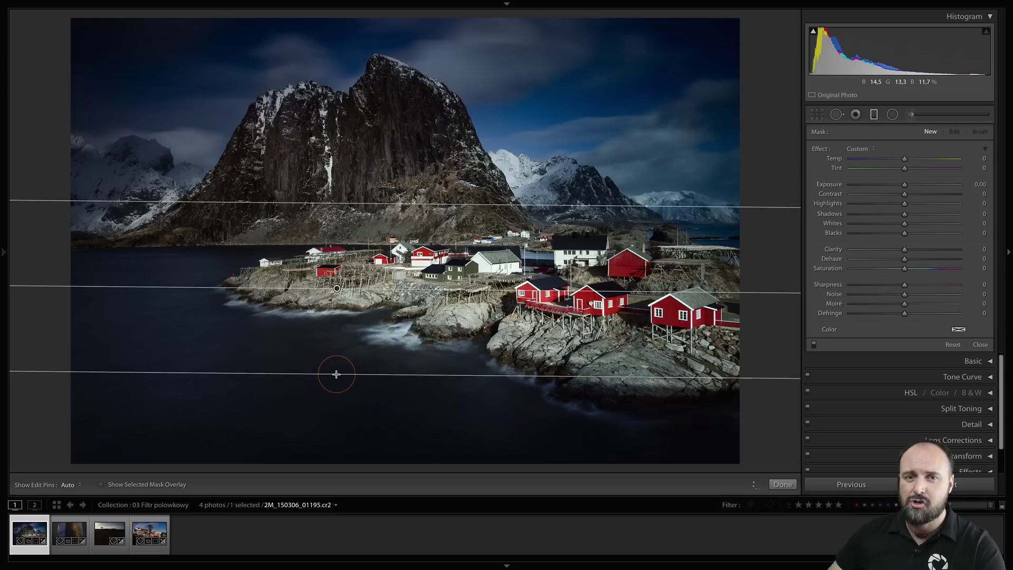
{"action": "mouse_move", "coordinate": [336, 384]}
{"action": "left_mouse_down"}
{"action": "mouse_move", "coordinate": [344, 240]}
{"action": "mouse_move", "coordinate": [339, 370]}
{"action": "left_mouse_up"}
{"action": "left_click_drag", "start_coordinate": [341, 321], "coordinate": [340, 364]}
{"action": "mouse_move", "coordinate": [337, 283]}
{"action": "left_mouse_down"}
{"action": "mouse_move", "coordinate": [334, 245]}
{"action": "mouse_move", "coordinate": [312, 246]}
{"action": "mouse_move", "coordinate": [351, 245]}
{"action": "left_mouse_up"}
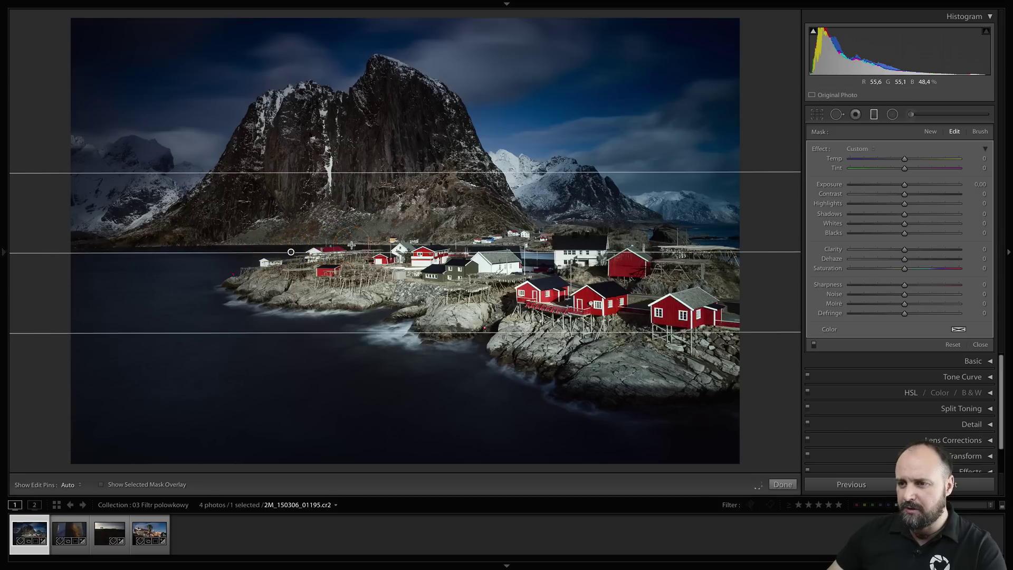
{"action": "left_click_drag", "start_coordinate": [292, 248], "coordinate": [292, 245]}
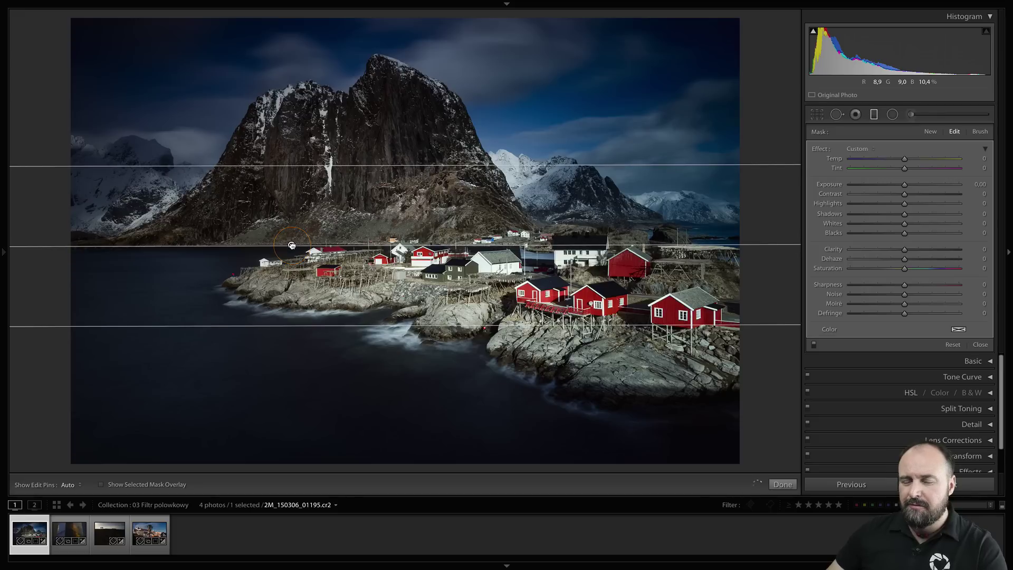
{"action": "key", "text": "o"}
{"action": "key", "text": "o"}
{"action": "left_click_drag", "start_coordinate": [294, 253], "coordinate": [294, 261]}
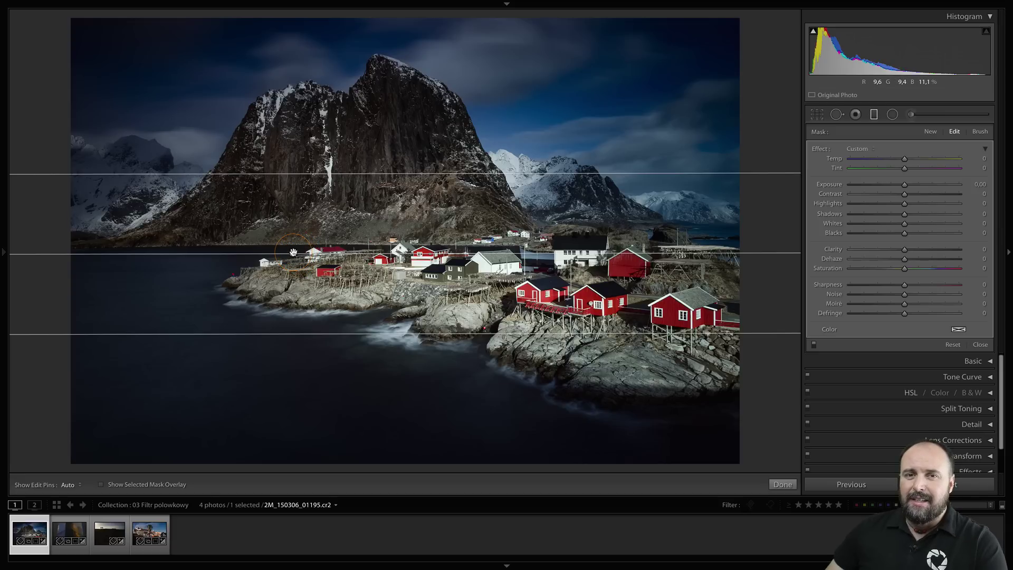
{"action": "key", "text": "o"}
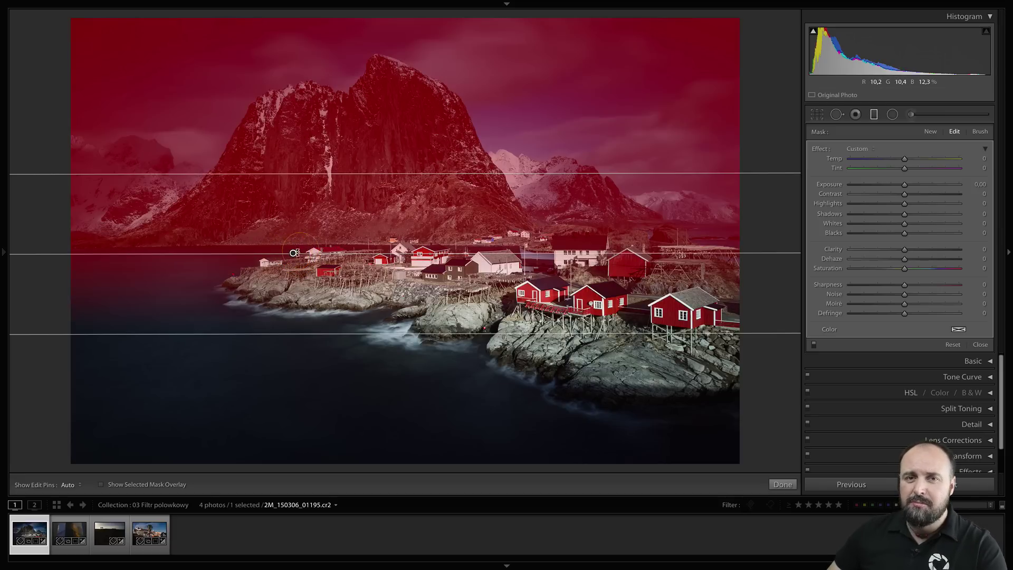
{"action": "left_click_drag", "start_coordinate": [292, 253], "coordinate": [292, 247]}
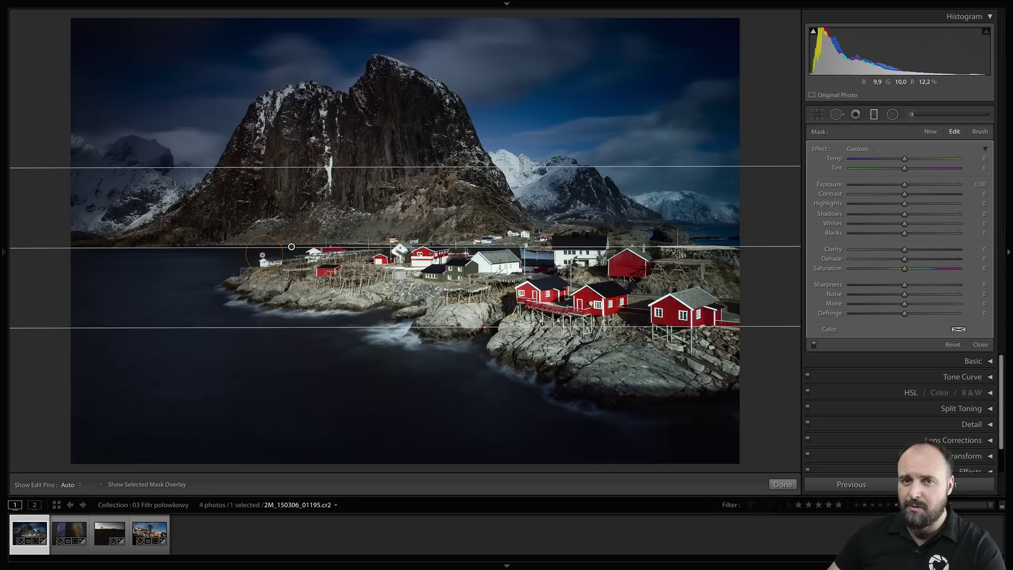
Step: Zoom in to set the filter's centre exactly on the far waterline, then reselect its pin
{"action": "left_click", "coordinate": [292, 247]}
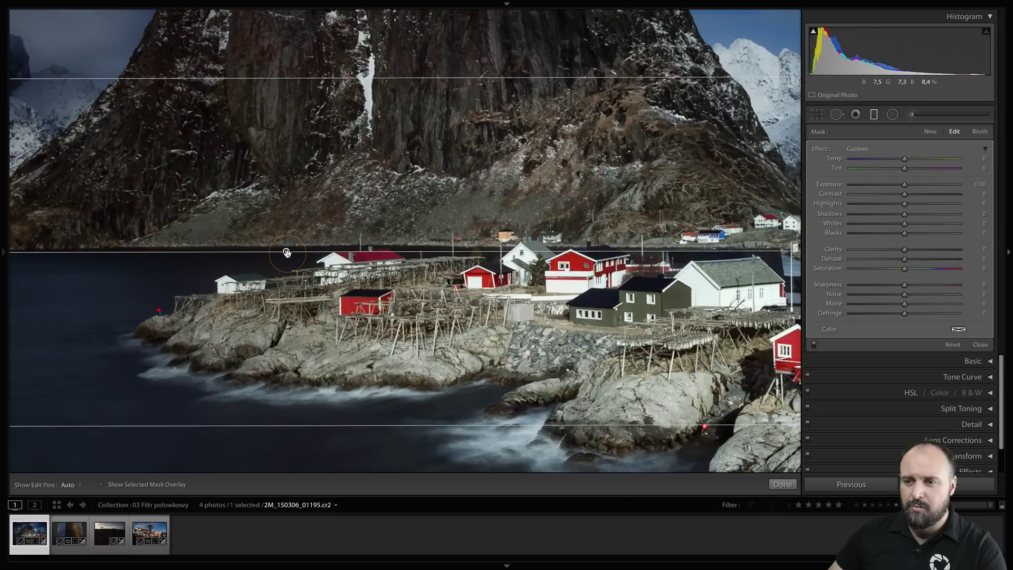
{"action": "left_click_drag", "start_coordinate": [286, 253], "coordinate": [288, 247]}
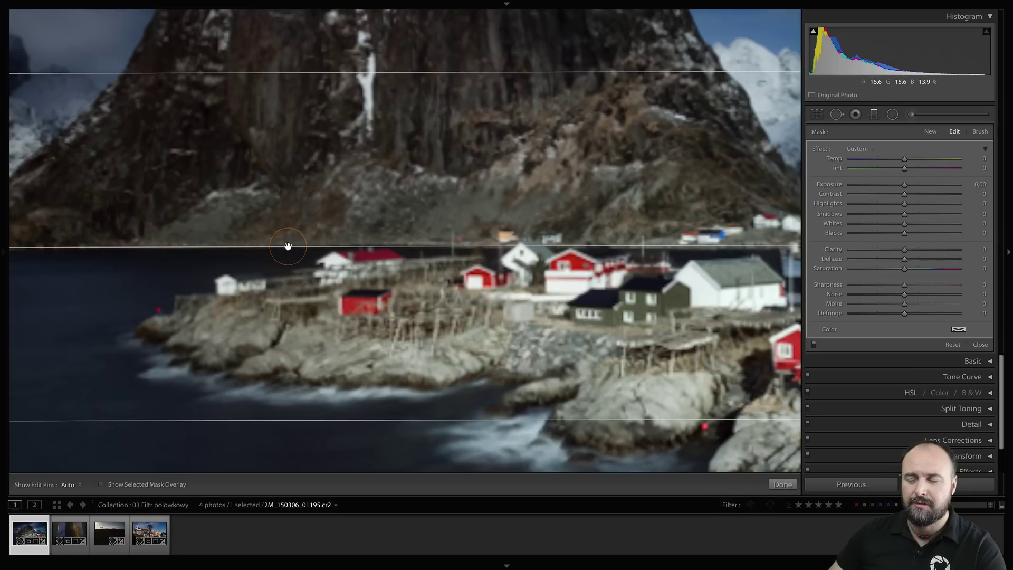
{"action": "left_click_drag", "start_coordinate": [288, 248], "coordinate": [298, 249]}
{"action": "left_click", "coordinate": [303, 267]}
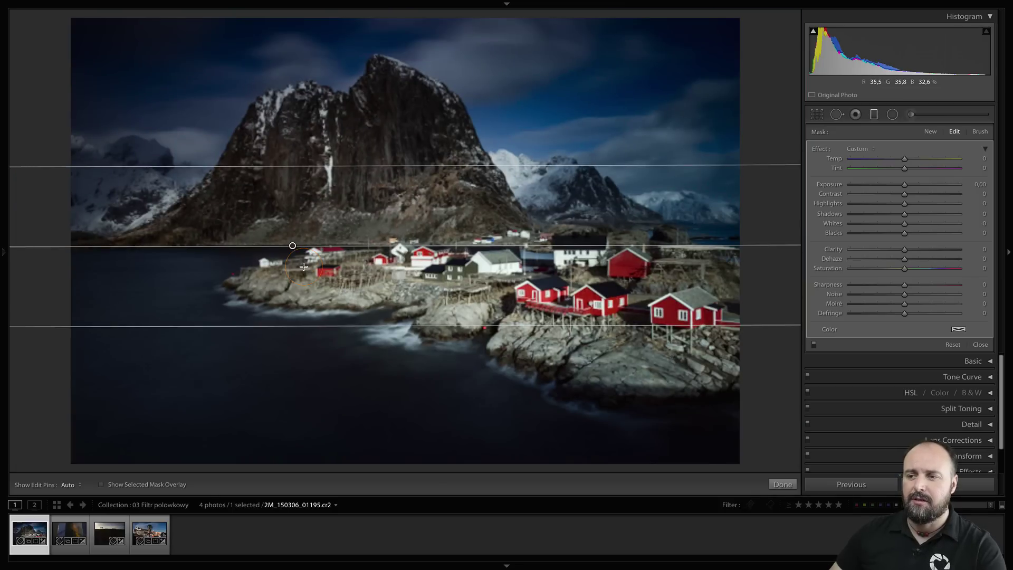
{"action": "left_click", "coordinate": [783, 485]}
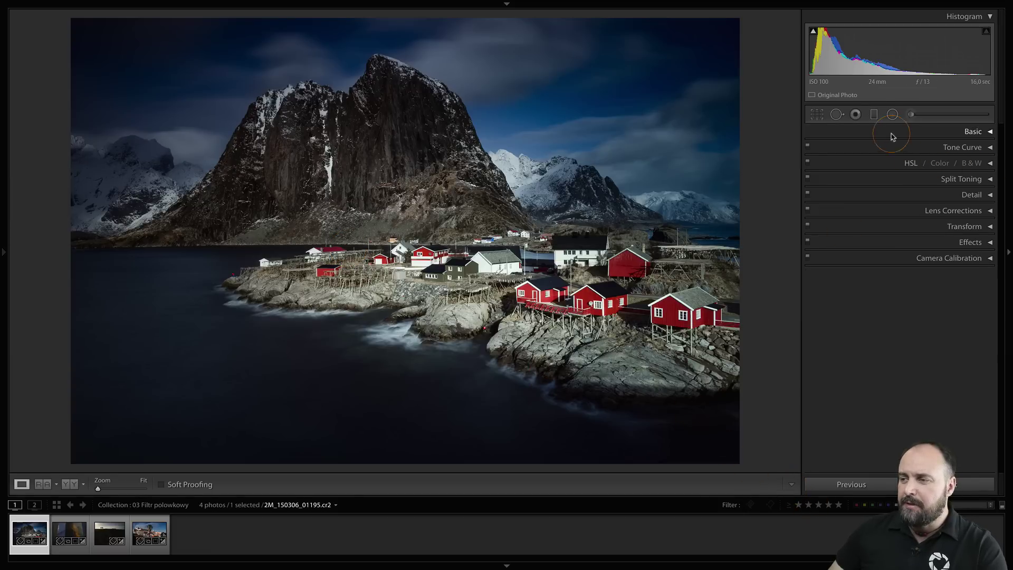
{"action": "left_click", "coordinate": [874, 115]}
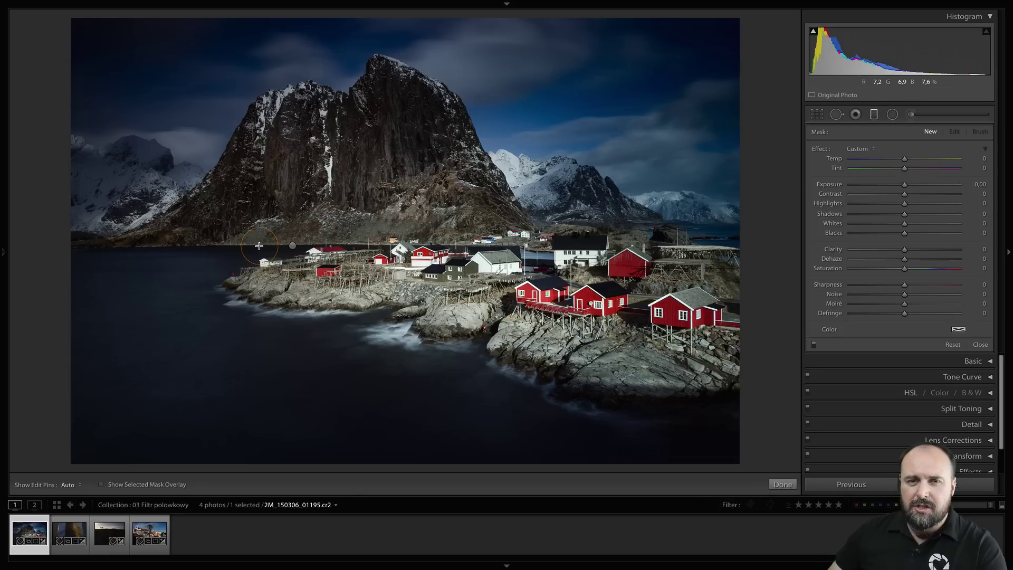
{"action": "left_click", "coordinate": [292, 245]}
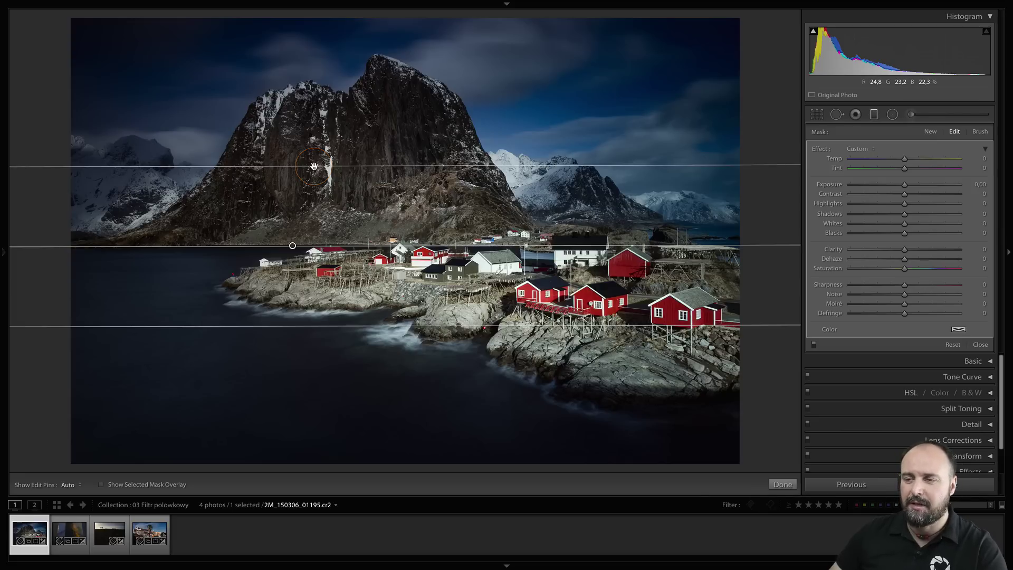
Step: Set the shoreline filter's Exposure to 2.82 to brighten the sky and mountains
{"action": "left_click", "coordinate": [956, 185]}
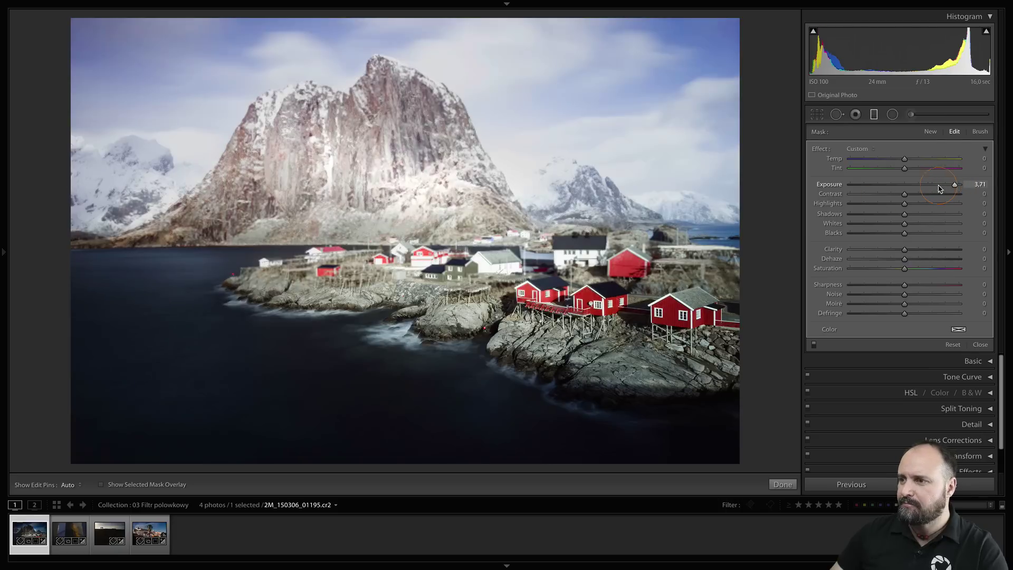
{"action": "left_click", "coordinate": [943, 185]}
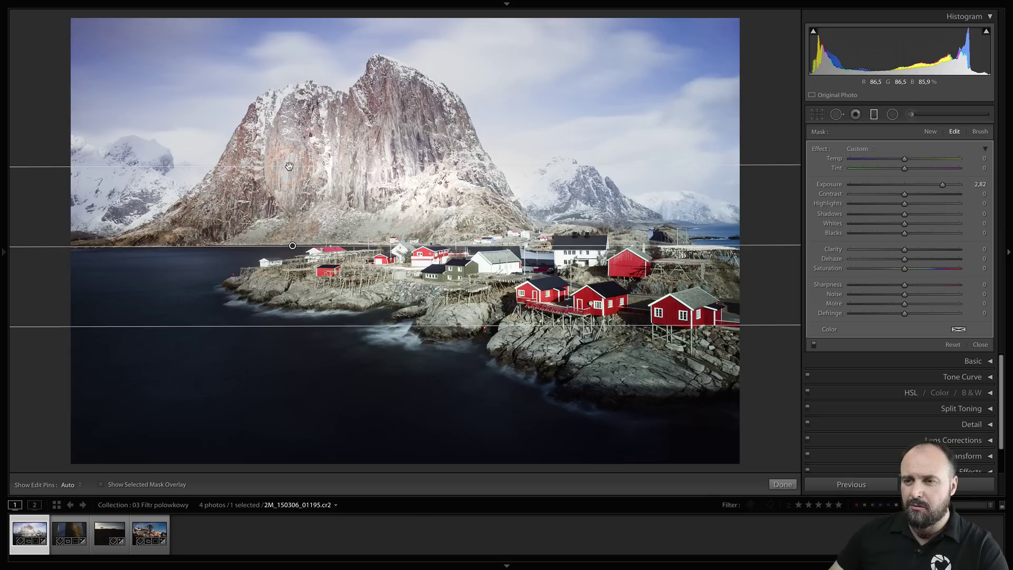
Step: Widen the filter's fade to run from high in the sky down past the village
{"action": "left_click_drag", "start_coordinate": [290, 172], "coordinate": [293, 317]}
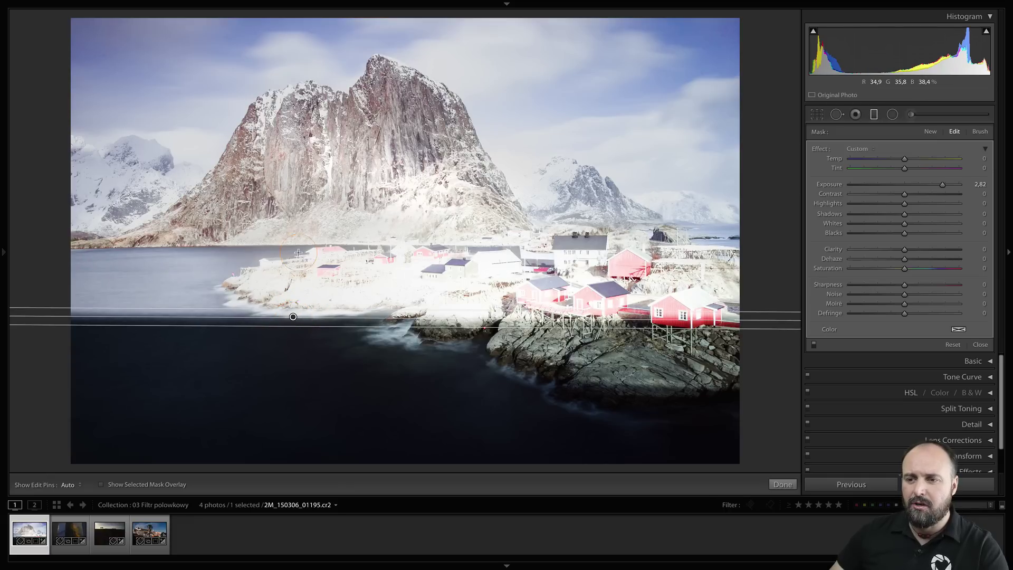
{"action": "left_click_drag", "start_coordinate": [299, 248], "coordinate": [299, 123]}
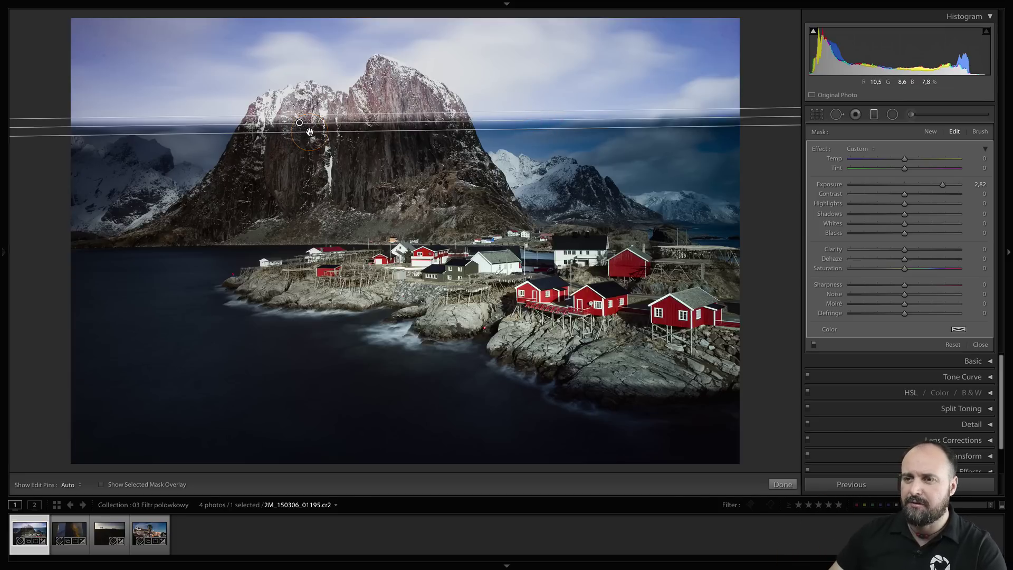
{"action": "left_click_drag", "start_coordinate": [310, 127], "coordinate": [438, 123]}
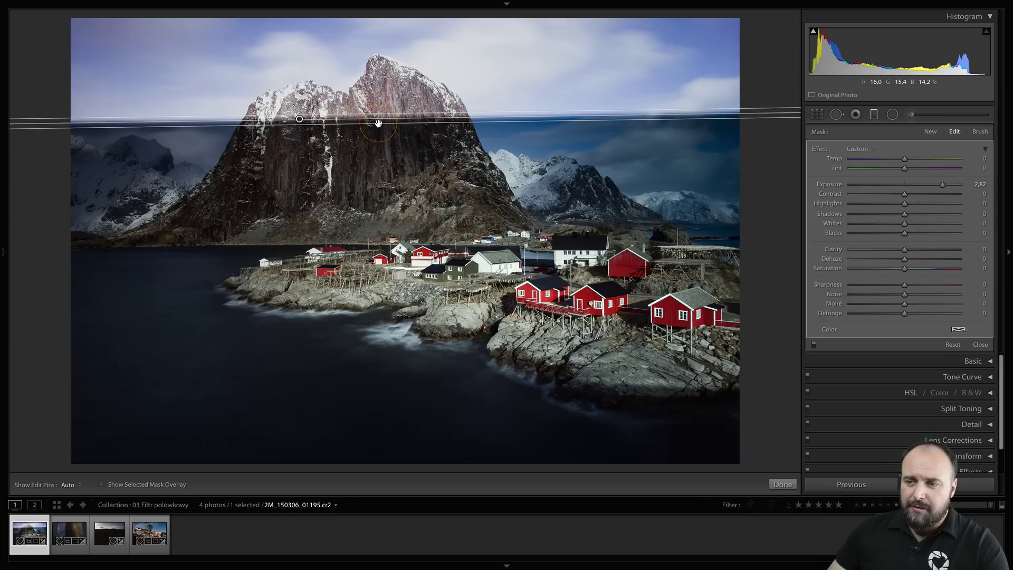
{"action": "left_click_drag", "start_coordinate": [379, 123], "coordinate": [403, 449]}
{"action": "left_click_drag", "start_coordinate": [373, 114], "coordinate": [372, 43]}
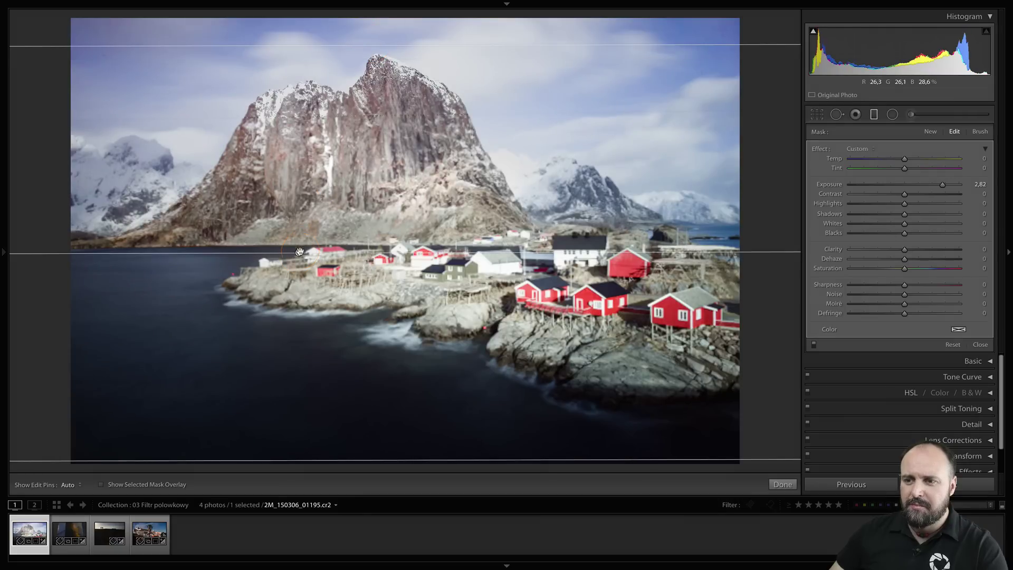
{"action": "left_click_drag", "start_coordinate": [301, 251], "coordinate": [302, 244]}
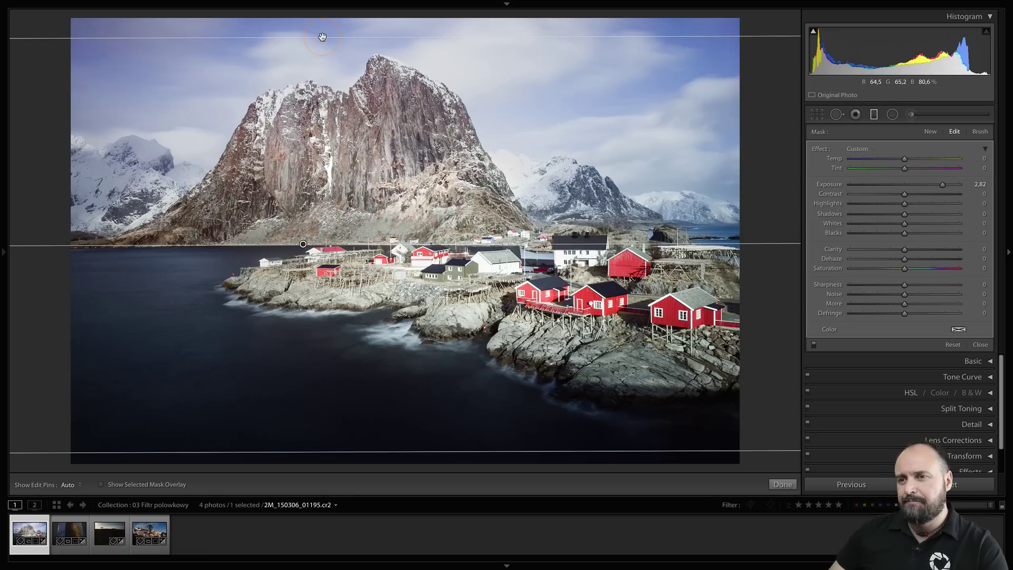
Step: Recentre the filter on the horizon and Alt-drag an edge to narrow the fade symmetrically
{"action": "left_click_drag", "start_coordinate": [323, 53], "coordinate": [318, 173]}
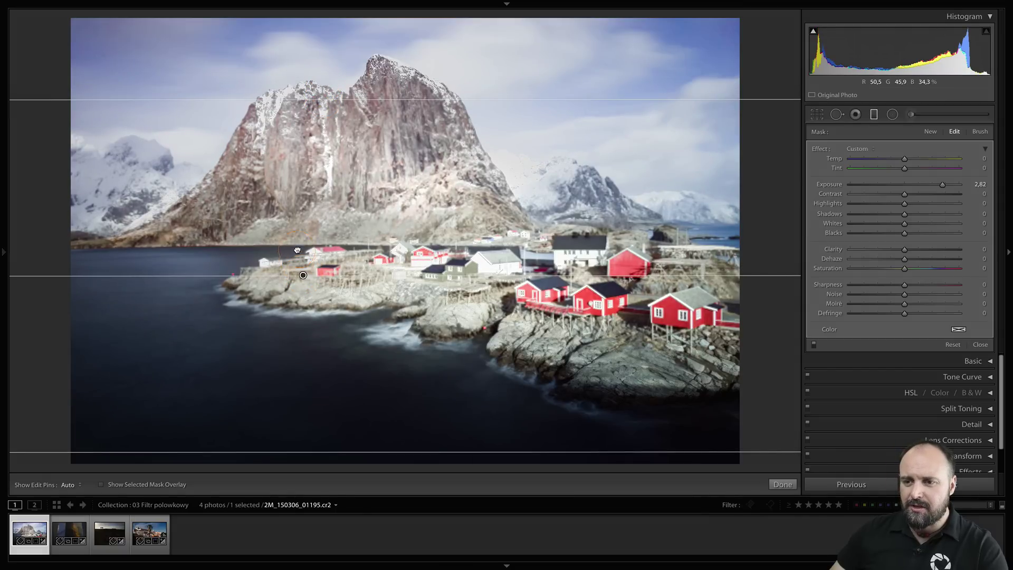
{"action": "left_click_drag", "start_coordinate": [298, 250], "coordinate": [284, 245]}
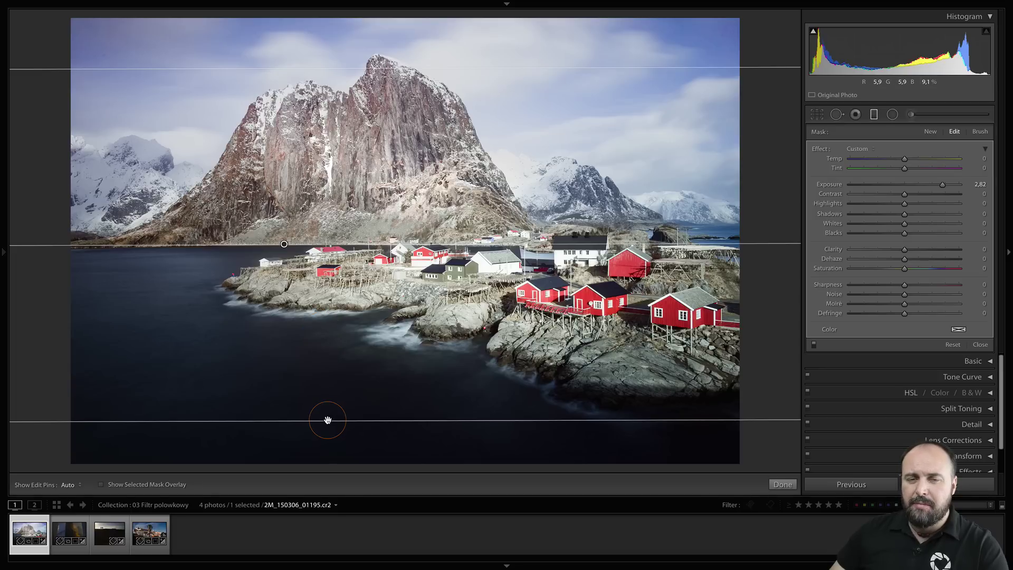
{"action": "left_click_drag", "start_coordinate": [327, 420], "coordinate": [329, 405]}
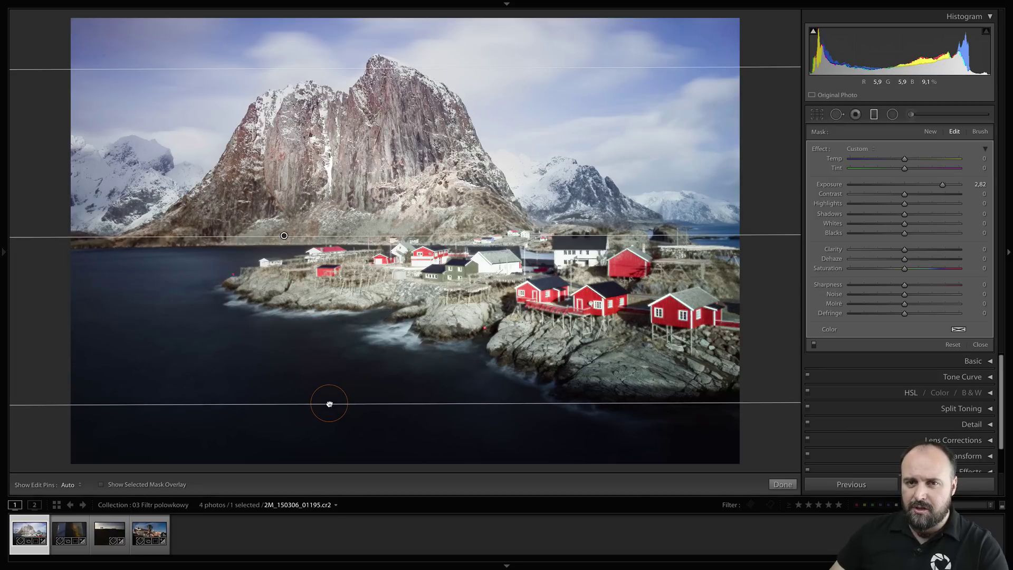
{"action": "left_click", "coordinate": [329, 403]}
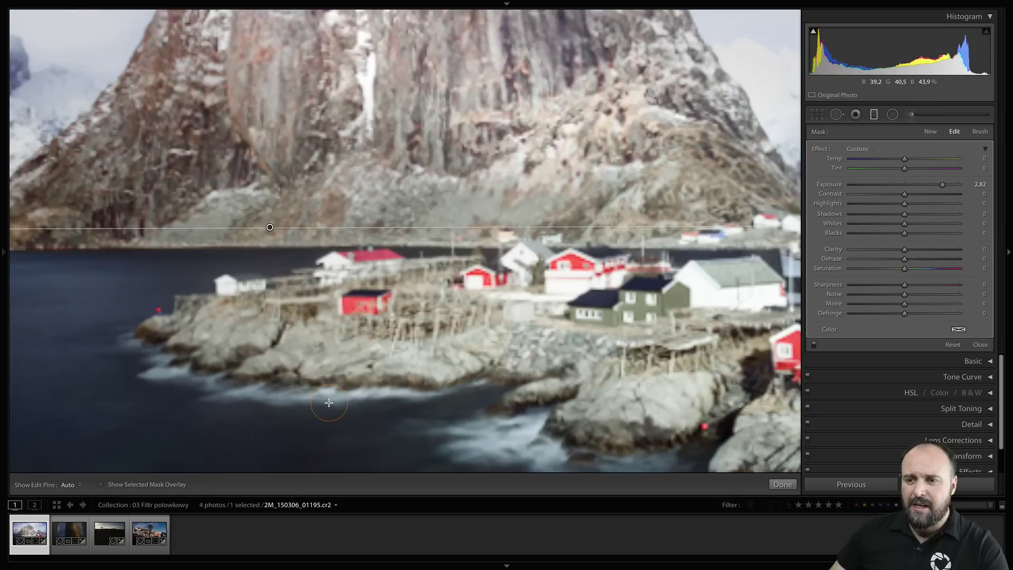
{"action": "left_click", "coordinate": [318, 344]}
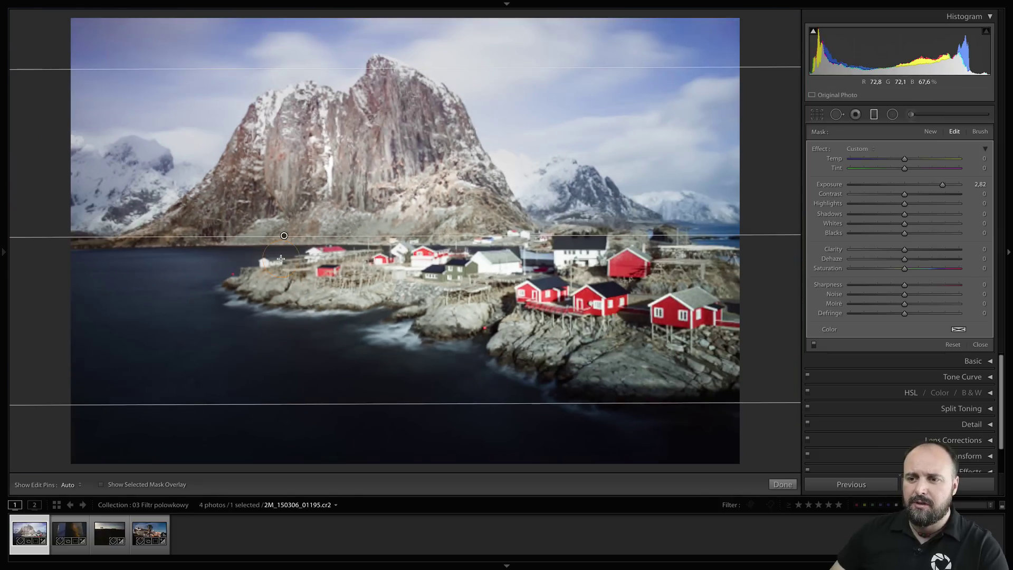
{"action": "left_click_drag", "start_coordinate": [284, 236], "coordinate": [282, 244]}
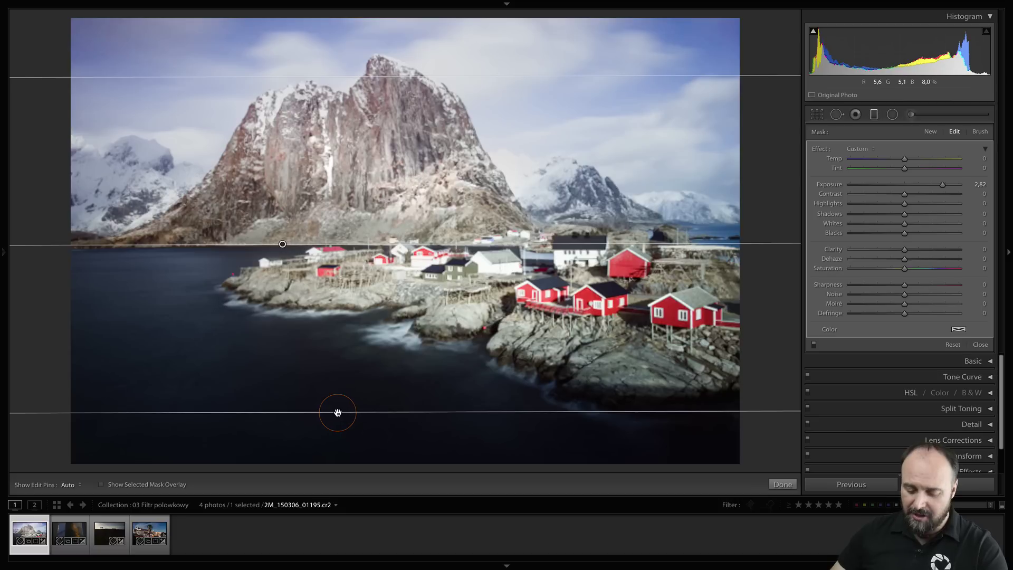
{"action": "key", "text": "alt"}
{"action": "left_click_drag", "start_coordinate": [331, 412], "coordinate": [338, 248]}
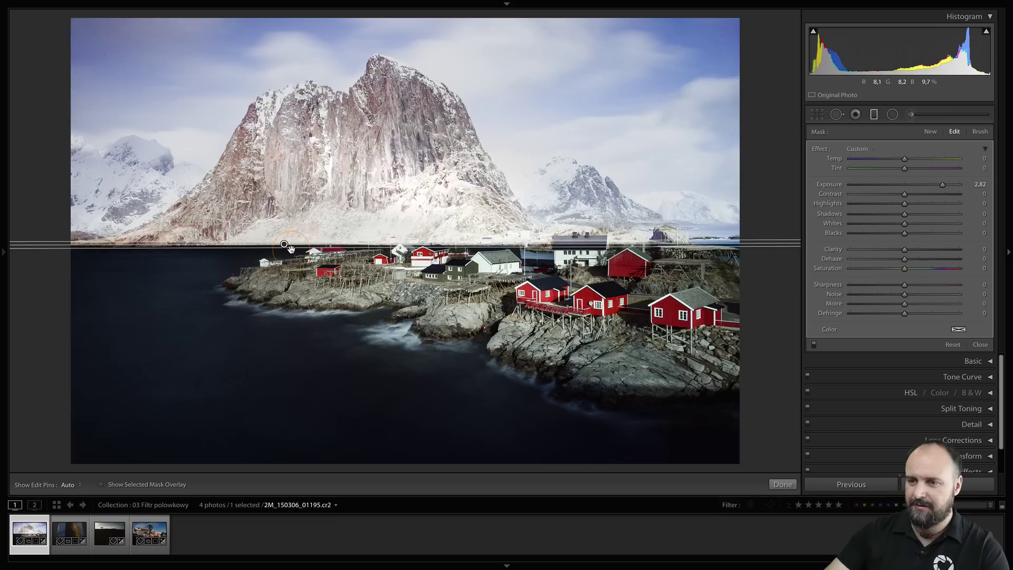
Step: Delete the shoreline-brightening graduated filter, leaving a fresh mask at Exposure 0.00
{"action": "key", "text": "Return"}
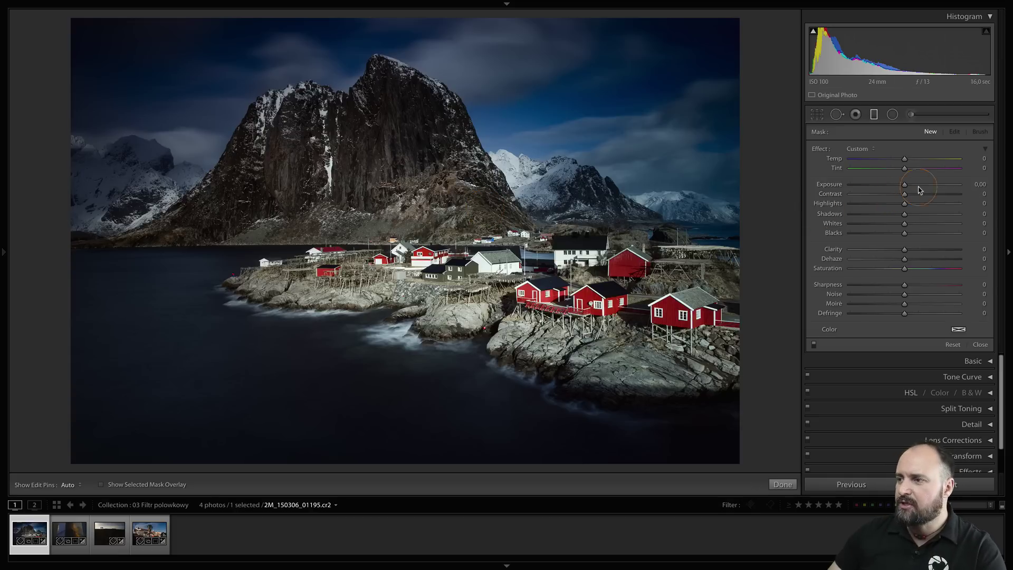
Step: Set Clarity 46, Dehaze 39, Saturation 47, Shadows 37, and drag the filter over the sky
{"action": "left_click", "coordinate": [930, 195]}
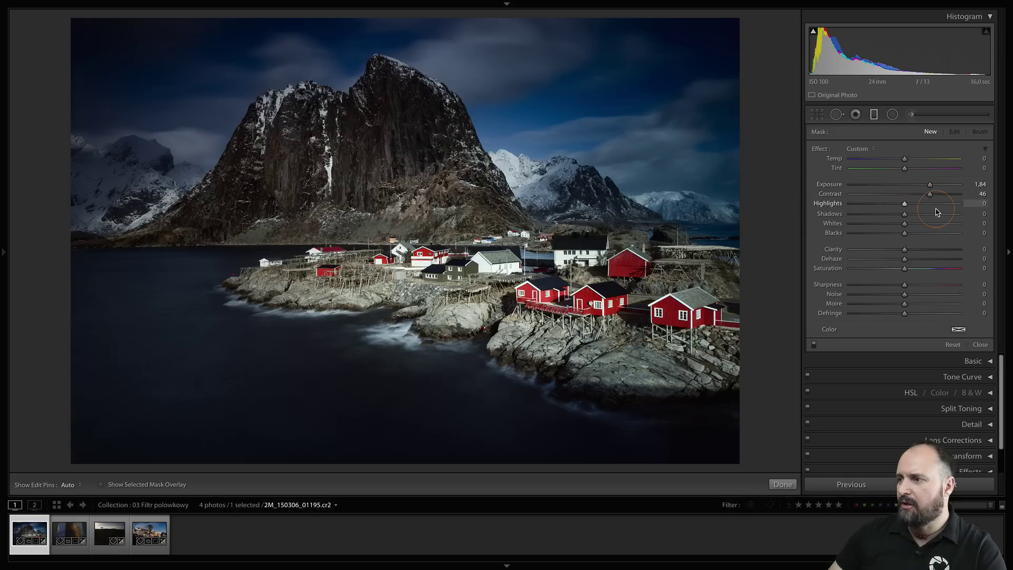
{"action": "left_click", "coordinate": [936, 223]}
{"action": "left_click", "coordinate": [930, 249]}
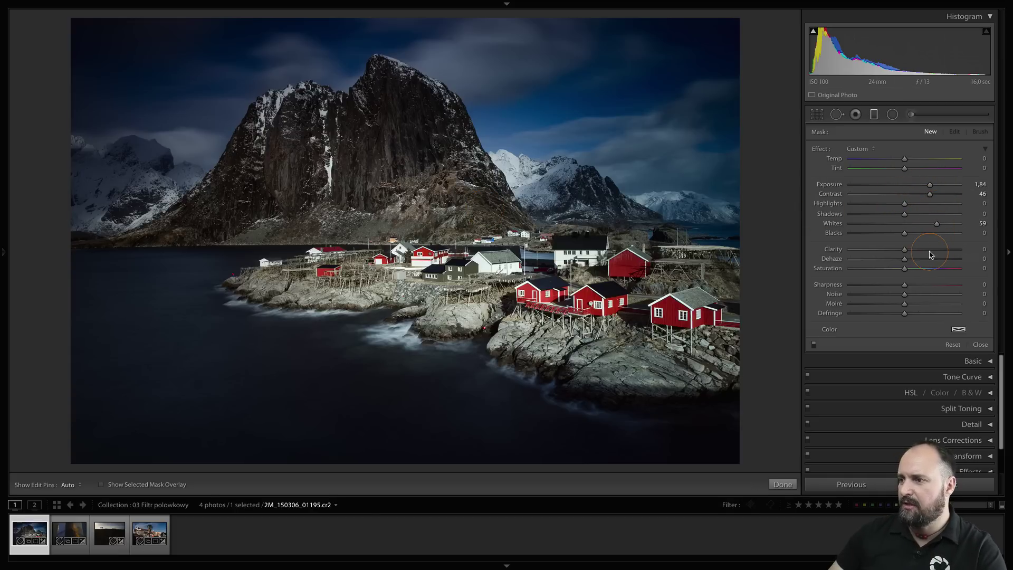
{"action": "left_click", "coordinate": [930, 268]}
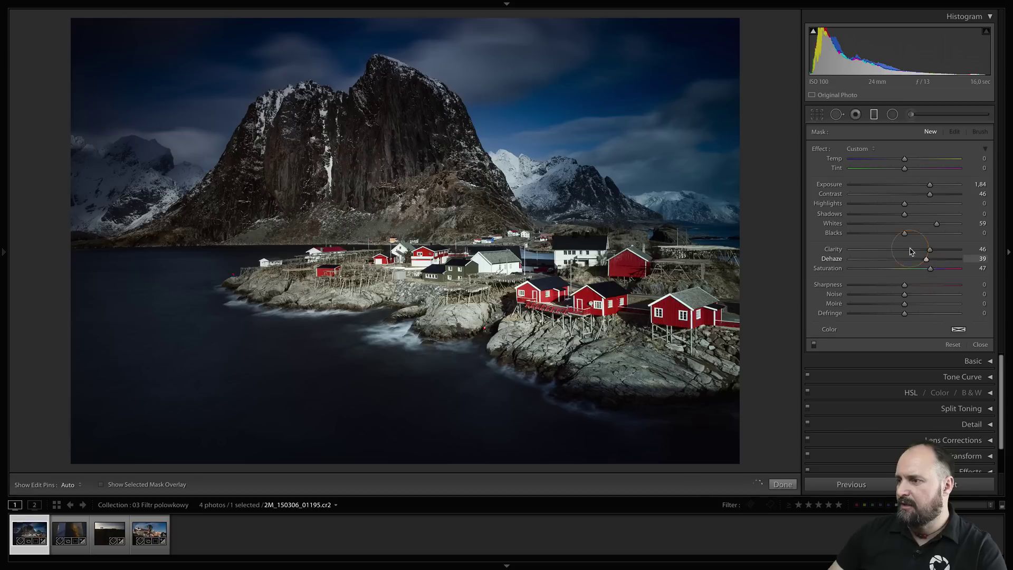
{"action": "left_click", "coordinate": [925, 213]}
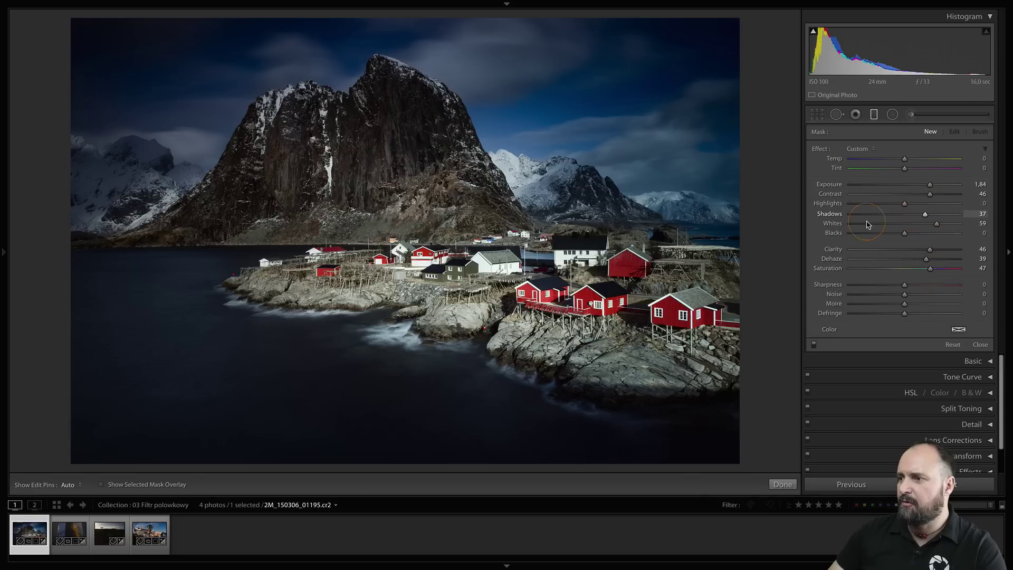
{"action": "left_click_drag", "start_coordinate": [510, 42], "coordinate": [458, 204]}
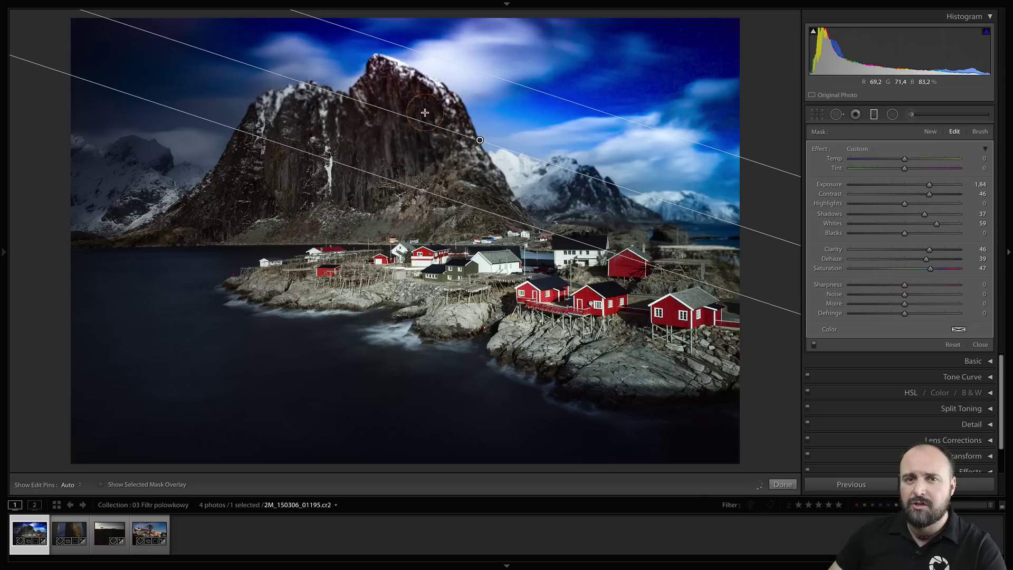
Step: Reset all filter sliders to 0 and draw a new filter rotated steeply over the left side
{"action": "left_click", "coordinate": [480, 140]}
{"action": "double_click", "coordinate": [819, 152]}
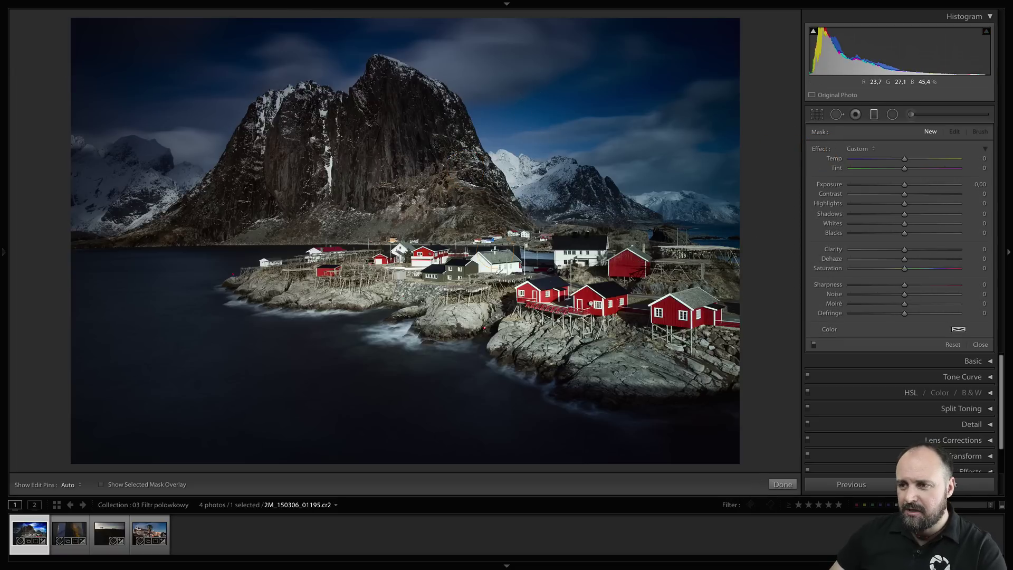
{"action": "left_click_drag", "start_coordinate": [535, 111], "coordinate": [496, 250]}
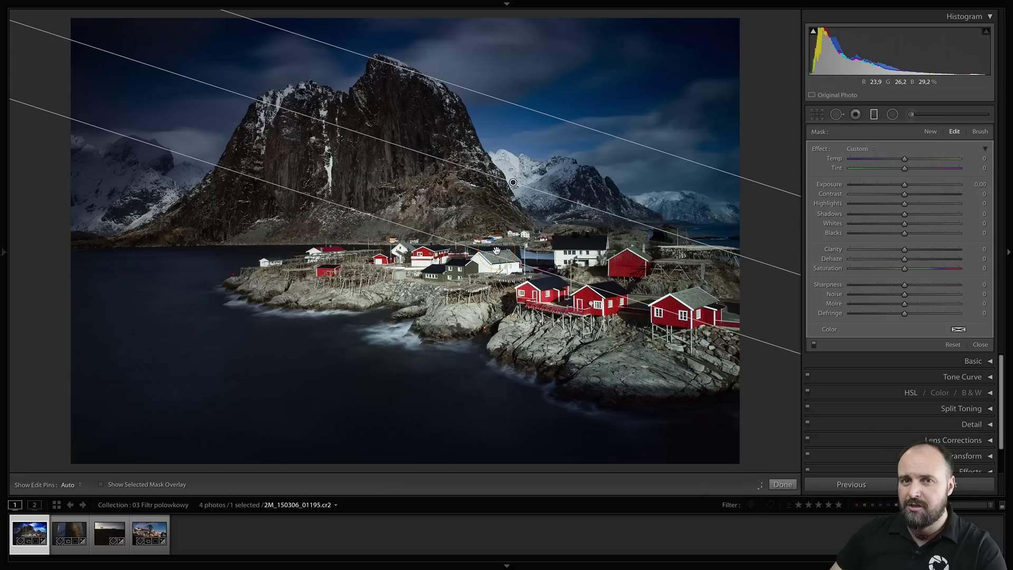
{"action": "key", "text": "o"}
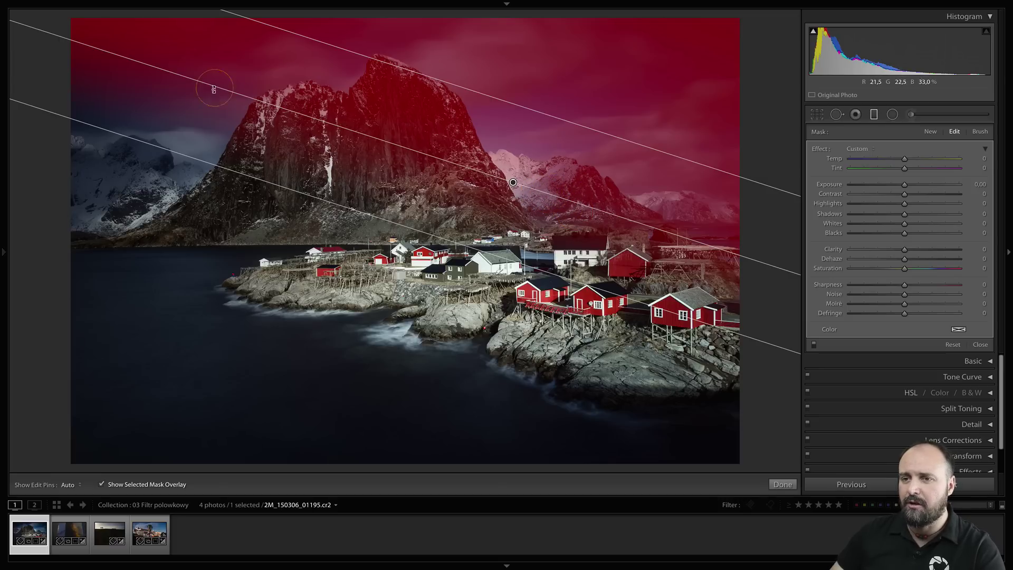
{"action": "mouse_move", "coordinate": [256, 329]}
{"action": "left_mouse_down"}
{"action": "mouse_move", "coordinate": [313, 374]}
{"action": "mouse_move", "coordinate": [381, 326]}
{"action": "left_mouse_up"}
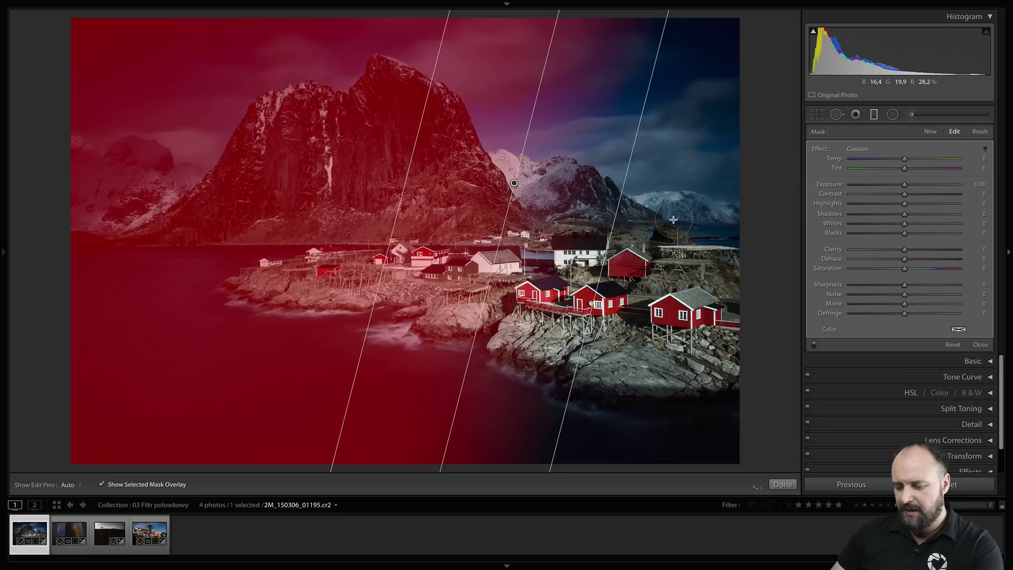
{"action": "key", "text": "o"}
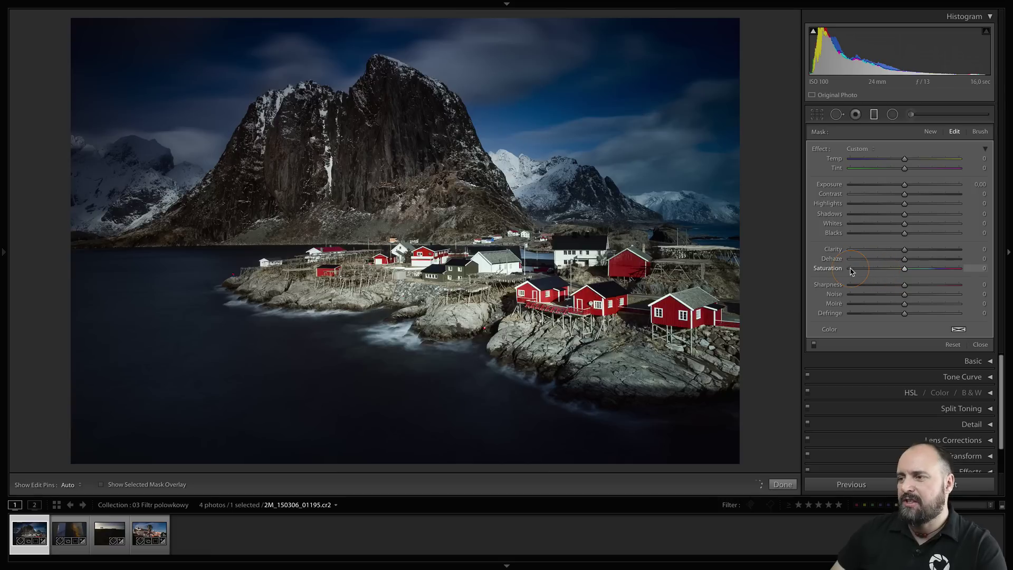
Step: Level the filter across the sky and mountains with Exposure 0.60 and Contrast −28
{"action": "left_click", "coordinate": [850, 269]}
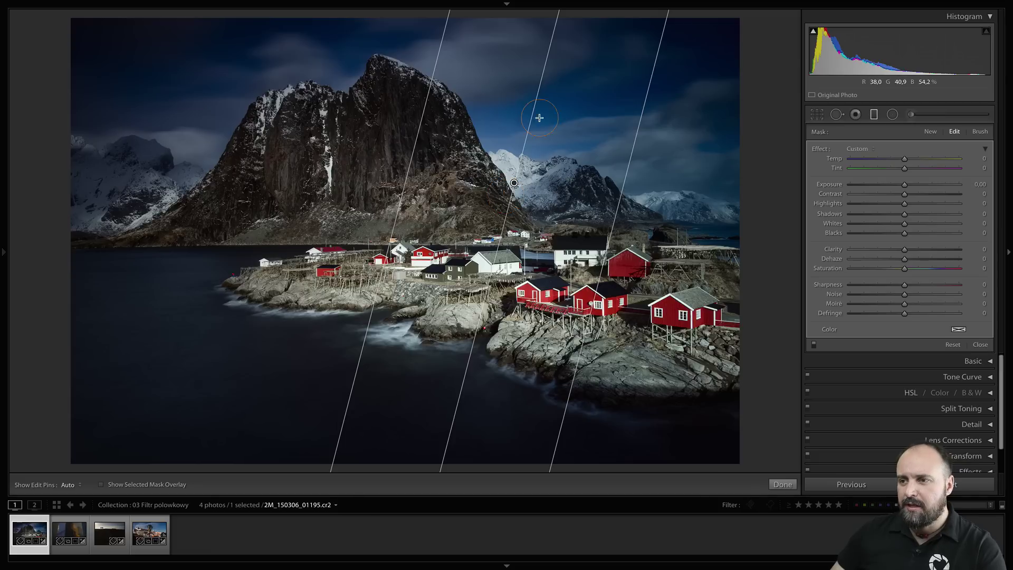
{"action": "key", "text": "o"}
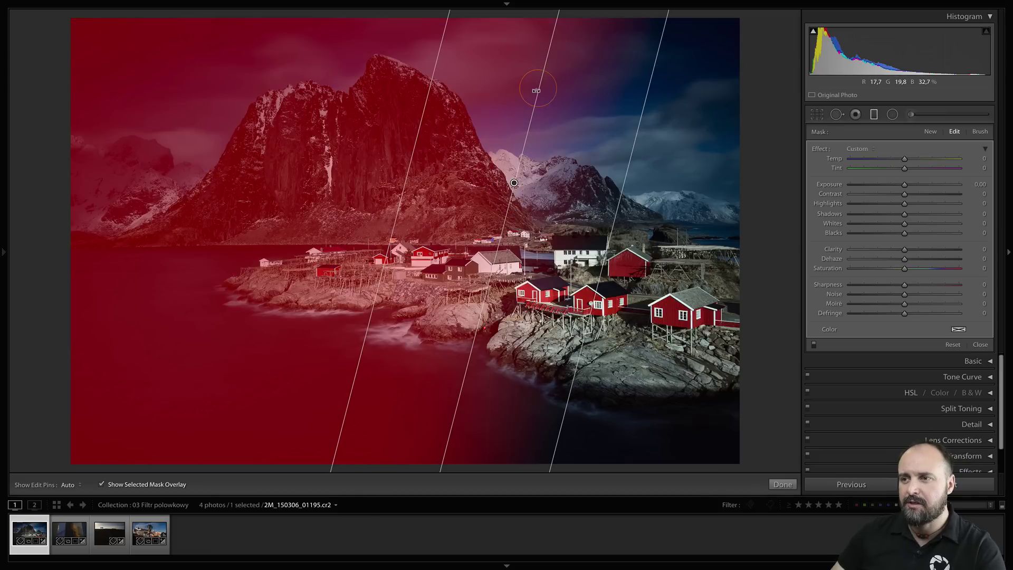
{"action": "mouse_move", "coordinate": [596, 131]}
{"action": "left_mouse_down"}
{"action": "mouse_move", "coordinate": [604, 169]}
{"action": "mouse_move", "coordinate": [578, 173]}
{"action": "left_mouse_up"}
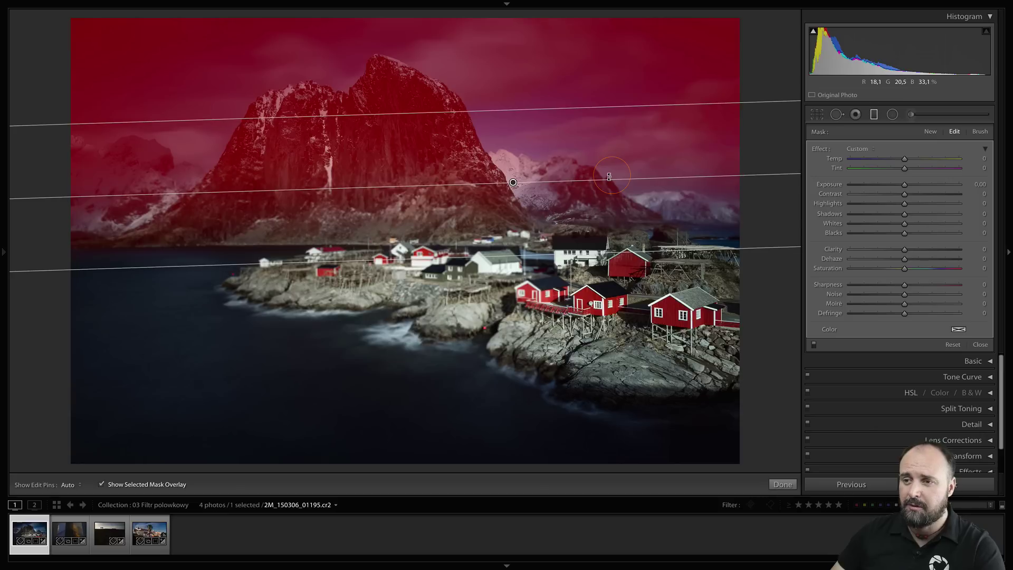
{"action": "mouse_move", "coordinate": [341, 174]}
{"action": "left_mouse_down"}
{"action": "mouse_move", "coordinate": [506, 189]}
{"action": "mouse_move", "coordinate": [497, 217]}
{"action": "left_mouse_up"}
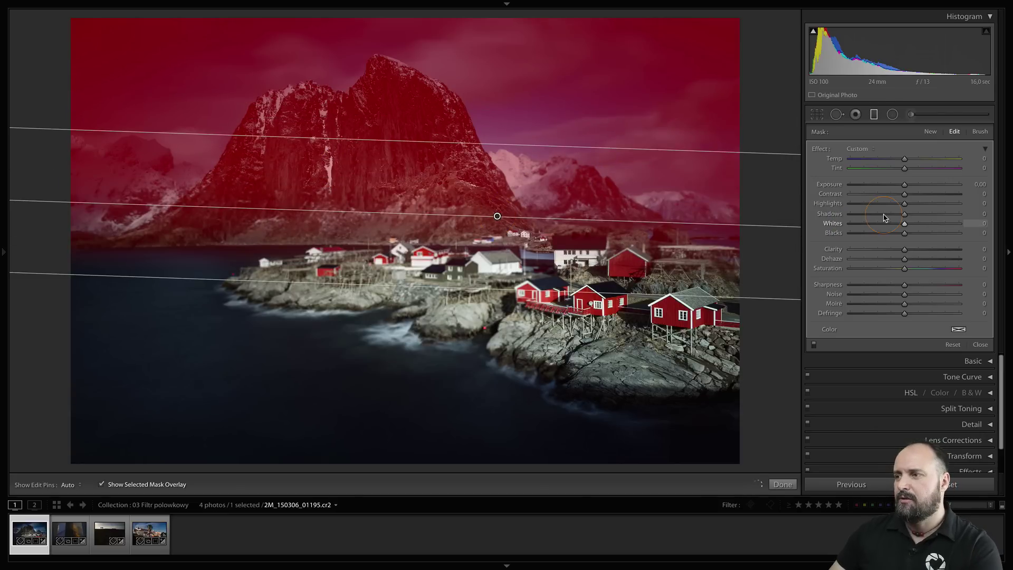
{"action": "key", "text": "o"}
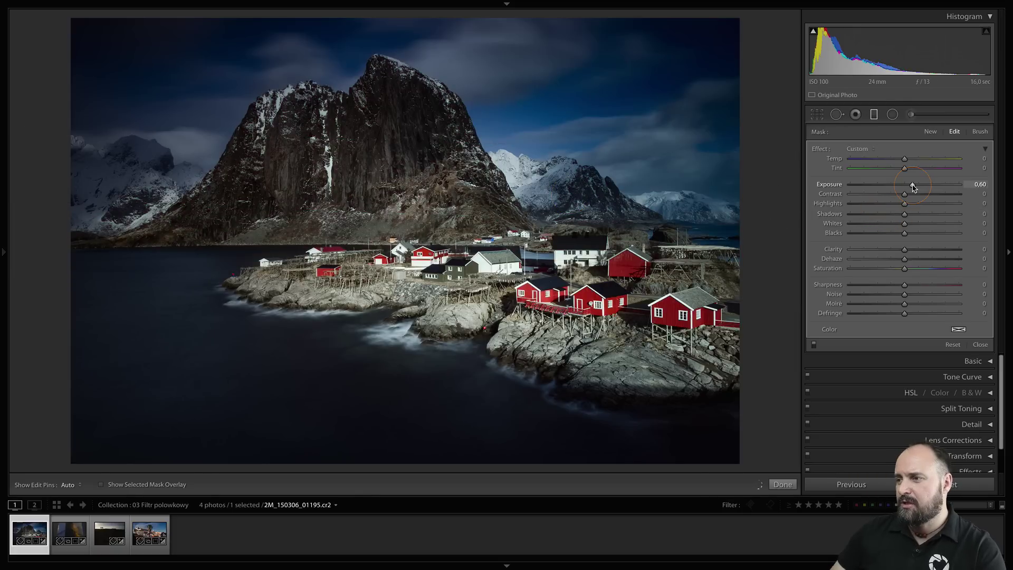
{"action": "left_click_drag", "start_coordinate": [908, 198], "coordinate": [892, 198]}
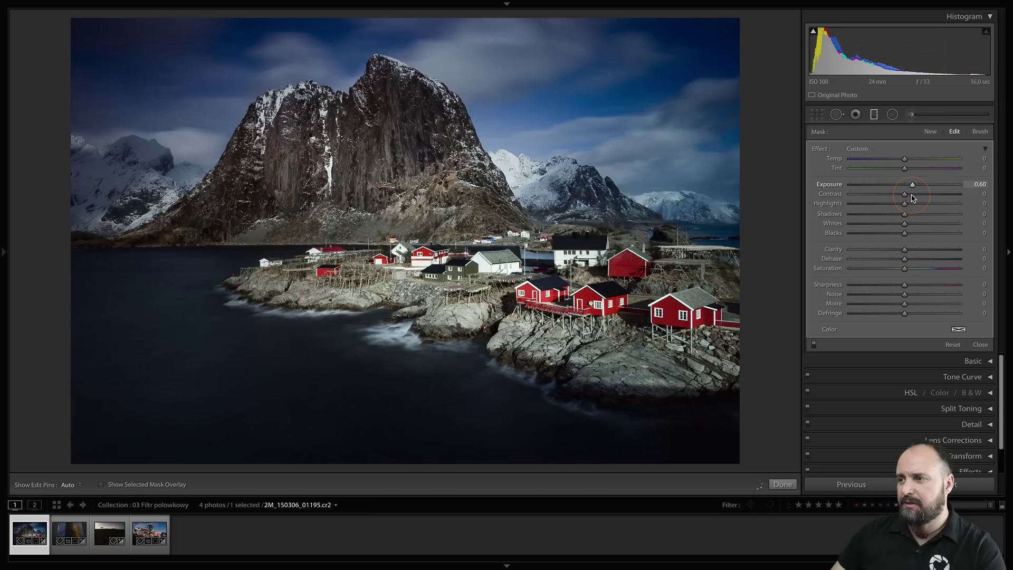
{"action": "mouse_move", "coordinate": [497, 216]}
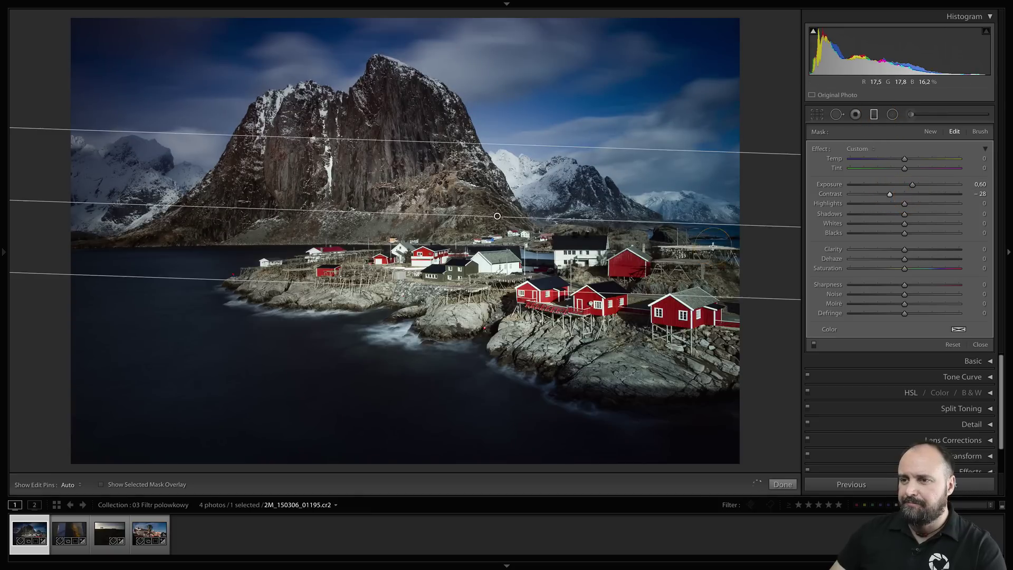
{"action": "left_click", "coordinate": [875, 115]}
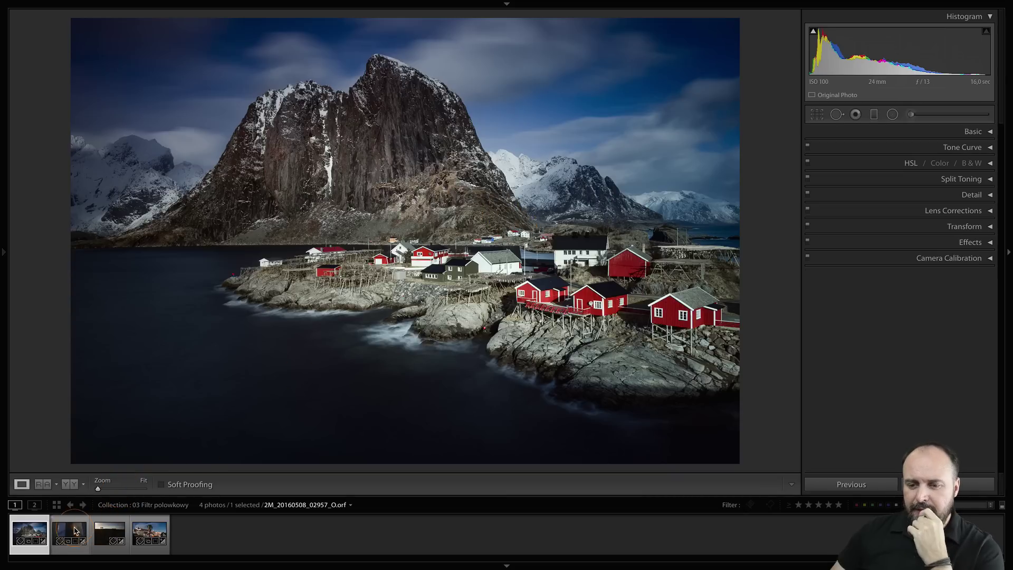
Step: Switch to the second photo of striped skyscrapers and start a new graduated filter
{"action": "left_click", "coordinate": [77, 531]}
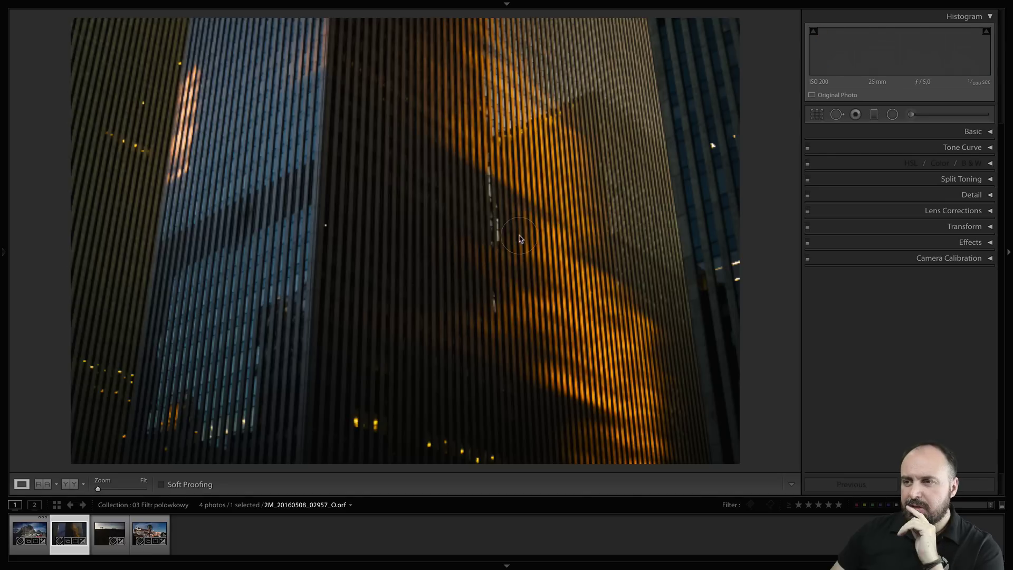
{"action": "left_click", "coordinate": [874, 116]}
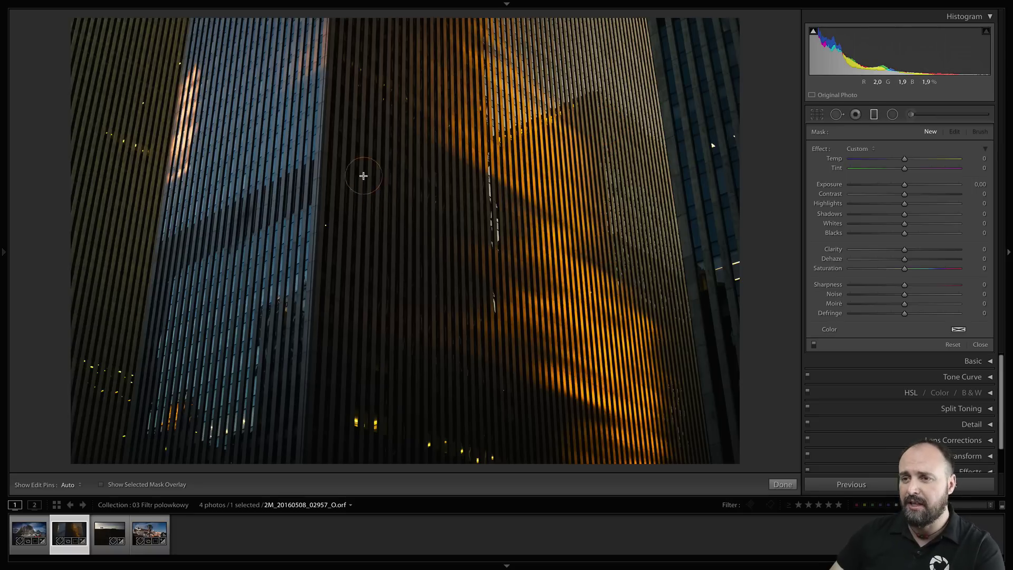
Step: Draw a narrow vertical graduated filter and position it on the blue–orange facade boundary
{"action": "left_click_drag", "start_coordinate": [308, 152], "coordinate": [345, 154]}
{"action": "key", "text": "o"}
{"action": "key", "text": "o"}
{"action": "key", "text": "o"}
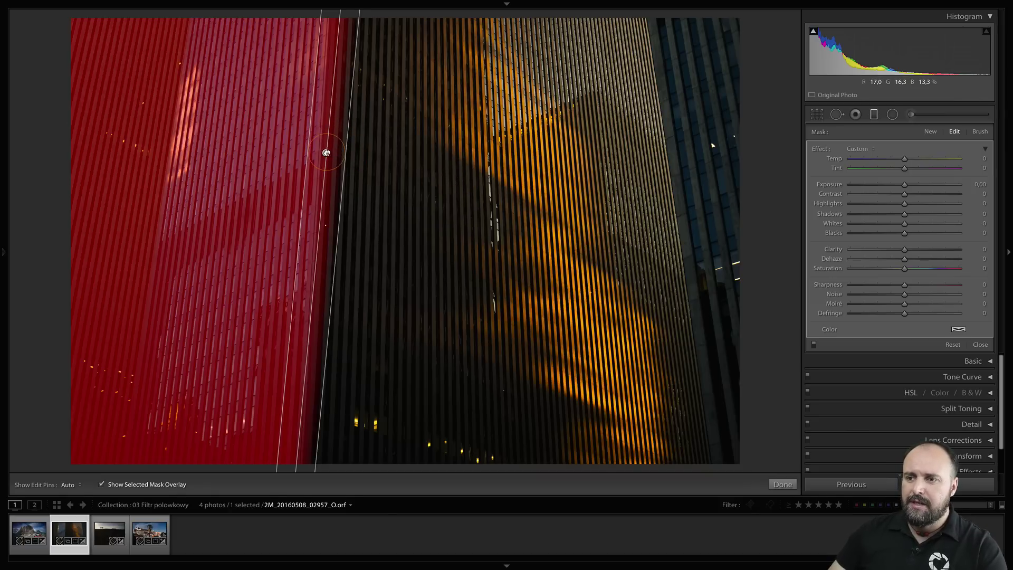
{"action": "left_click_drag", "start_coordinate": [326, 152], "coordinate": [312, 181]}
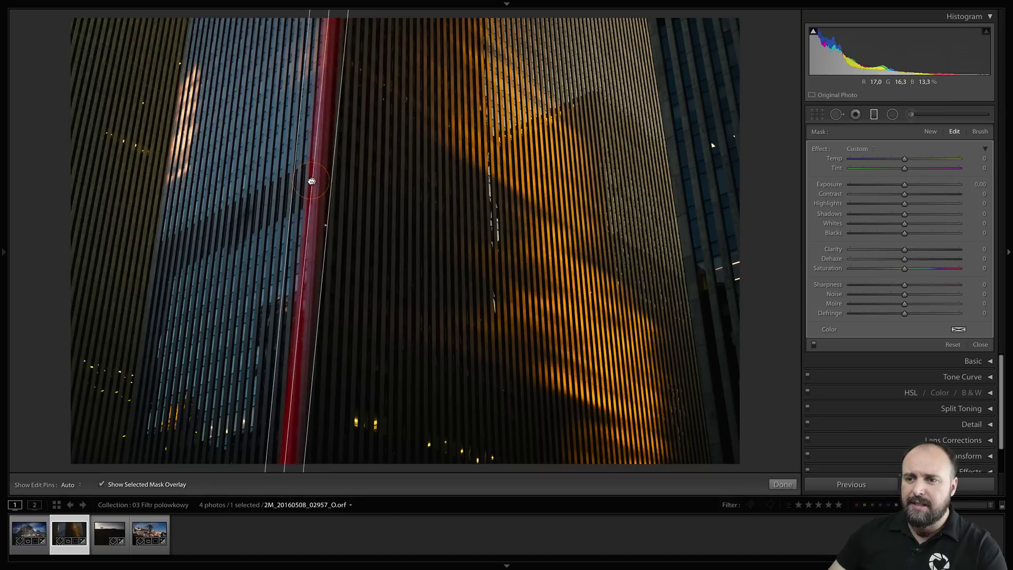
{"action": "left_click_drag", "start_coordinate": [312, 181], "coordinate": [325, 35]}
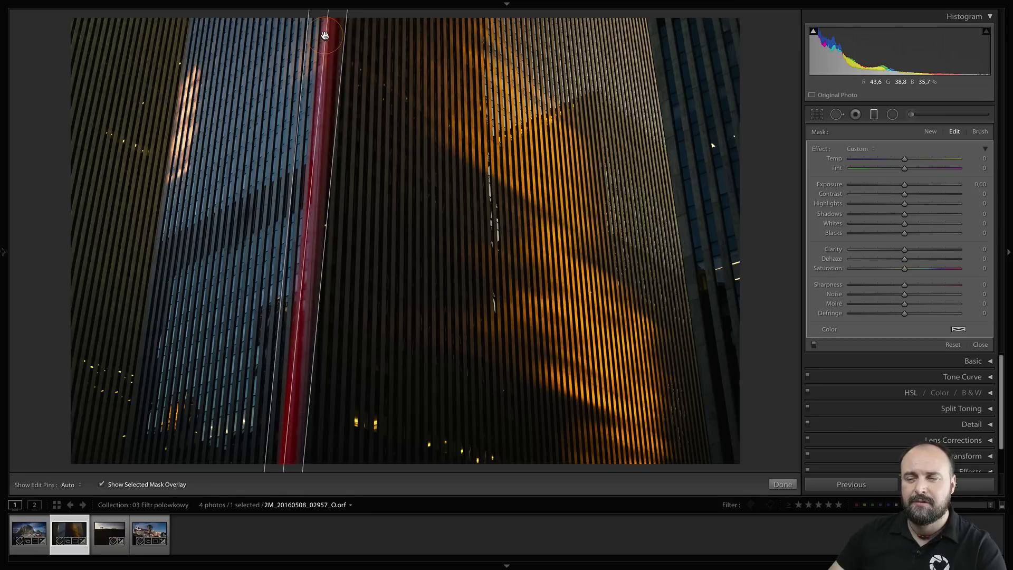
{"action": "left_click_drag", "start_coordinate": [315, 176], "coordinate": [314, 248]}
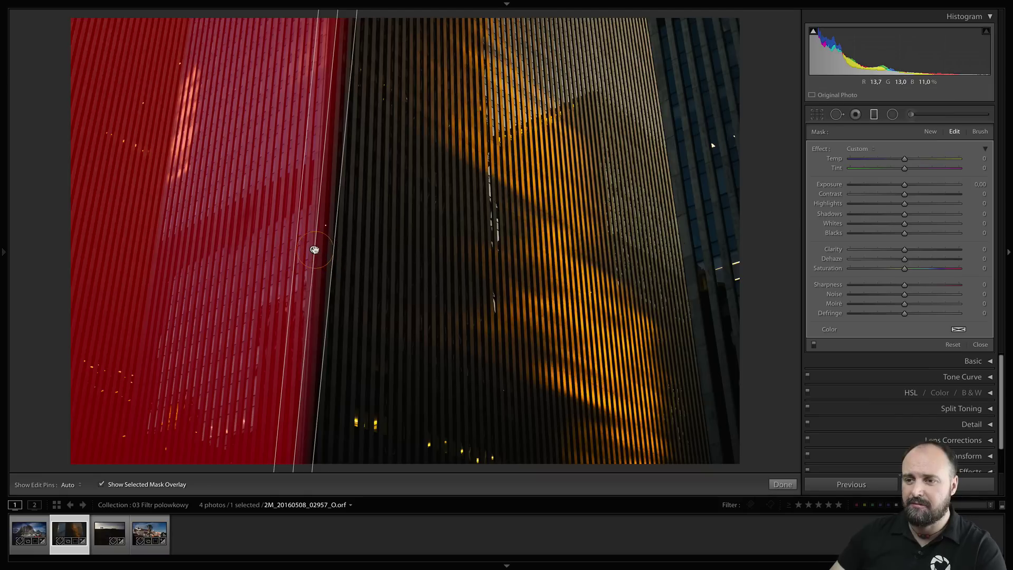
{"action": "mouse_move", "coordinate": [338, 77]}
{"action": "left_mouse_down"}
{"action": "mouse_move", "coordinate": [299, 458]}
{"action": "mouse_move", "coordinate": [335, 36]}
{"action": "left_mouse_up"}
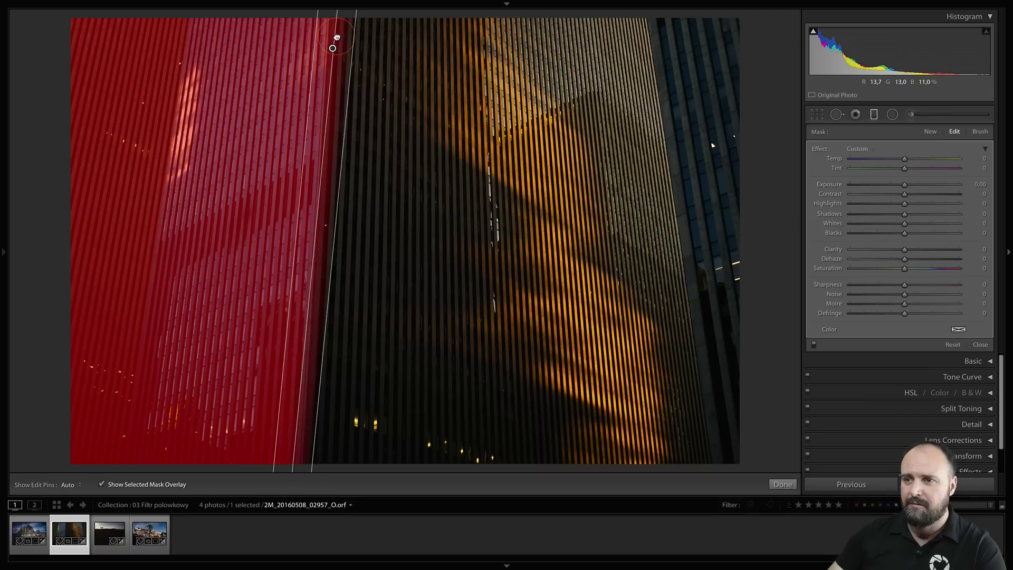
{"action": "key", "text": "o"}
{"action": "key", "text": "o"}
{"action": "key", "text": "o"}
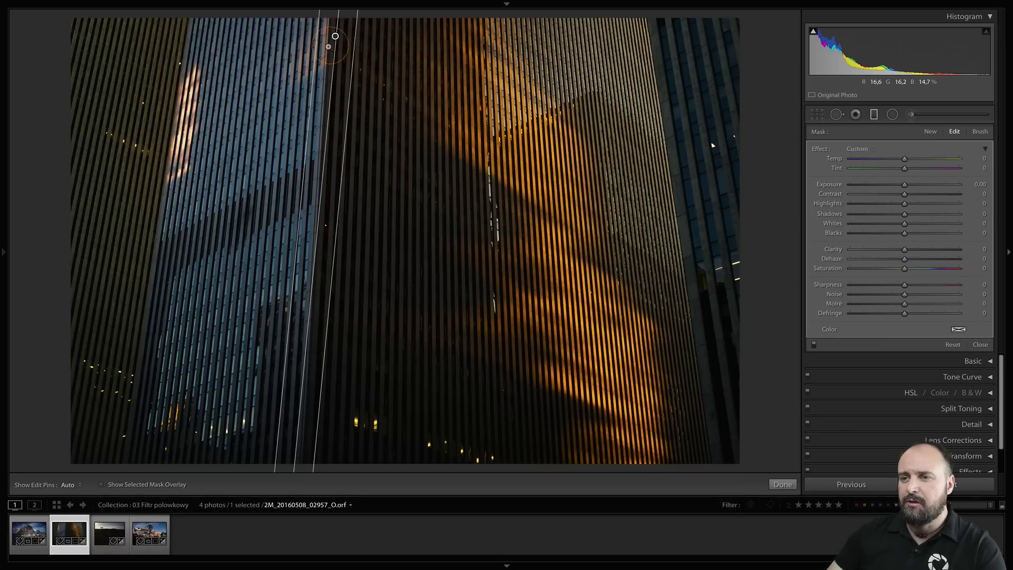
Step: Rotate the graduated filter nearly vertical and position it along the blue building
{"action": "left_click", "coordinate": [328, 47]}
{"action": "left_click_drag", "start_coordinate": [340, 28], "coordinate": [354, 34]}
{"action": "mouse_move", "coordinate": [336, 70]}
{"action": "left_mouse_down"}
{"action": "mouse_move", "coordinate": [351, 133]}
{"action": "mouse_move", "coordinate": [325, 136]}
{"action": "mouse_move", "coordinate": [338, 133]}
{"action": "left_mouse_up"}
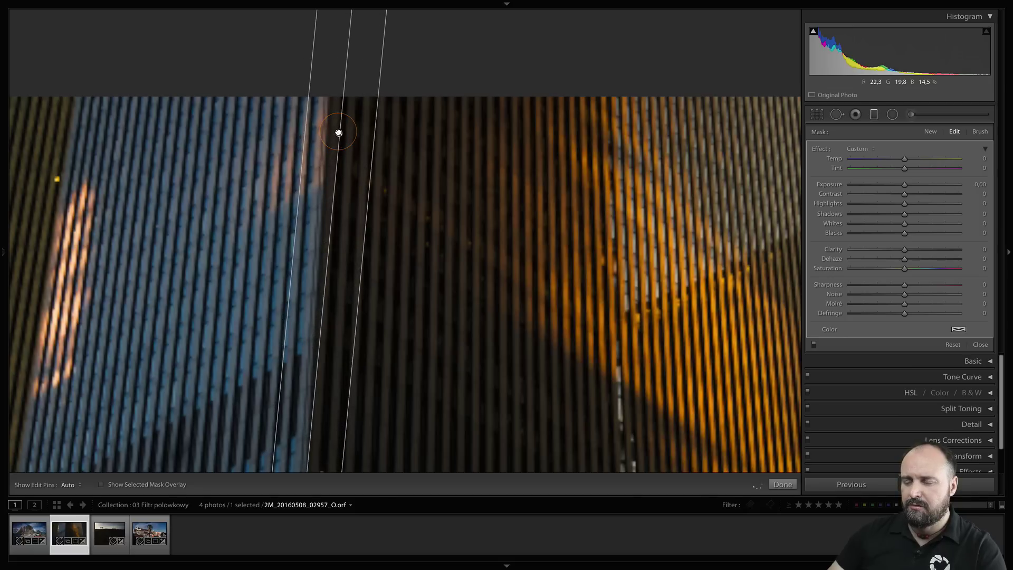
{"action": "key", "text": "z"}
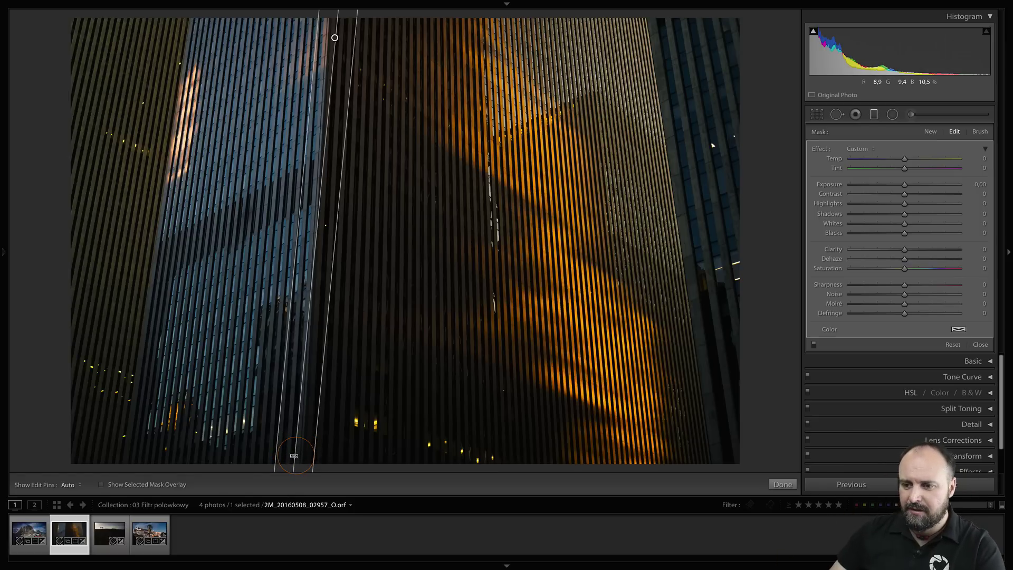
{"action": "mouse_move", "coordinate": [294, 455]}
{"action": "left_mouse_down"}
{"action": "mouse_move", "coordinate": [371, 444]}
{"action": "mouse_move", "coordinate": [284, 442]}
{"action": "mouse_move", "coordinate": [320, 450]}
{"action": "left_mouse_up"}
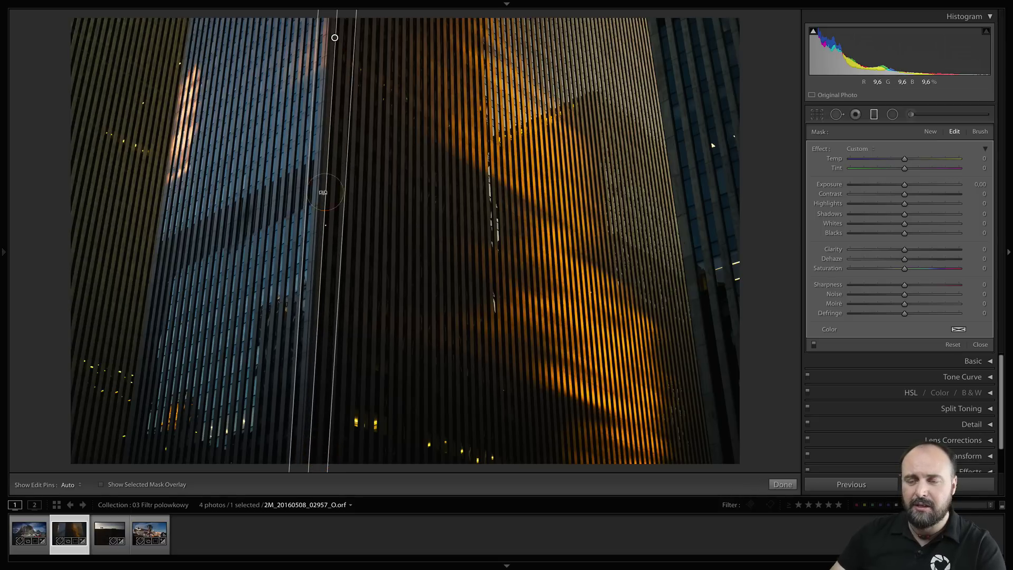
{"action": "left_click_drag", "start_coordinate": [307, 459], "coordinate": [311, 458]}
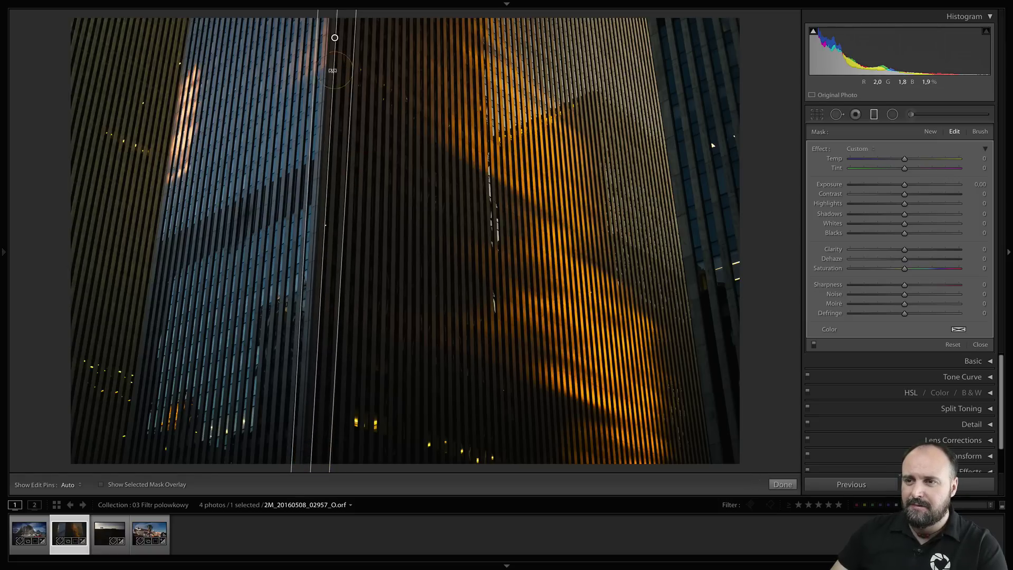
{"action": "left_click_drag", "start_coordinate": [335, 37], "coordinate": [328, 219]}
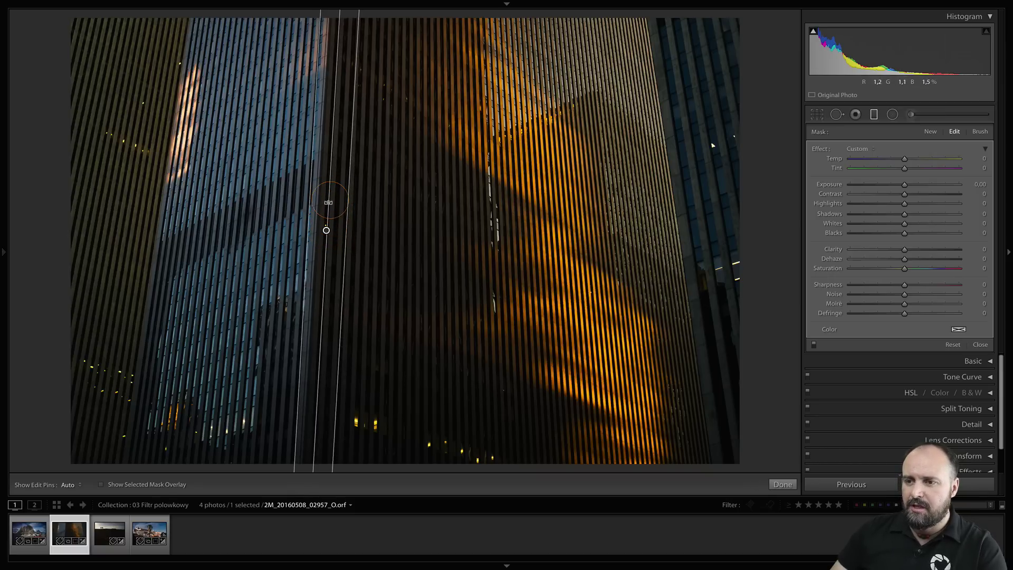
{"action": "left_click_drag", "start_coordinate": [327, 195], "coordinate": [330, 202]}
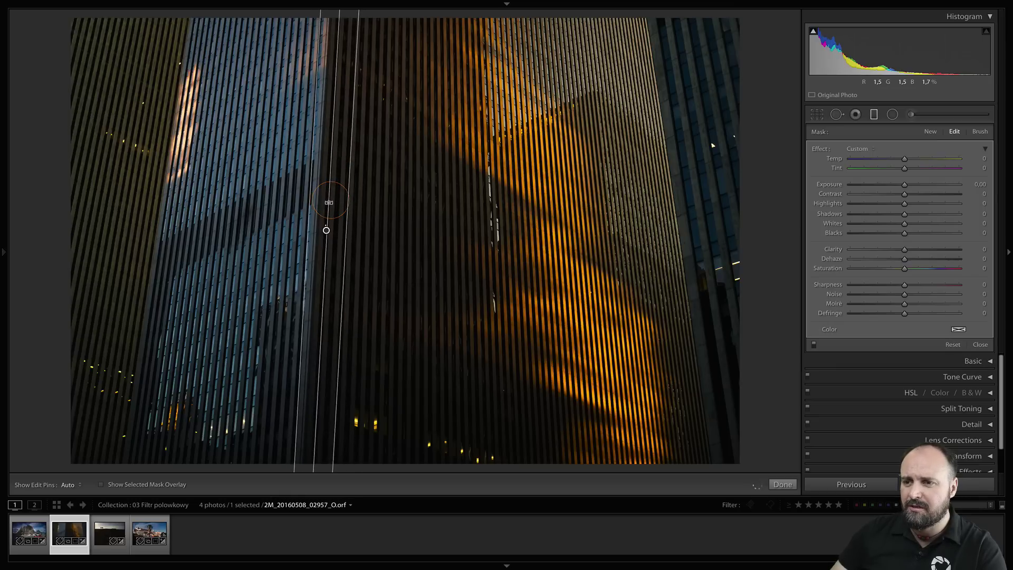
{"action": "left_click_drag", "start_coordinate": [329, 202], "coordinate": [324, 202]}
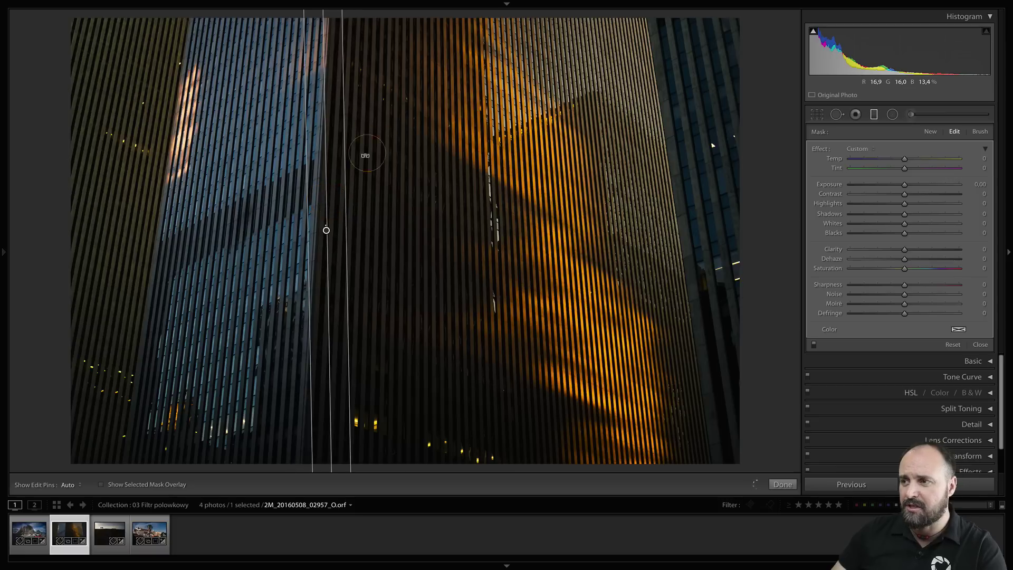
{"action": "left_click_drag", "start_coordinate": [327, 219], "coordinate": [335, 67]}
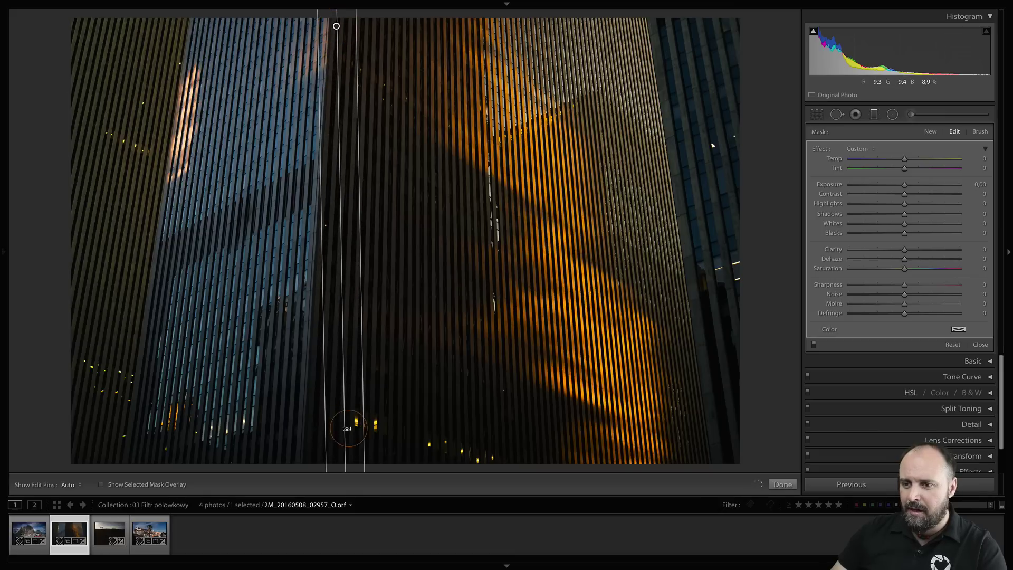
{"action": "left_click_drag", "start_coordinate": [344, 462], "coordinate": [288, 457]}
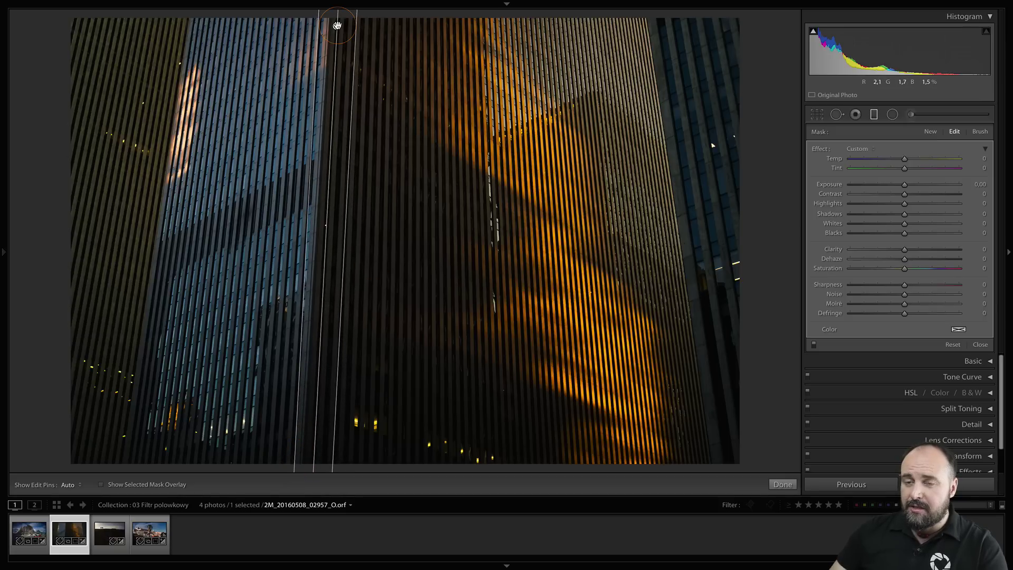
Step: Snap the filter line onto the building edge at both its top and bottom
{"action": "left_click", "coordinate": [336, 26]}
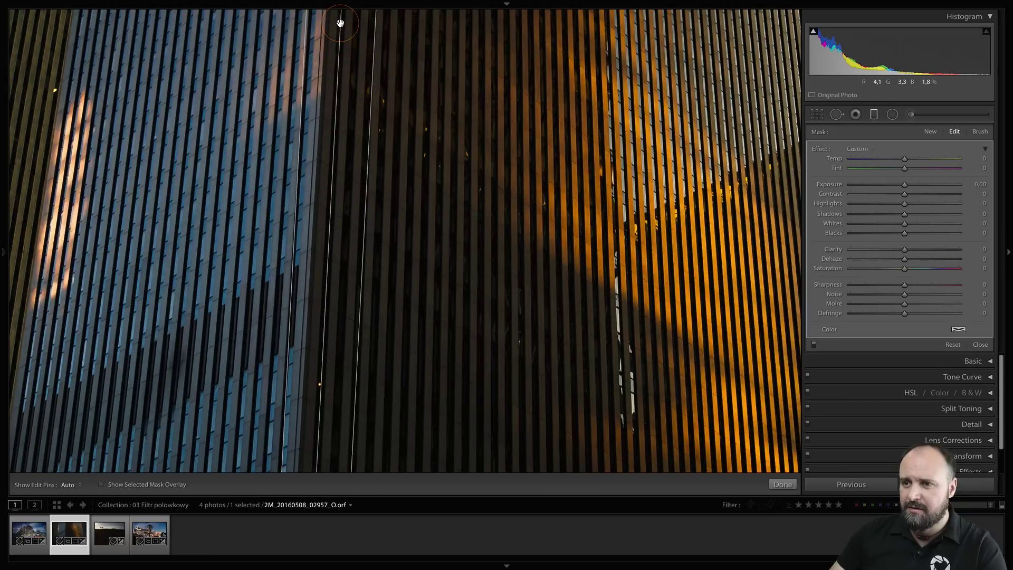
{"action": "left_click_drag", "start_coordinate": [340, 23], "coordinate": [325, 25]}
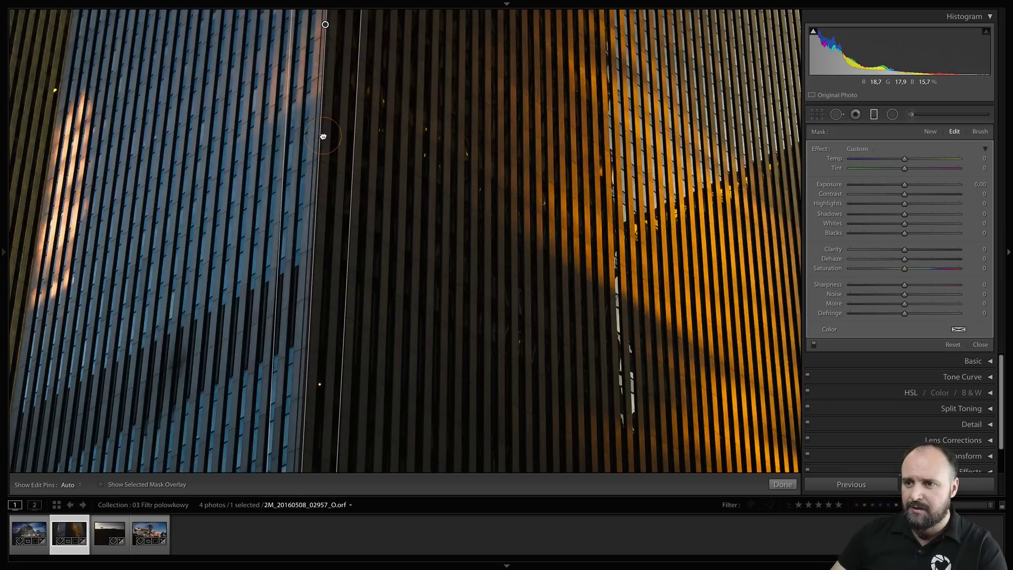
{"action": "left_click", "coordinate": [321, 137]}
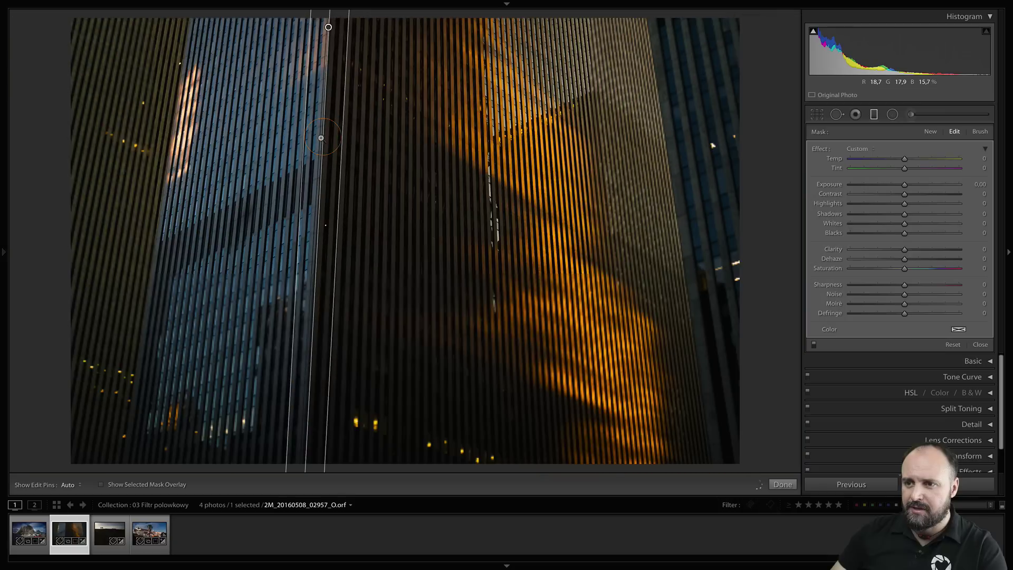
{"action": "left_click", "coordinate": [308, 459]}
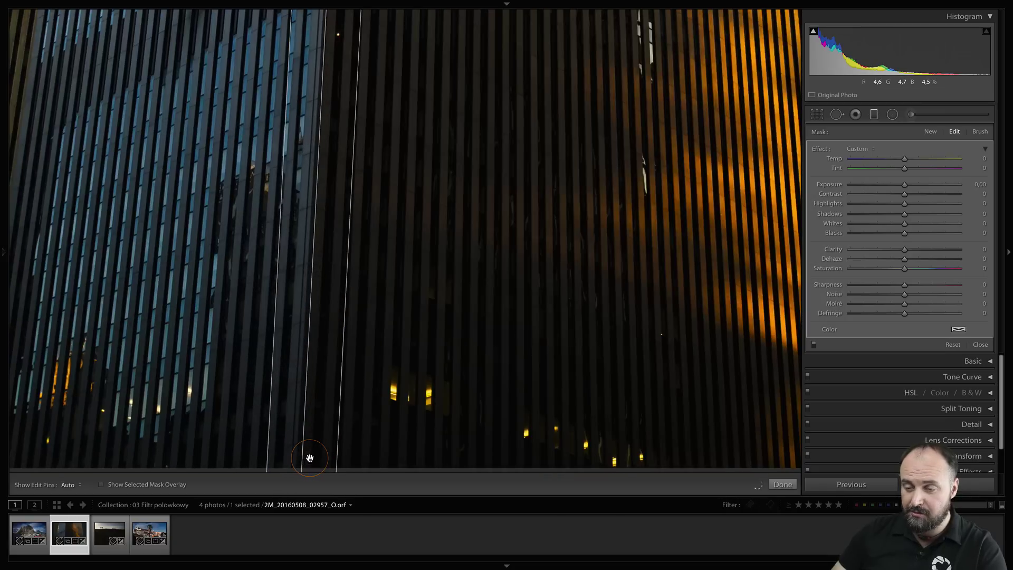
{"action": "mouse_move", "coordinate": [298, 461]}
{"action": "left_mouse_down"}
{"action": "mouse_move", "coordinate": [310, 461]}
{"action": "mouse_move", "coordinate": [293, 461]}
{"action": "left_mouse_up"}
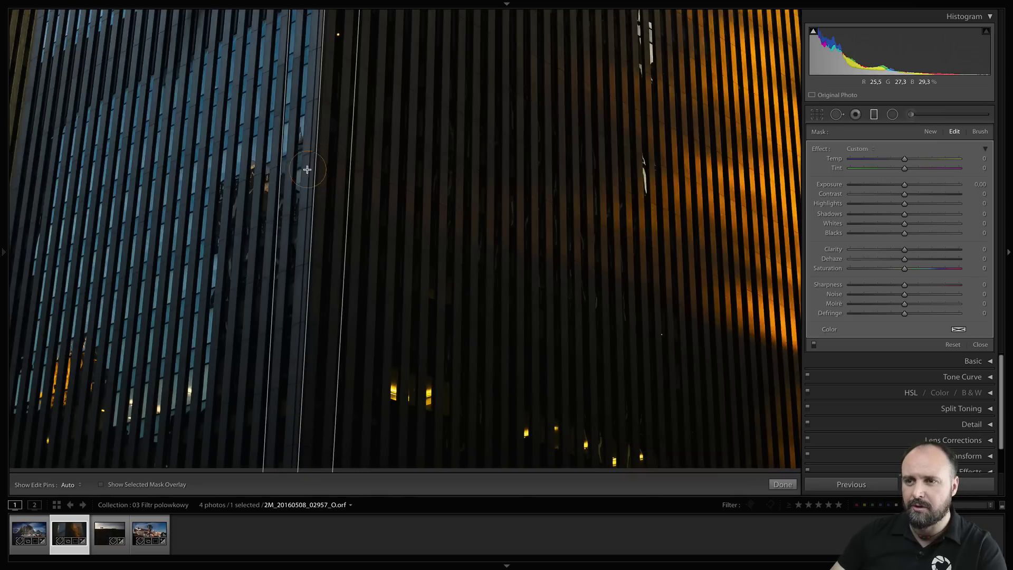
{"action": "key", "text": "z"}
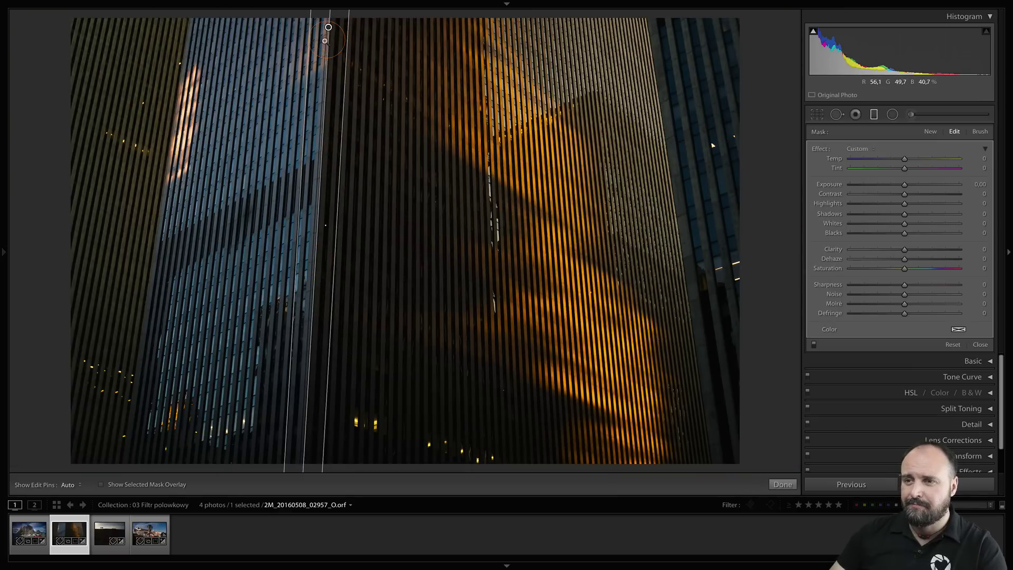
Step: Narrow the filter's transition to a hard edge and show the red mask overlay
{"action": "key", "text": "z"}
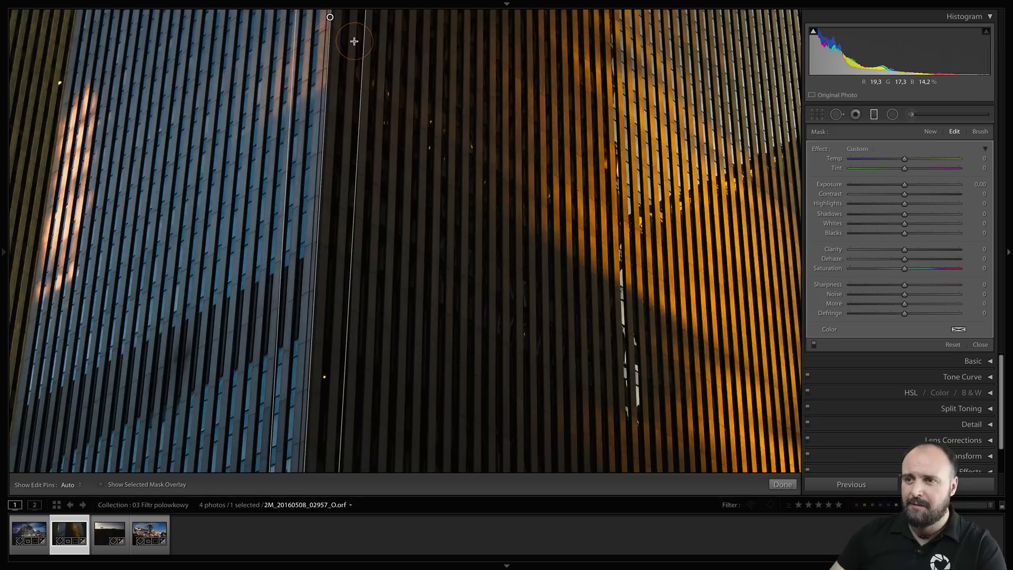
{"action": "key", "text": "alt"}
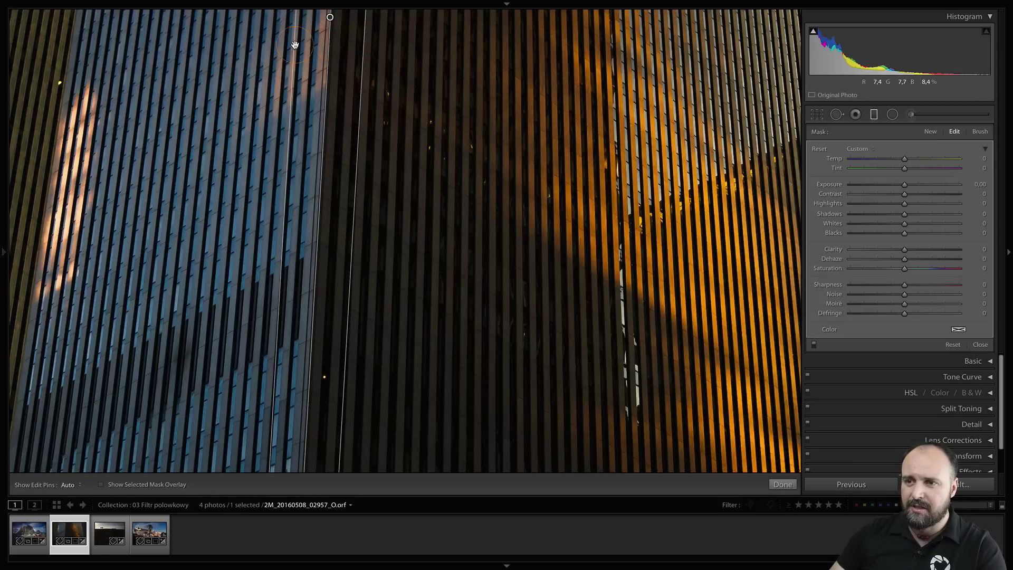
{"action": "left_click_drag", "start_coordinate": [367, 51], "coordinate": [331, 49]}
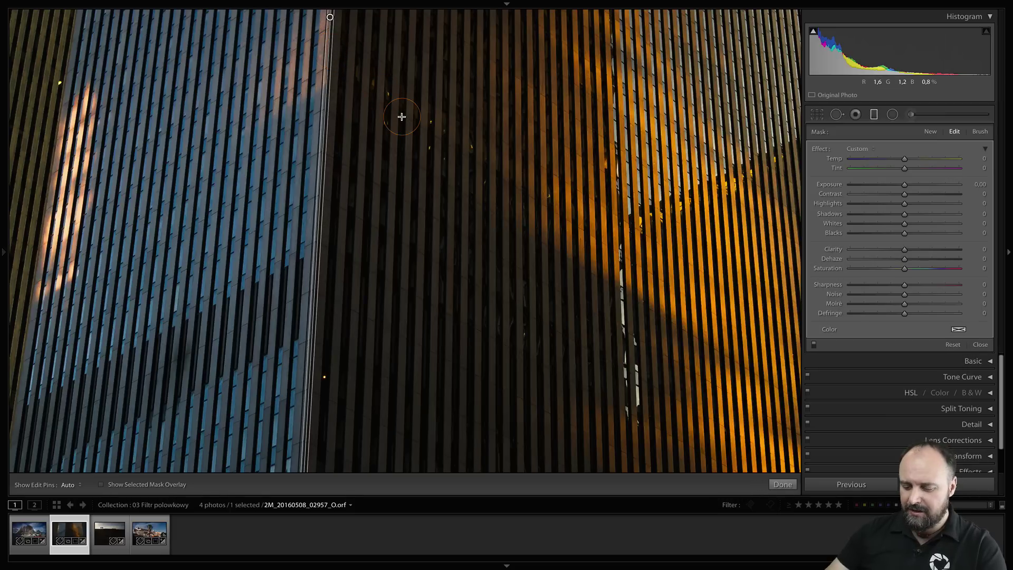
{"action": "key", "text": "o"}
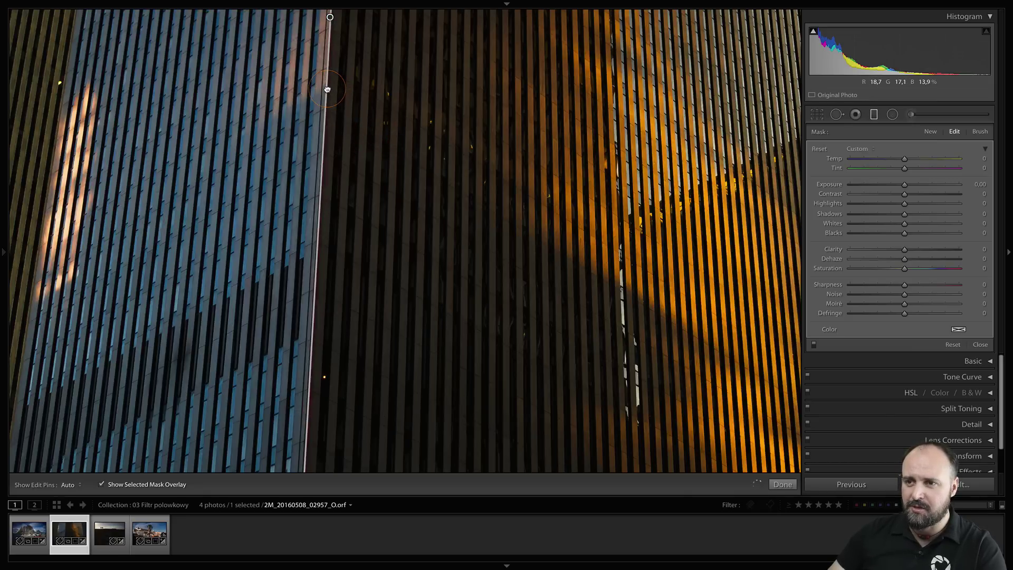
Step: Try inverting the filter, keep it on the blue building, and hide the overlay
{"action": "key", "text": "apostrophe"}
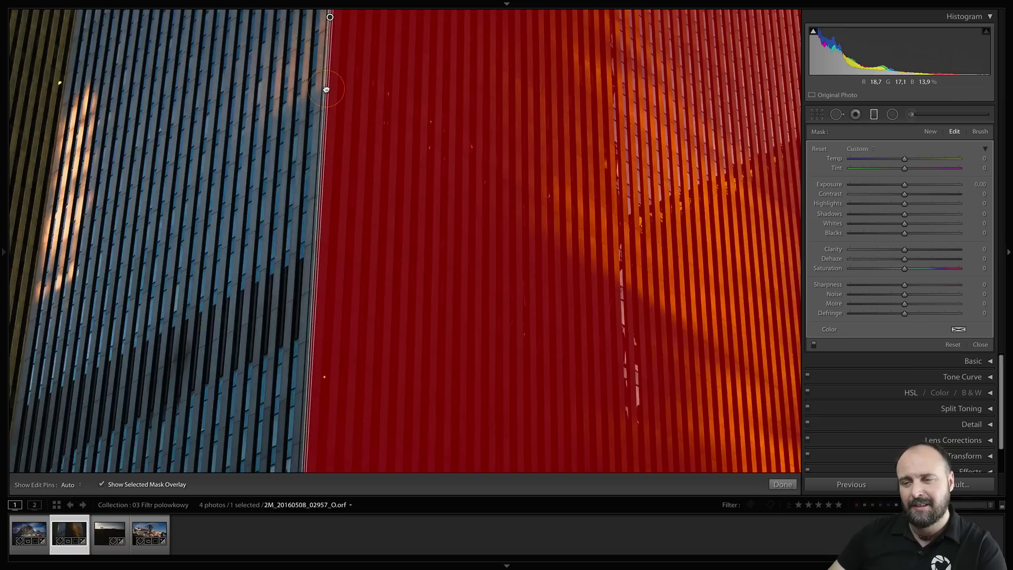
{"action": "key", "text": "apostrophe"}
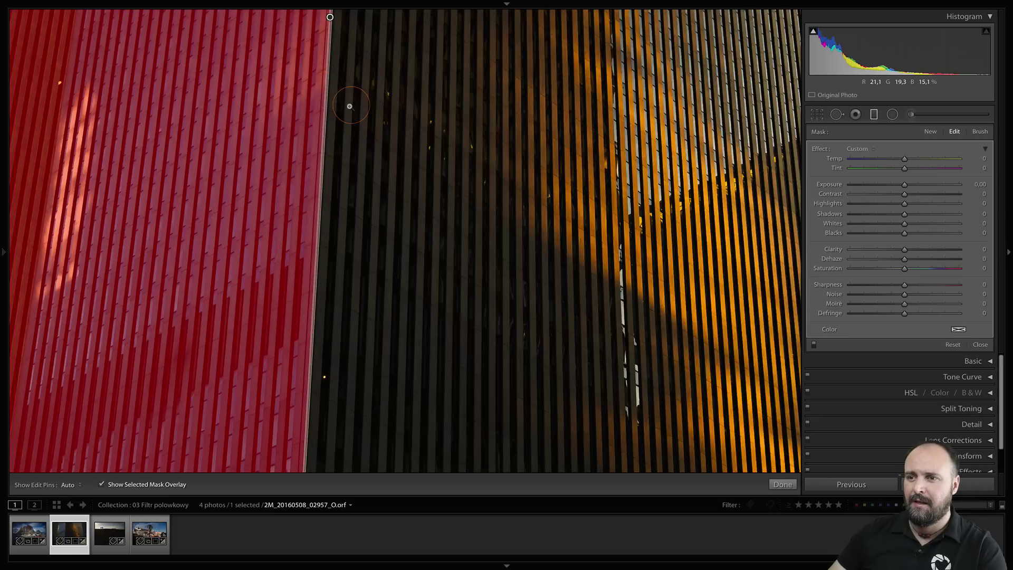
{"action": "key", "text": "z"}
{"action": "key", "text": "o"}
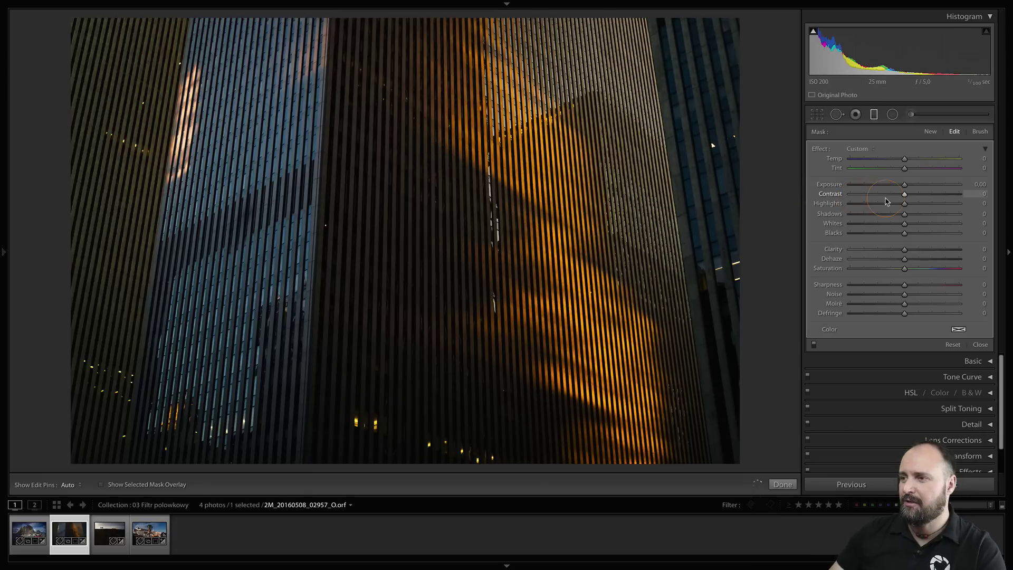
Step: Give the filter Contrast 39, Saturation 34, Exposure −0.16 and Whites 24
{"action": "left_click", "coordinate": [923, 195]}
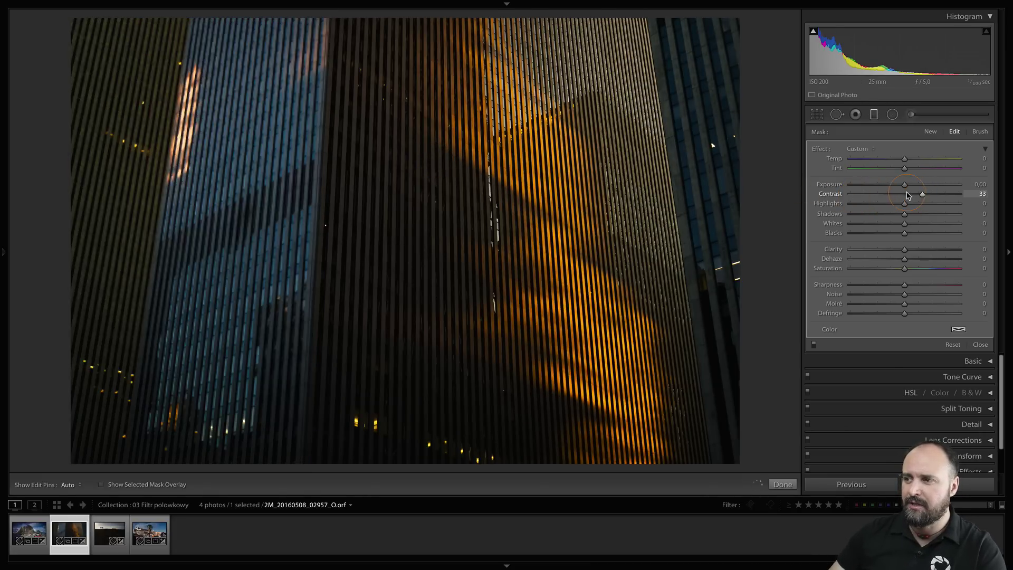
{"action": "left_click", "coordinate": [923, 269]}
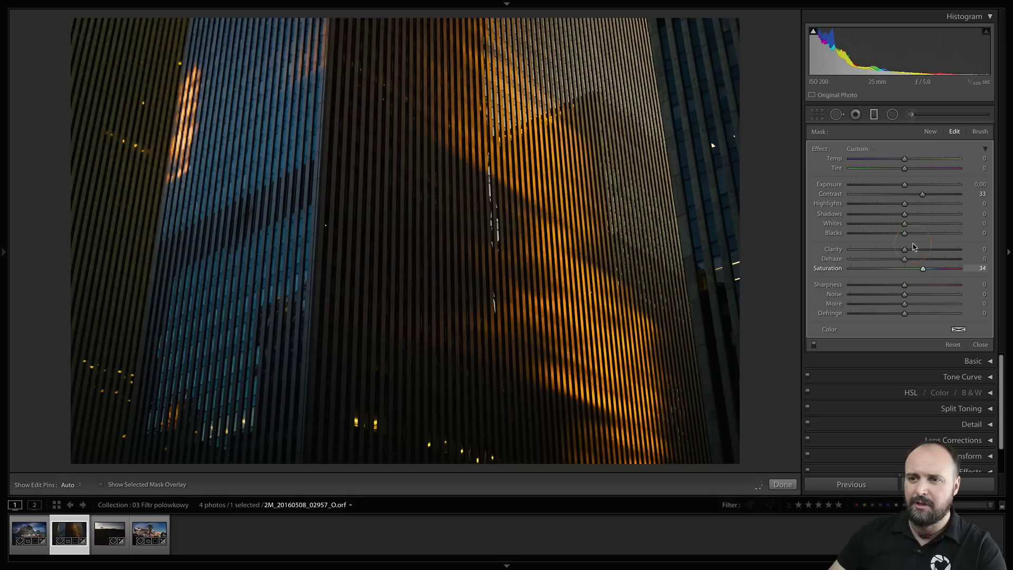
{"action": "left_click", "coordinate": [902, 186]}
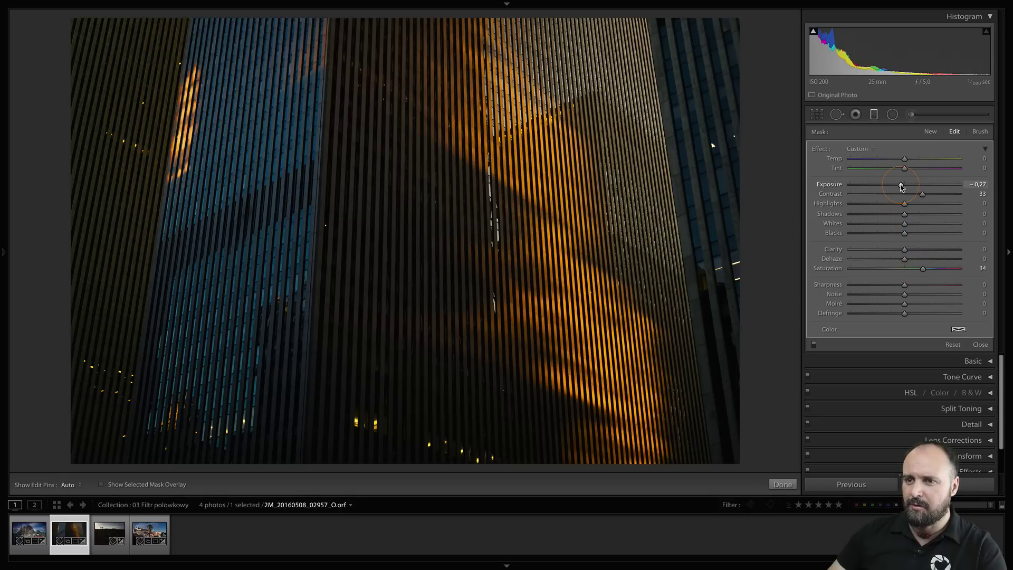
{"action": "left_click", "coordinate": [913, 224]}
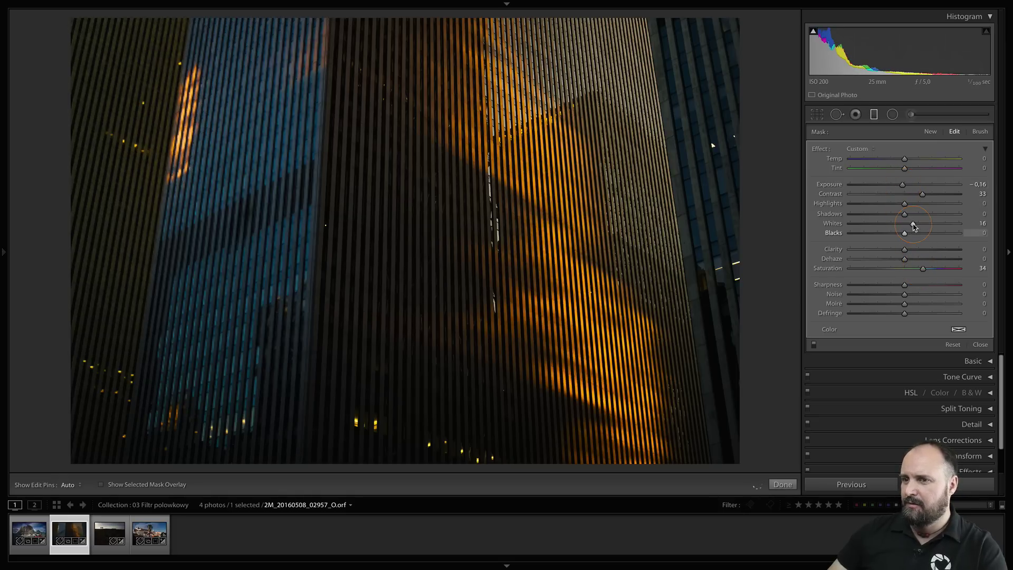
{"action": "left_click_drag", "start_coordinate": [916, 226], "coordinate": [929, 197]}
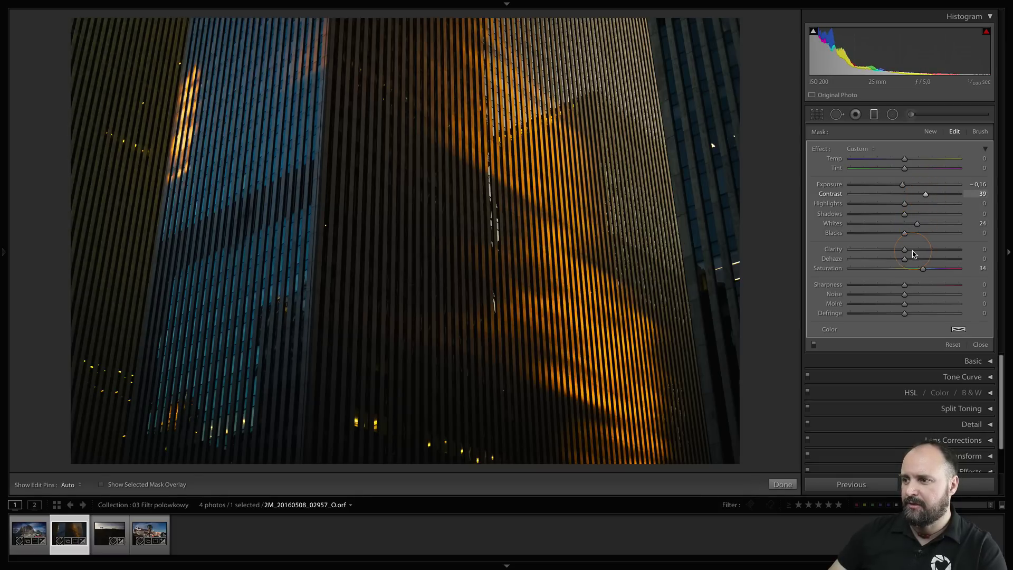
Step: Add Clarity 11 and toggle the filter off and on to compare
{"action": "left_click", "coordinate": [199, 158]}
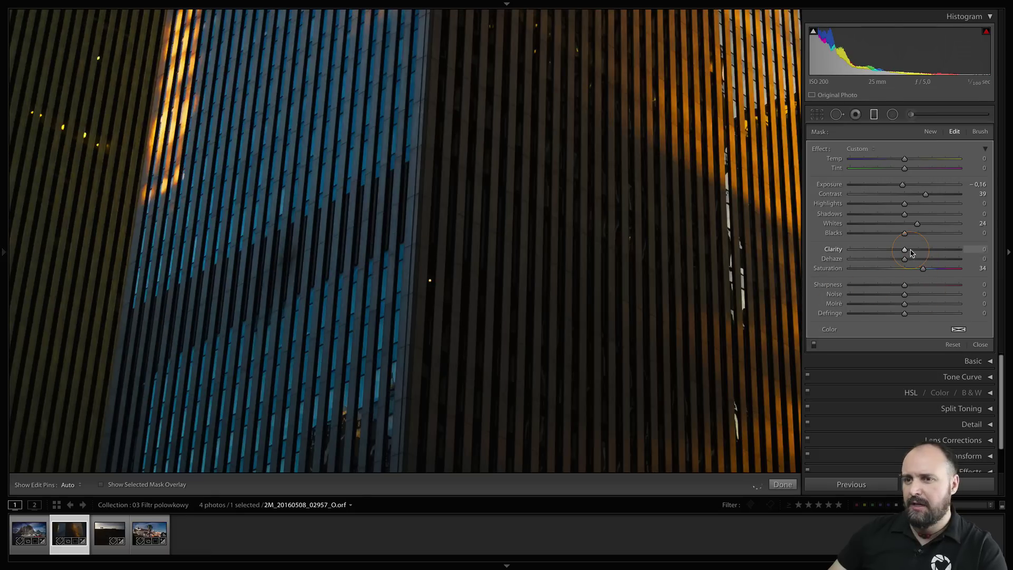
{"action": "left_click_drag", "start_coordinate": [906, 250], "coordinate": [915, 253]}
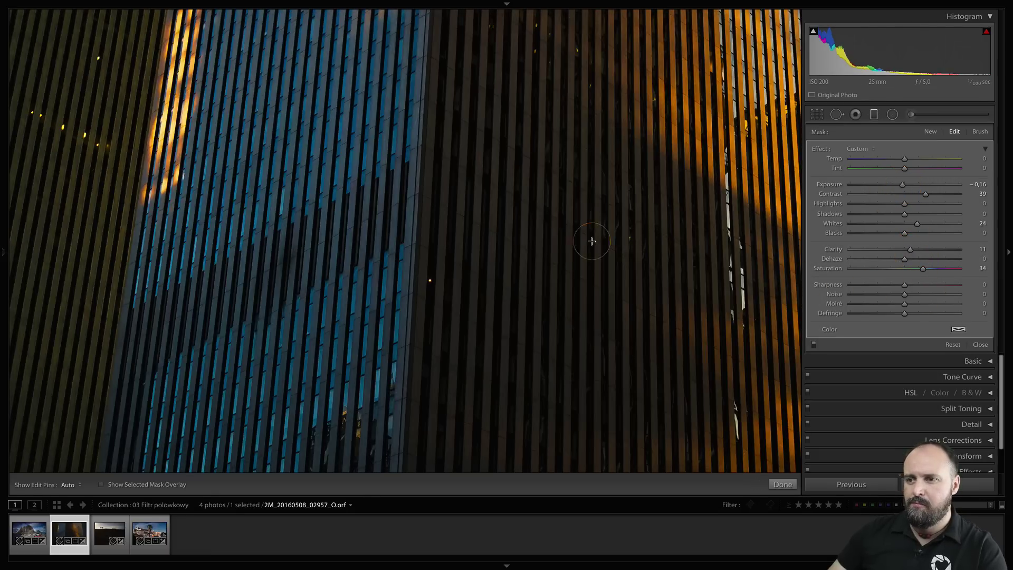
{"action": "key", "text": "z"}
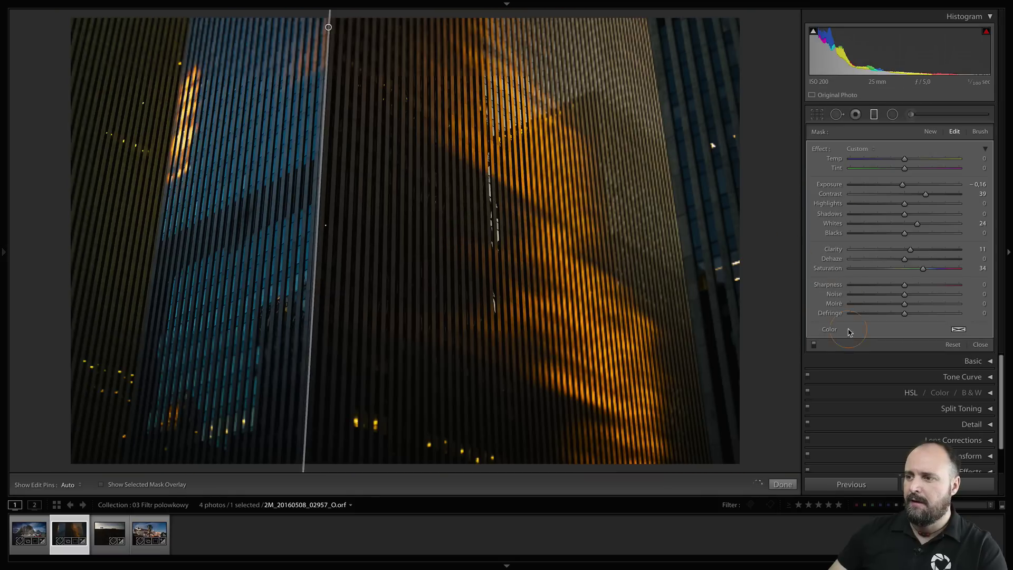
{"action": "left_click", "coordinate": [814, 345]}
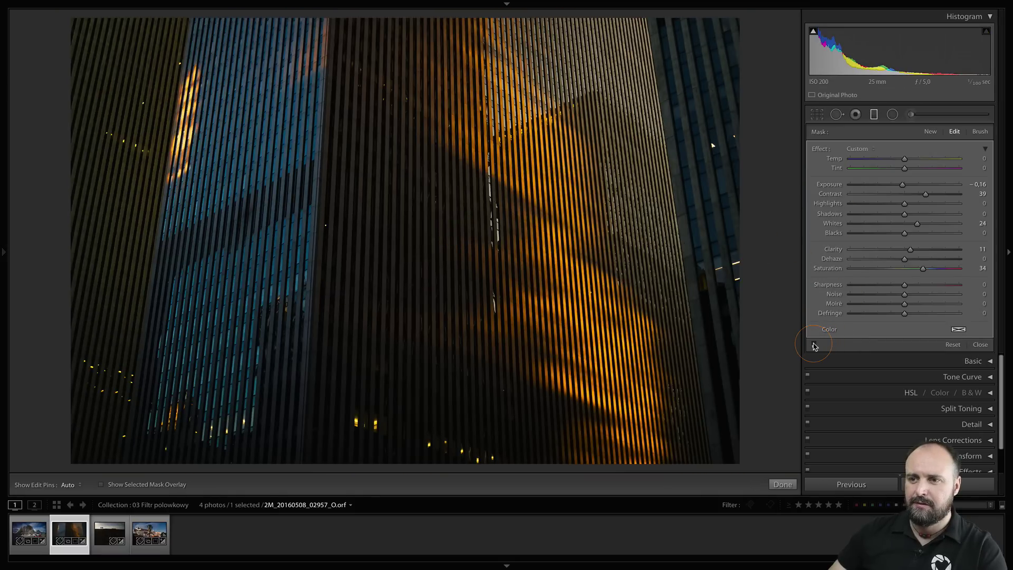
{"action": "left_click", "coordinate": [814, 344]}
{"action": "left_click", "coordinate": [814, 346]}
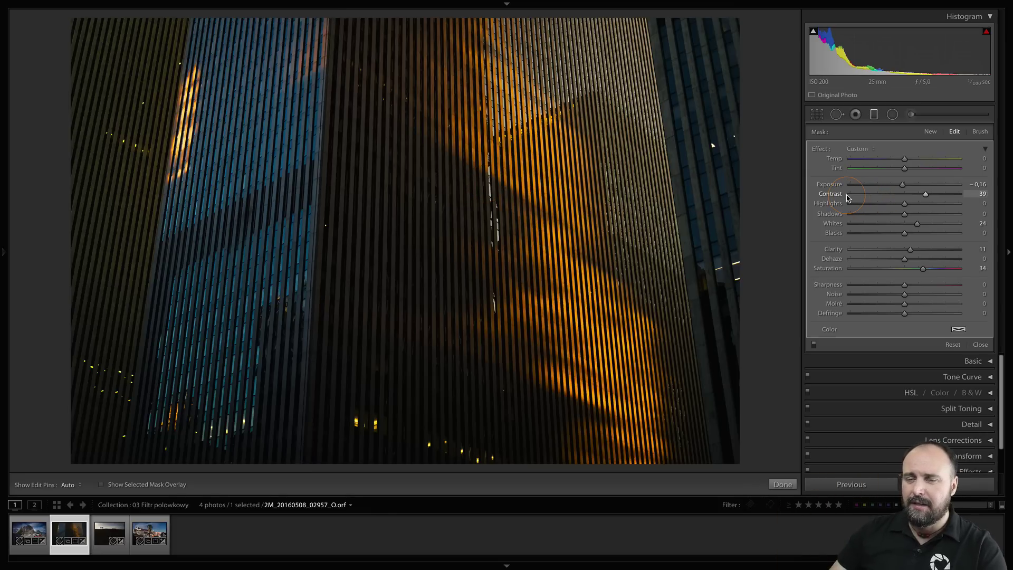
Step: Close the filter, inspect the building edge at 1:1, then advance to the hikers photo
{"action": "key", "text": "k"}
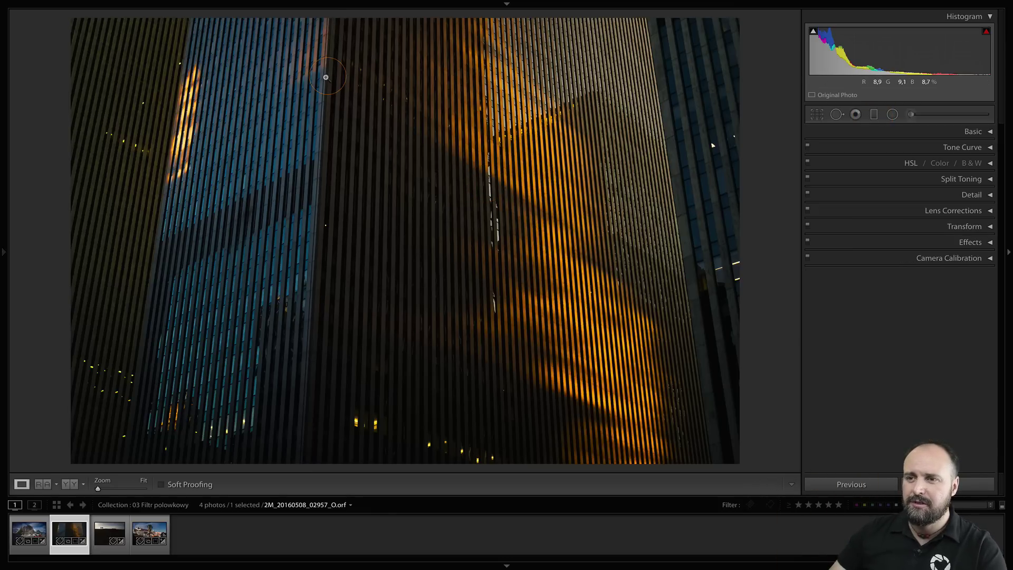
{"action": "left_click", "coordinate": [333, 102]}
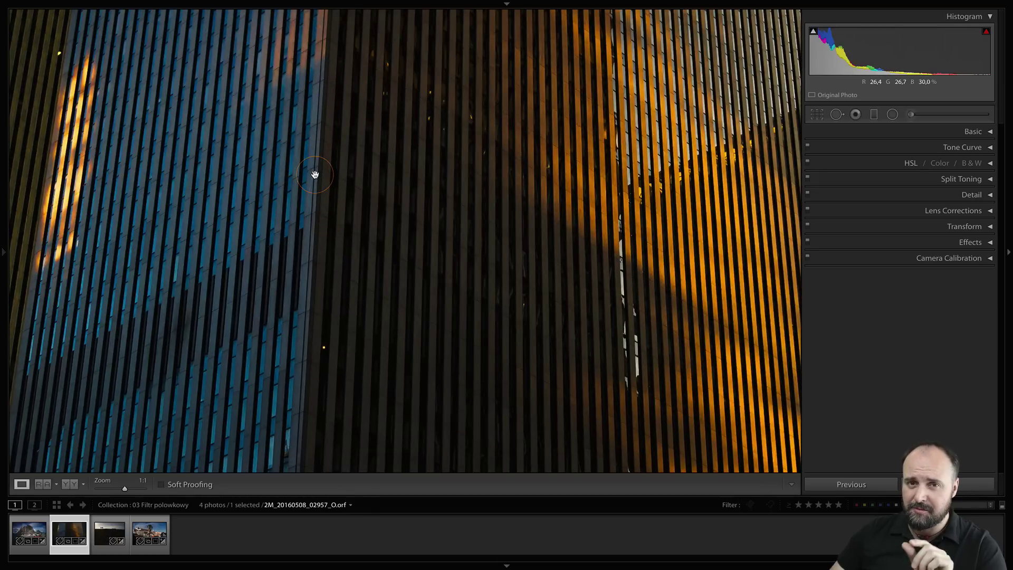
{"action": "left_click_drag", "start_coordinate": [324, 140], "coordinate": [346, 154]}
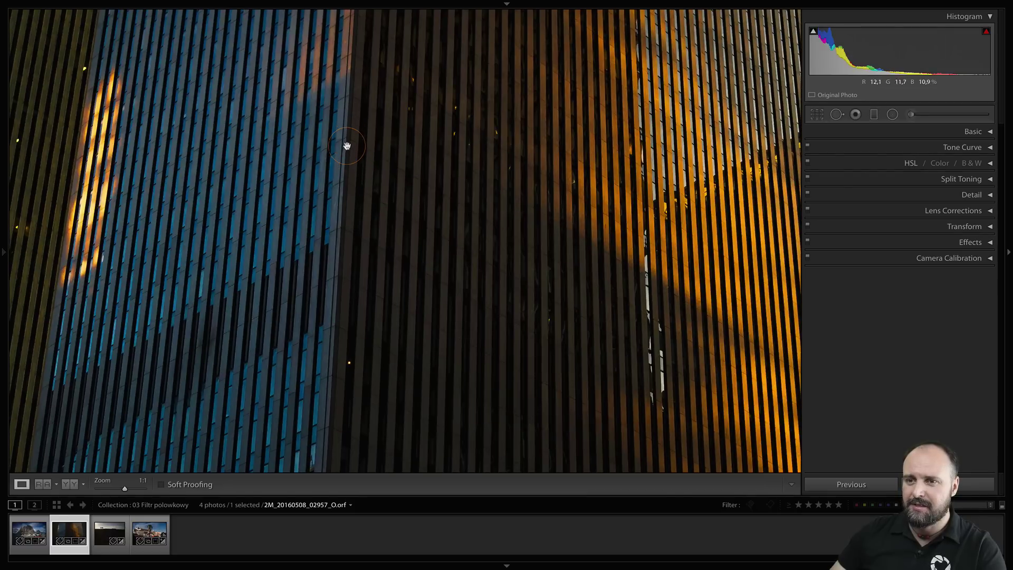
{"action": "left_click", "coordinate": [341, 155]}
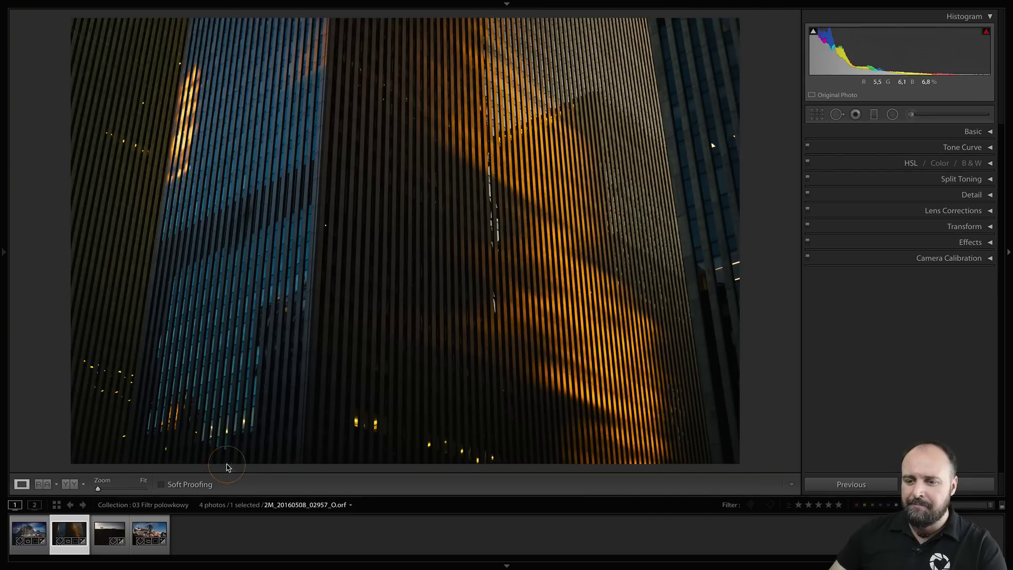
{"action": "key", "text": "Right"}
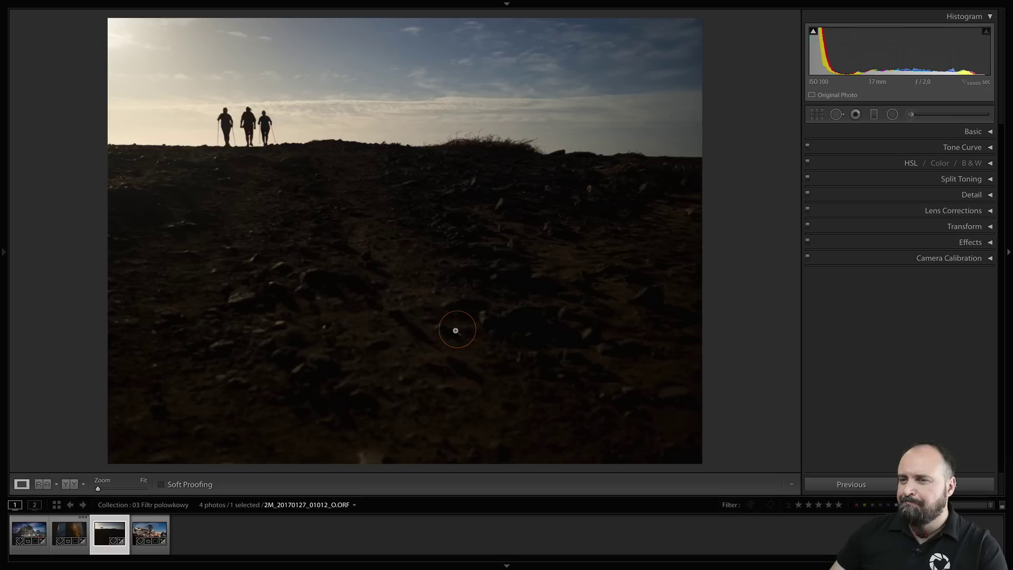
{"action": "left_click", "coordinate": [874, 115]}
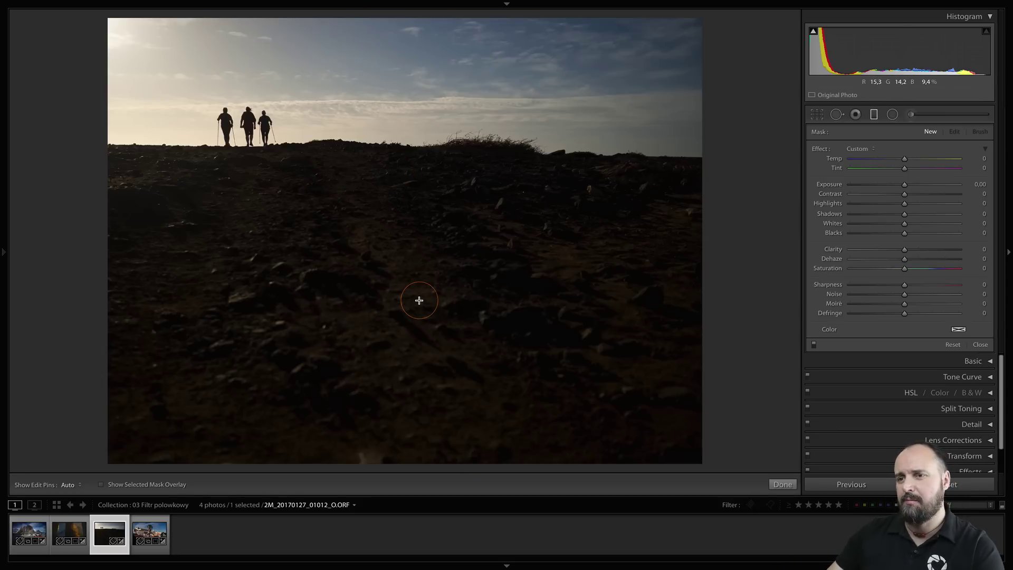
{"action": "left_click", "coordinate": [874, 115]}
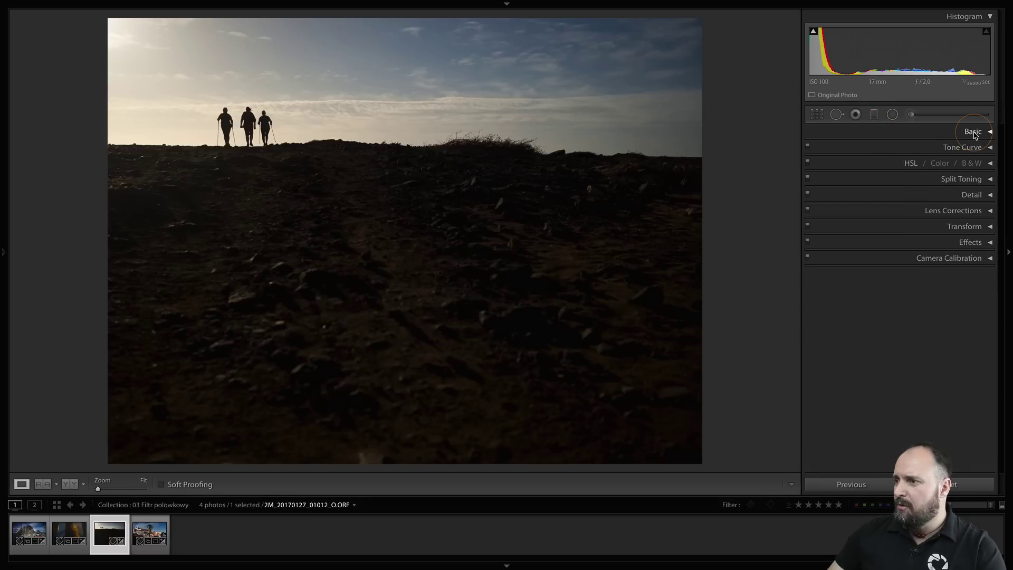
Step: Brighten the hikers photo's overall exposure to +1.35 in the Basic panel
{"action": "left_click", "coordinate": [974, 133]}
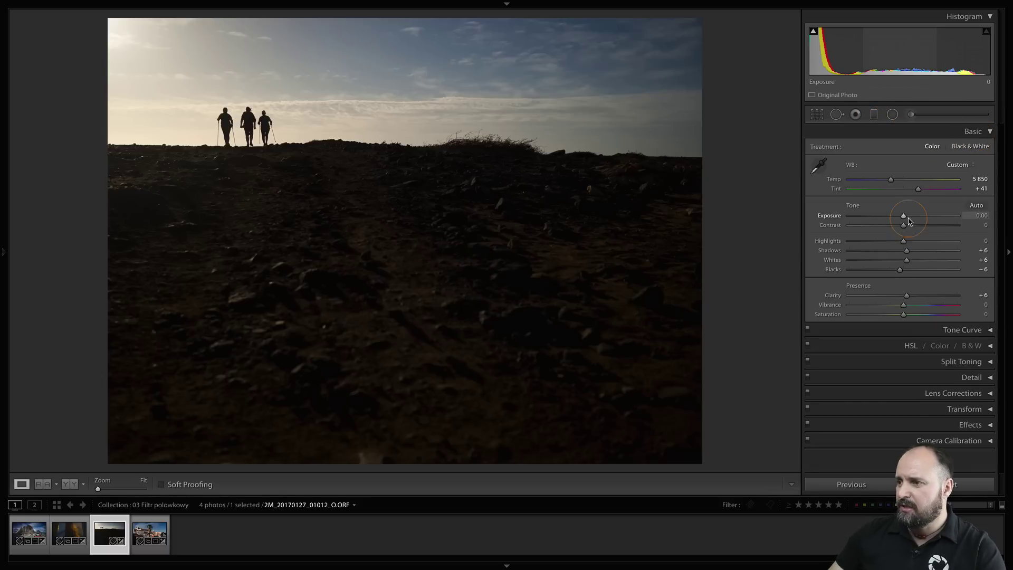
{"action": "mouse_move", "coordinate": [911, 220]}
{"action": "left_mouse_down"}
{"action": "mouse_move", "coordinate": [921, 220]}
{"action": "mouse_move", "coordinate": [935, 250]}
{"action": "left_mouse_up"}
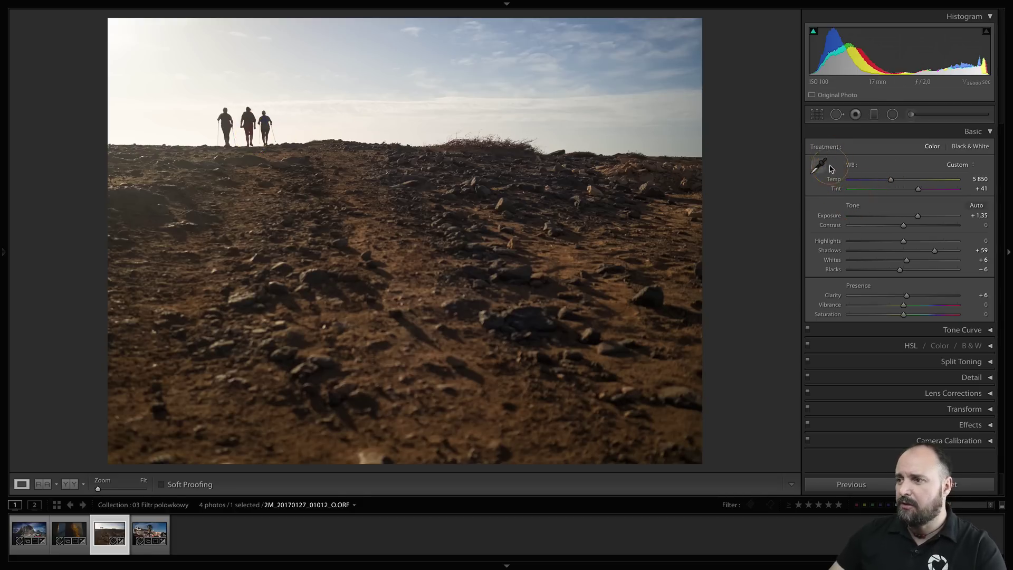
Step: Undo the auto tone, then draw a graduated filter across the hikers' horizon with its mask shown
{"action": "key", "text": "ctrl+z"}
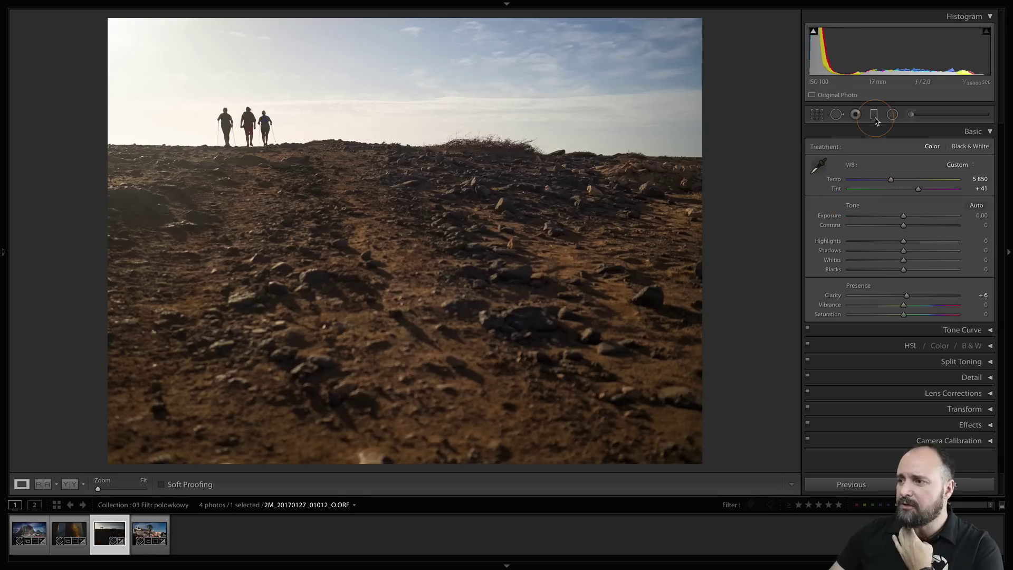
{"action": "left_click", "coordinate": [874, 115]}
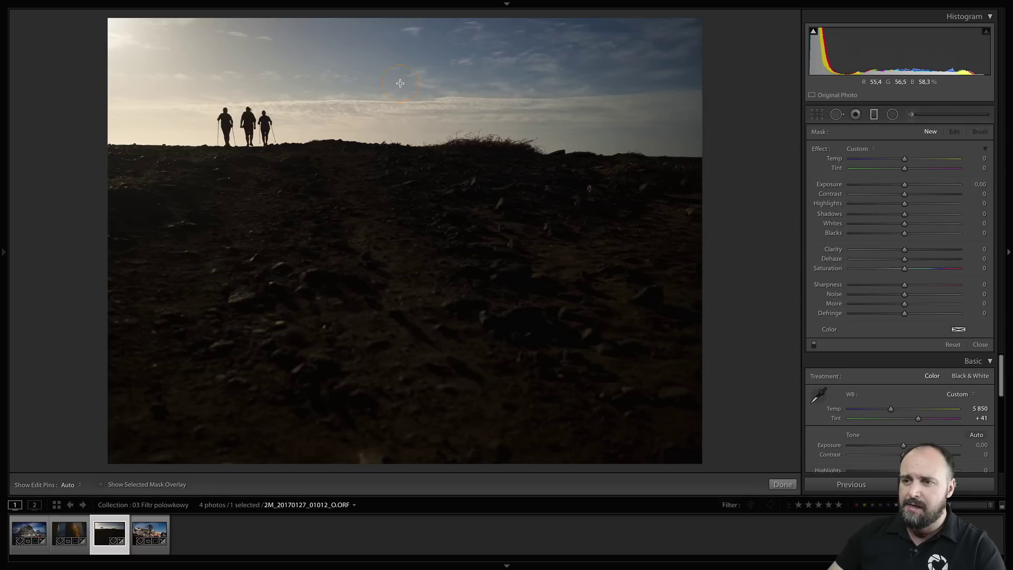
{"action": "left_click_drag", "start_coordinate": [402, 130], "coordinate": [403, 64]}
{"action": "key", "text": "o"}
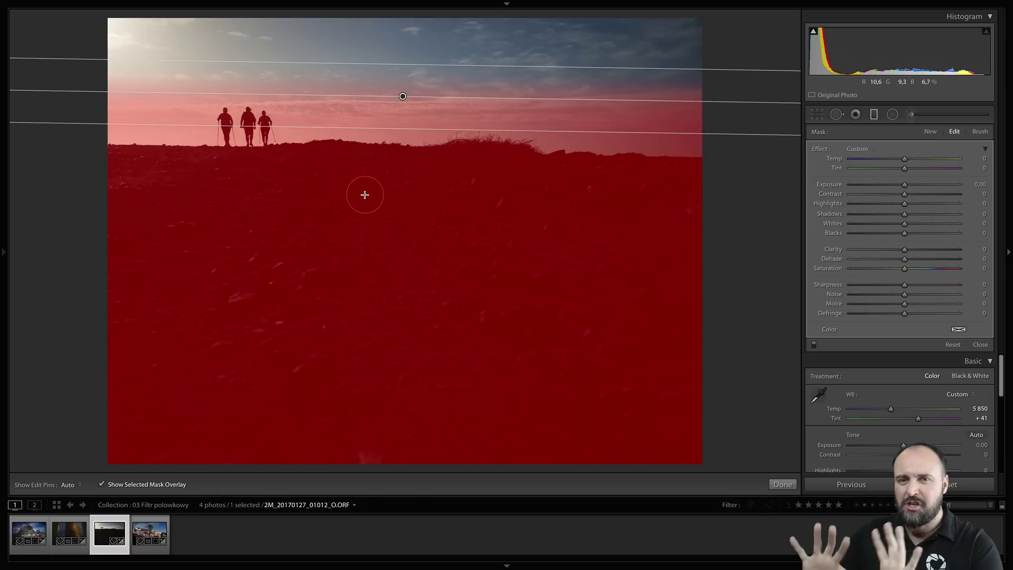
Step: Switch the filter's mask brush to Erase with Flow 90, Feather 28 and Size 12
{"action": "left_click", "coordinate": [954, 133]}
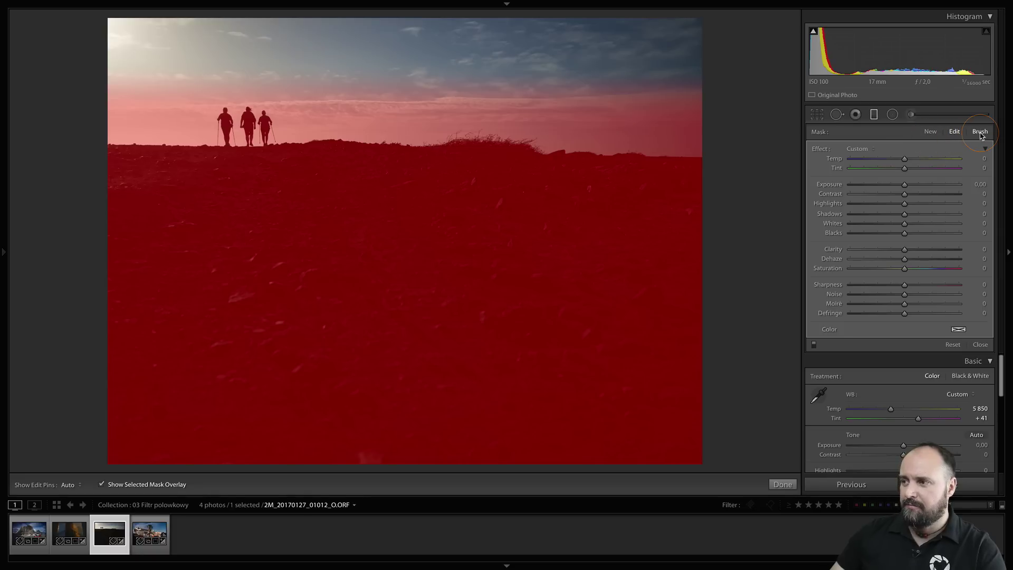
{"action": "left_click", "coordinate": [953, 346]}
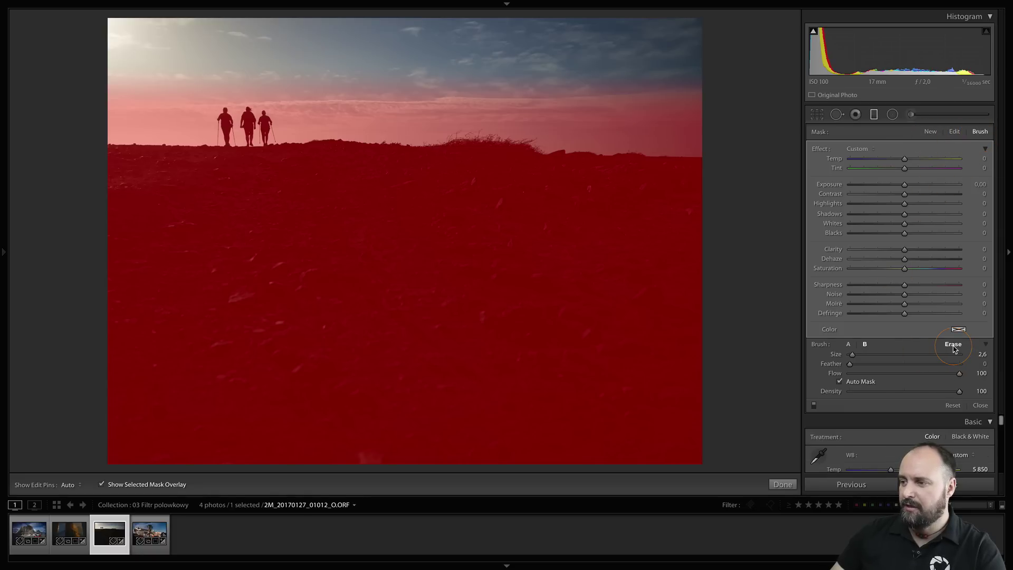
{"action": "left_click", "coordinate": [941, 378]}
{"action": "left_click_drag", "start_coordinate": [897, 377], "coordinate": [947, 376]}
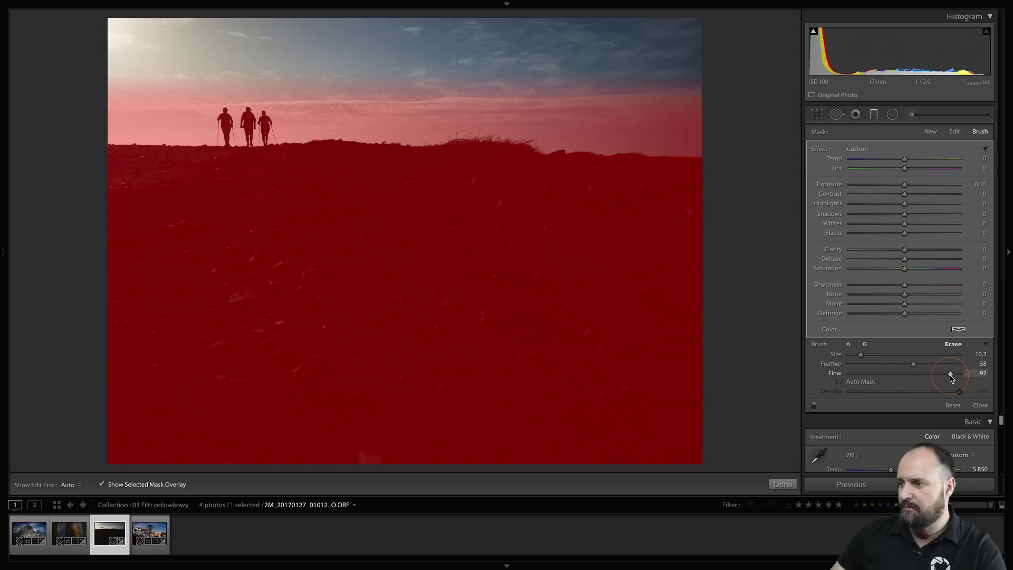
{"action": "left_click", "coordinate": [914, 365]}
{"action": "left_click_drag", "start_coordinate": [894, 368], "coordinate": [887, 368]}
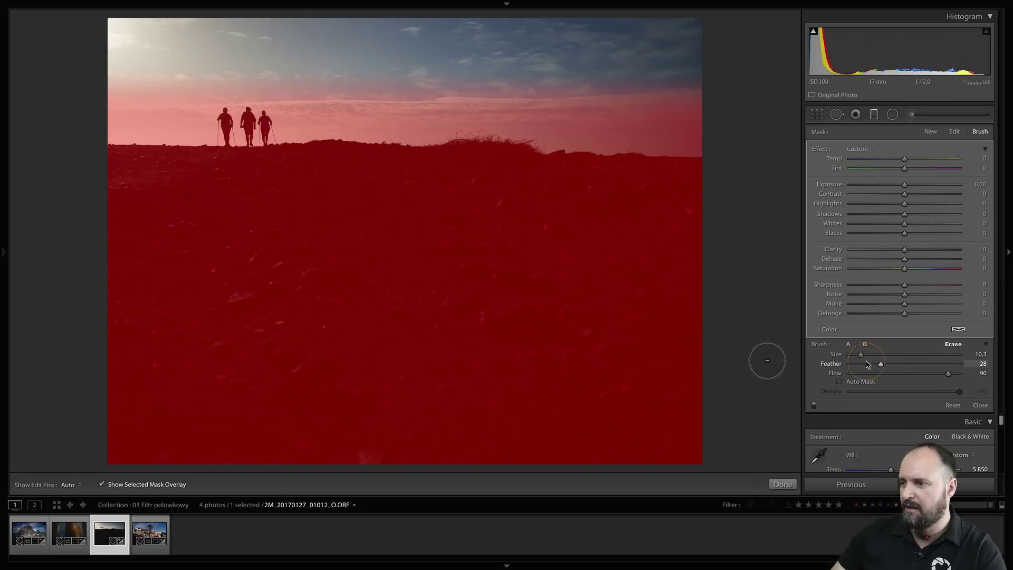
{"action": "left_click_drag", "start_coordinate": [861, 354], "coordinate": [880, 357]}
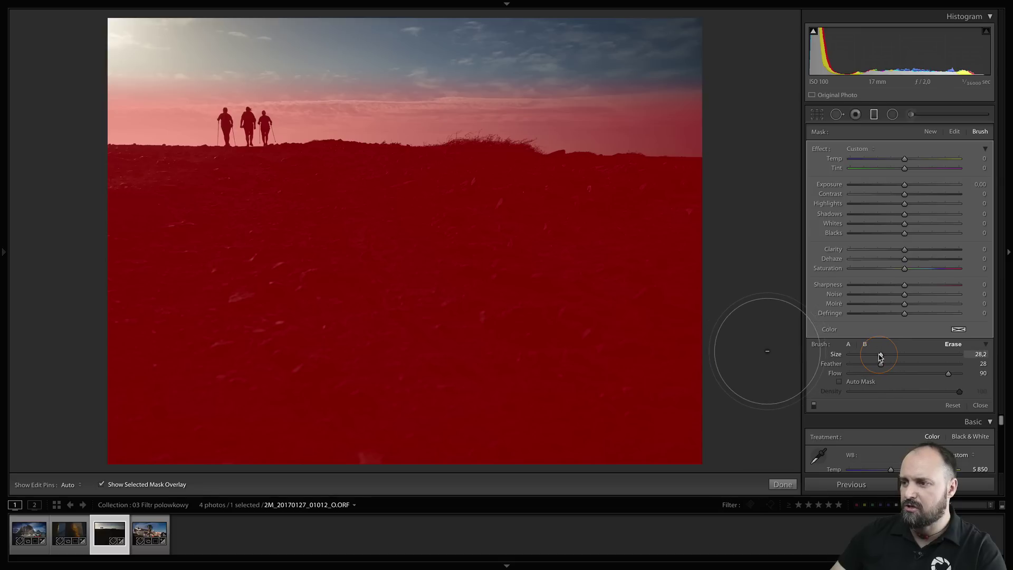
{"action": "left_click_drag", "start_coordinate": [881, 357], "coordinate": [878, 355]}
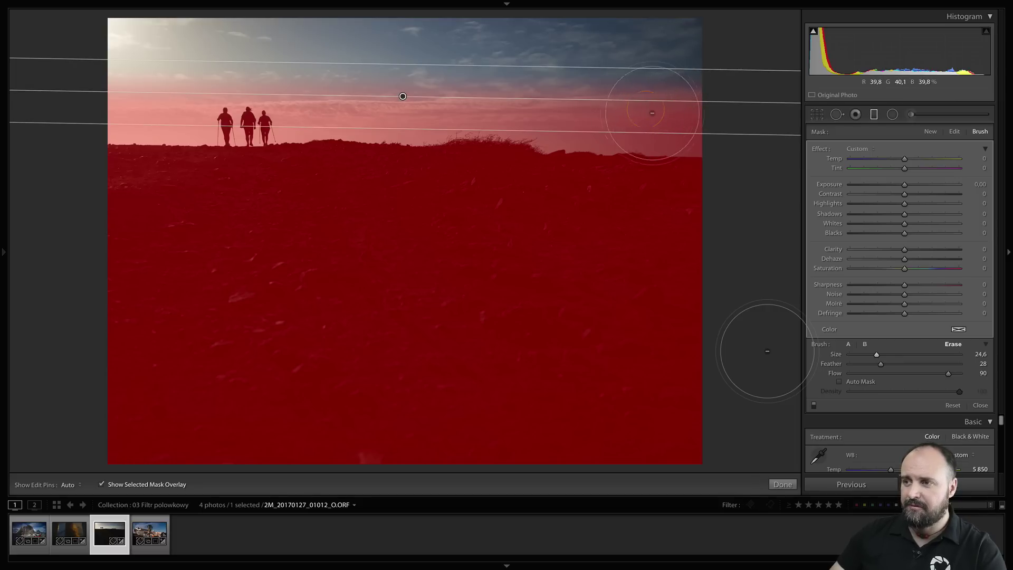
Step: Test-erase the mask from the right-hand sky and above the hilltop grass
{"action": "key", "text": "h"}
{"action": "left_click_drag", "start_coordinate": [669, 120], "coordinate": [518, 104]}
{"action": "key", "text": "h"}
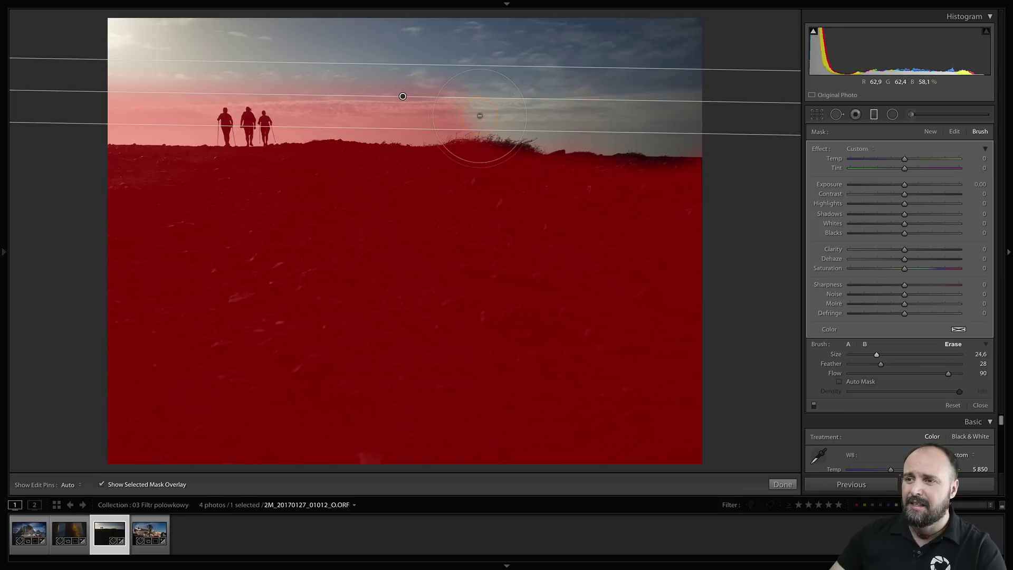
{"action": "left_click_drag", "start_coordinate": [858, 355], "coordinate": [856, 355]}
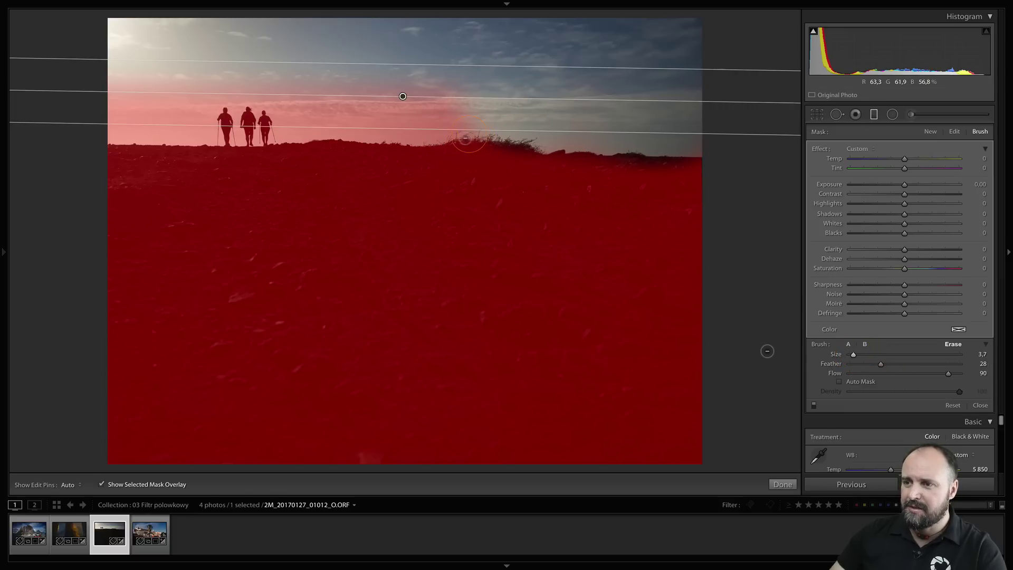
{"action": "left_click", "coordinate": [469, 134]}
{"action": "key", "text": "h"}
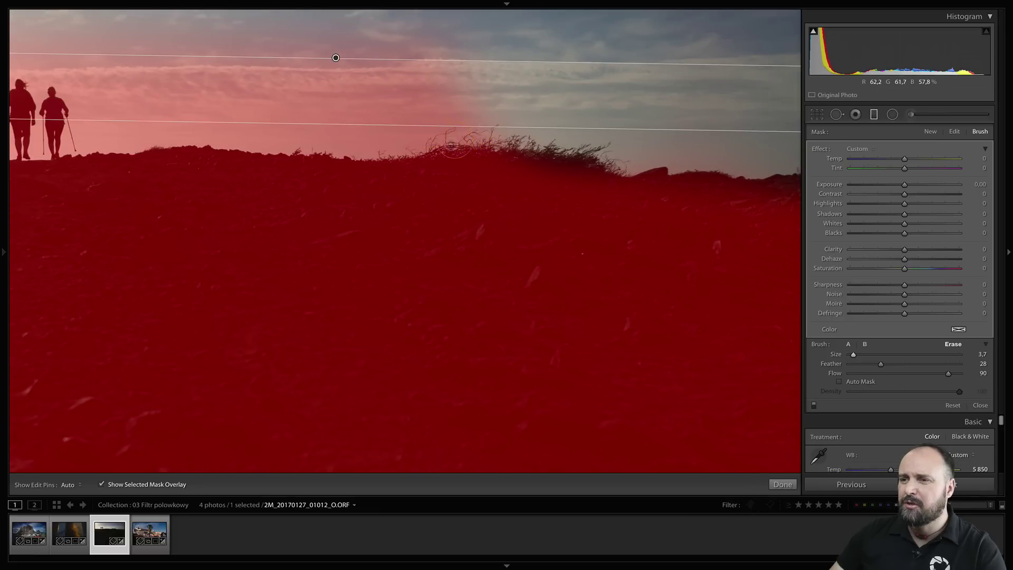
{"action": "left_click_drag", "start_coordinate": [464, 128], "coordinate": [490, 106]}
{"action": "key", "text": "bracketright"}
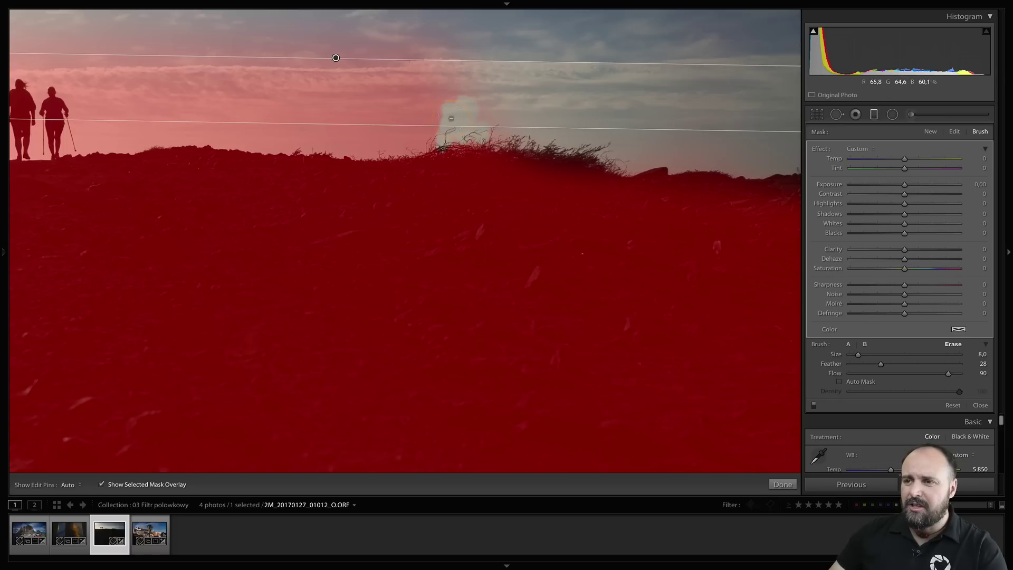
Step: Erase more sky mask above the ridge and horizon, then undo the last two strokes
{"action": "key", "text": "h"}
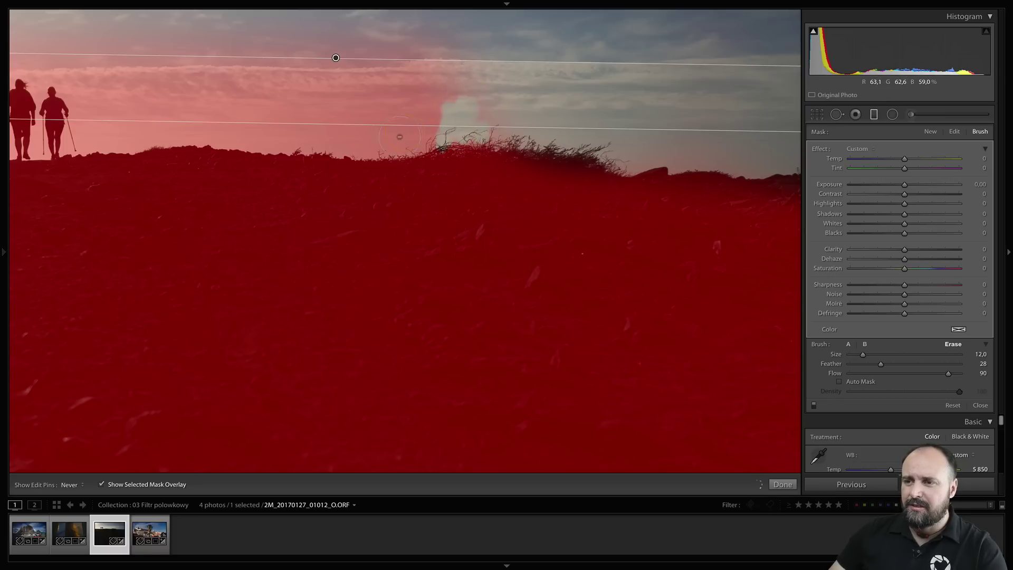
{"action": "left_click_drag", "start_coordinate": [399, 137], "coordinate": [448, 106]}
{"action": "mouse_move", "coordinate": [234, 134]}
{"action": "left_mouse_down"}
{"action": "mouse_move", "coordinate": [107, 148]}
{"action": "mouse_move", "coordinate": [121, 135]}
{"action": "left_mouse_up"}
{"action": "key", "text": "h"}
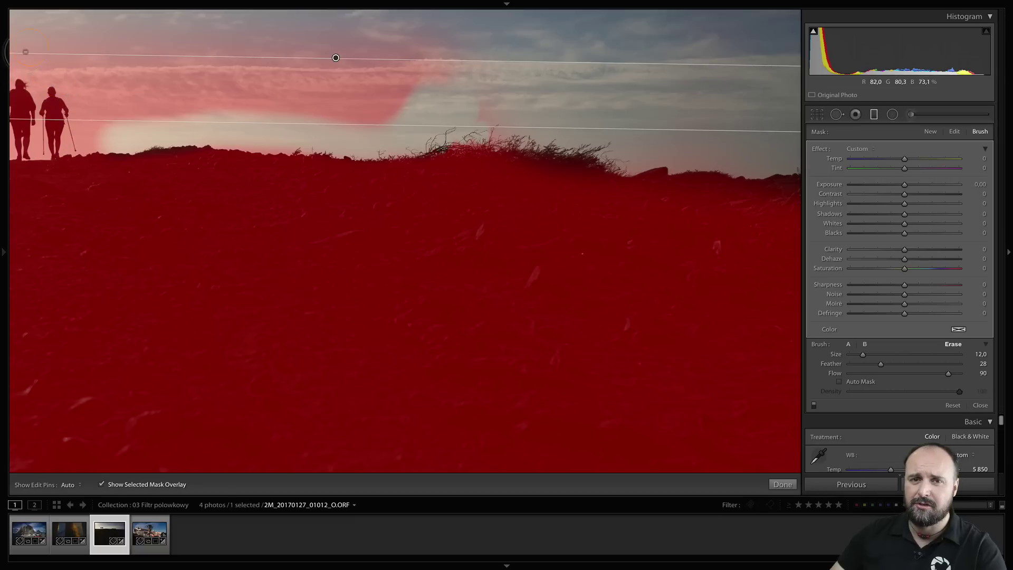
{"action": "left_click", "coordinate": [494, 138]}
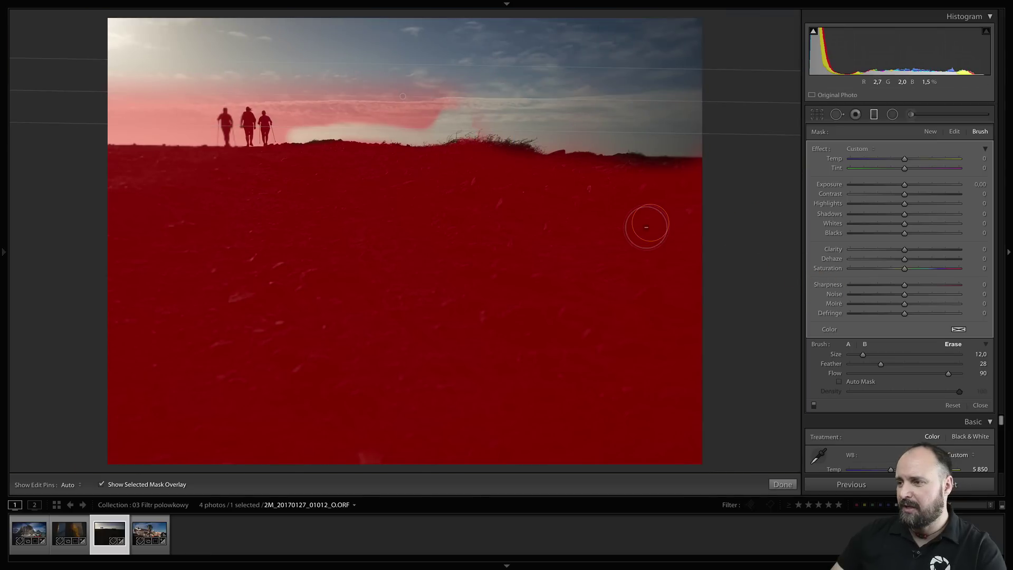
{"action": "key", "text": "ctrl+z"}
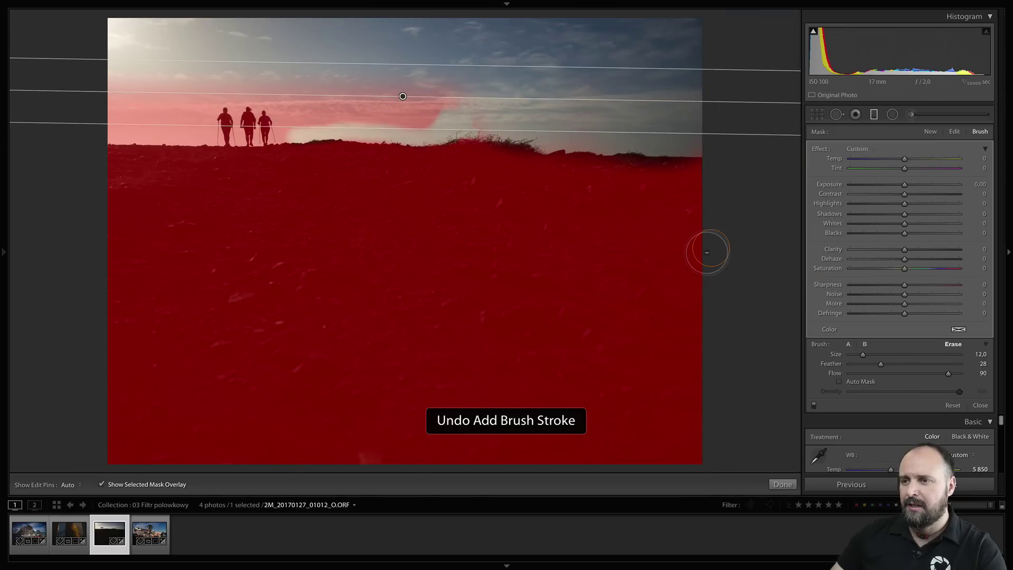
{"action": "key", "text": "ctrl+z"}
{"action": "key", "text": "ctrl+z"}
{"action": "key", "text": "ctrl+z"}
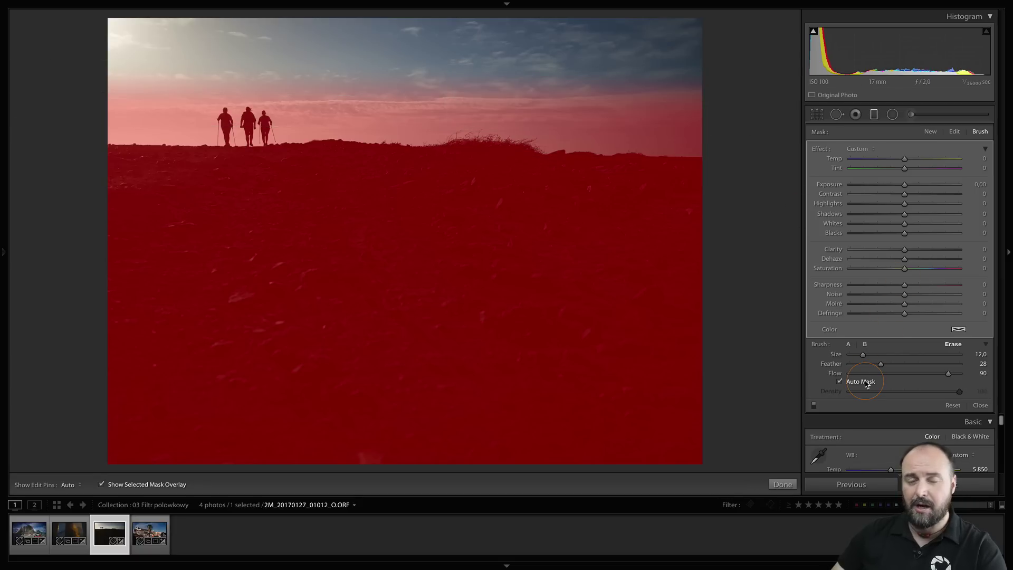
Step: Enlarge the erase brush to Size 22 and erase the sky mask from the right edge to the centre
{"action": "left_click_drag", "start_coordinate": [874, 354], "coordinate": [874, 357]}
{"action": "scroll", "coordinate": [768, 351], "scroll_direction": "up", "scroll_amount": 5}
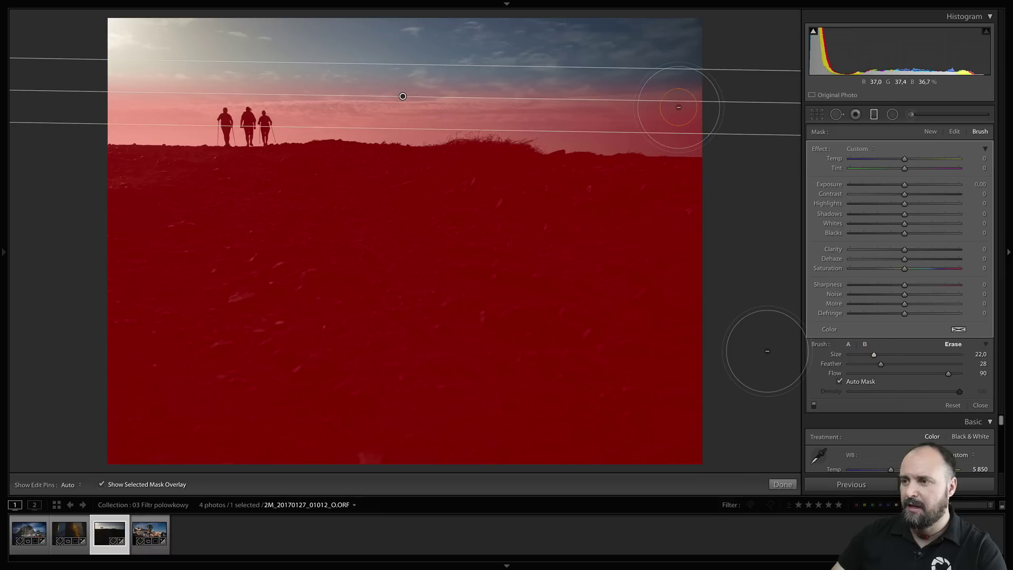
{"action": "key", "text": "h"}
{"action": "left_click_drag", "start_coordinate": [672, 116], "coordinate": [616, 116]}
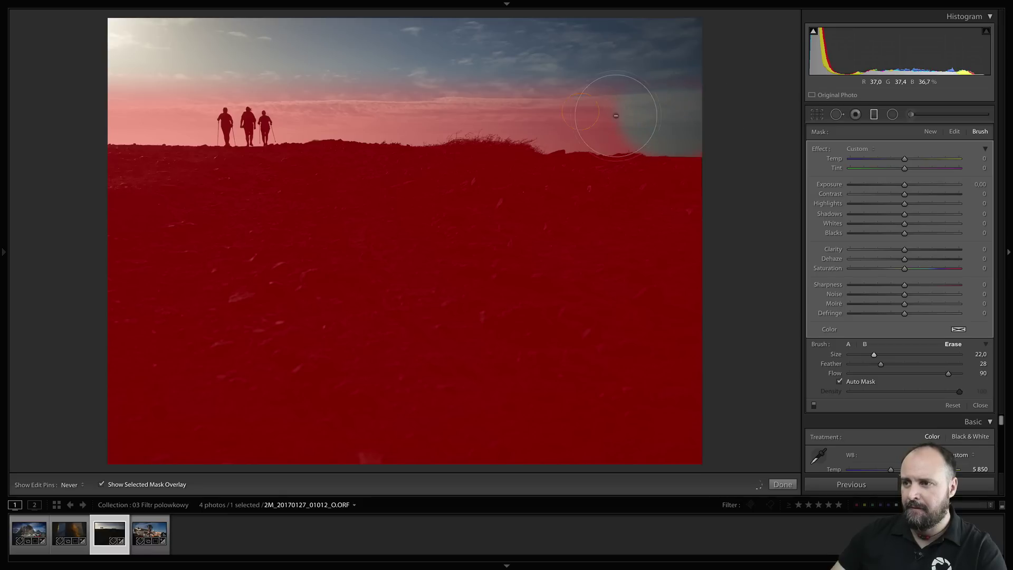
{"action": "left_click_drag", "start_coordinate": [616, 116], "coordinate": [579, 108]}
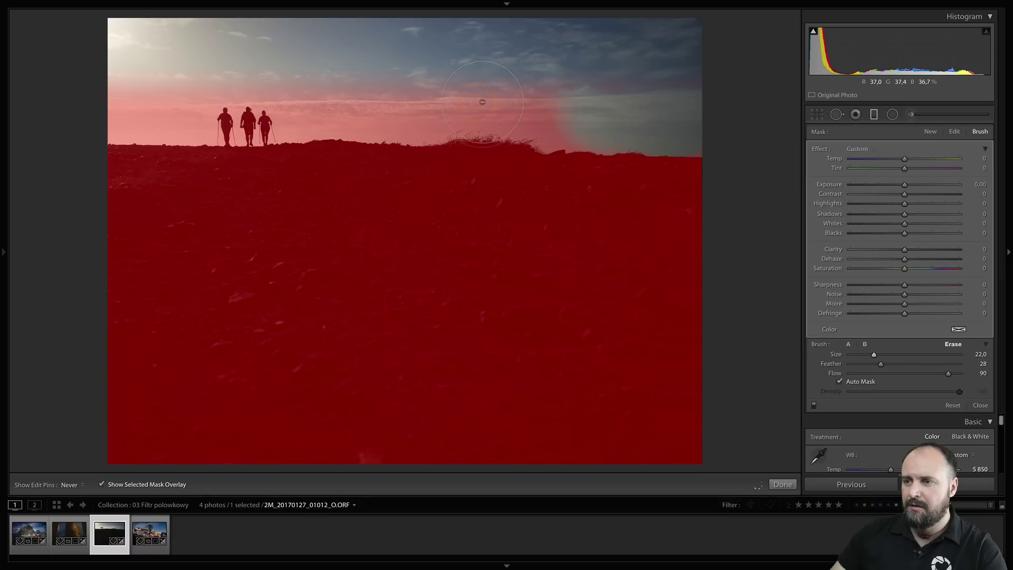
{"action": "left_click", "coordinate": [562, 99]}
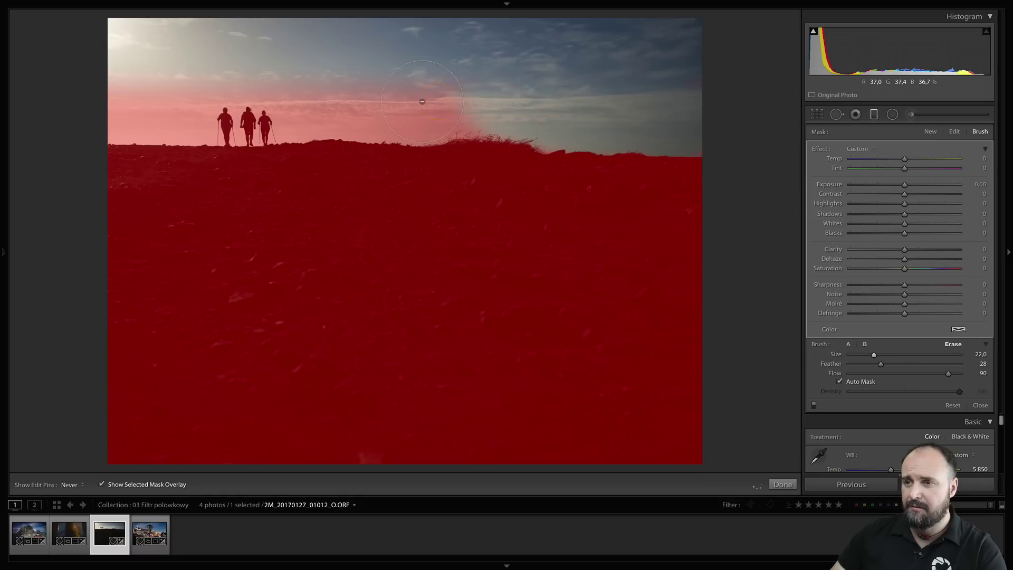
{"action": "left_click_drag", "start_coordinate": [422, 102], "coordinate": [441, 94]}
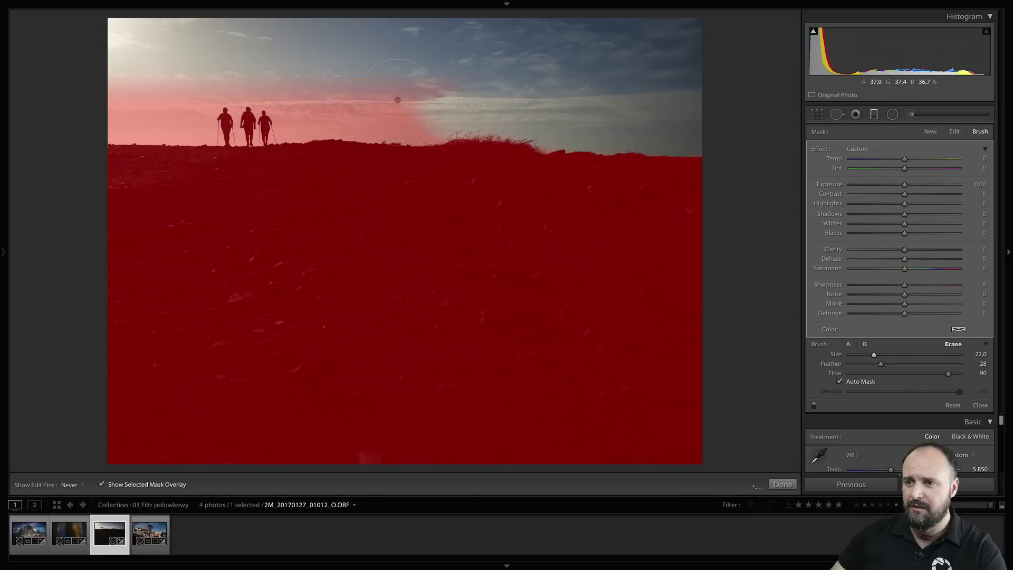
{"action": "mouse_move", "coordinate": [335, 96]}
{"action": "left_mouse_down"}
{"action": "mouse_move", "coordinate": [348, 101]}
{"action": "mouse_move", "coordinate": [328, 95]}
{"action": "left_mouse_up"}
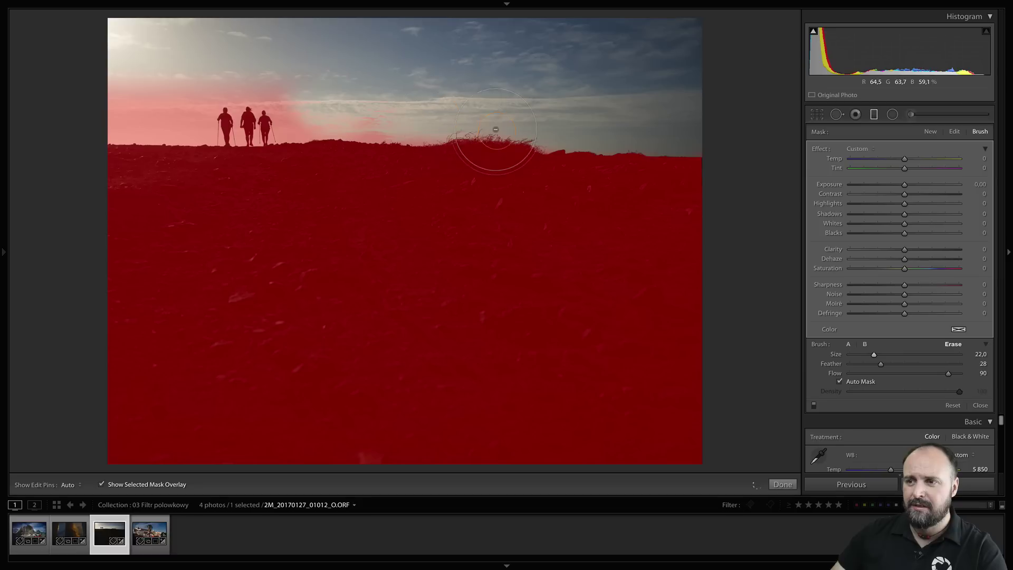
{"action": "key", "text": "h"}
Step: Erase the remaining mask along the ridge and around the hikers
{"action": "mouse_move", "coordinate": [528, 139]}
{"action": "left_mouse_down"}
{"action": "mouse_move", "coordinate": [475, 153]}
{"action": "mouse_move", "coordinate": [550, 154]}
{"action": "mouse_move", "coordinate": [508, 154]}
{"action": "mouse_move", "coordinate": [458, 123]}
{"action": "left_mouse_up"}
{"action": "key", "text": "h"}
{"action": "left_click_drag", "start_coordinate": [366, 110], "coordinate": [319, 98]}
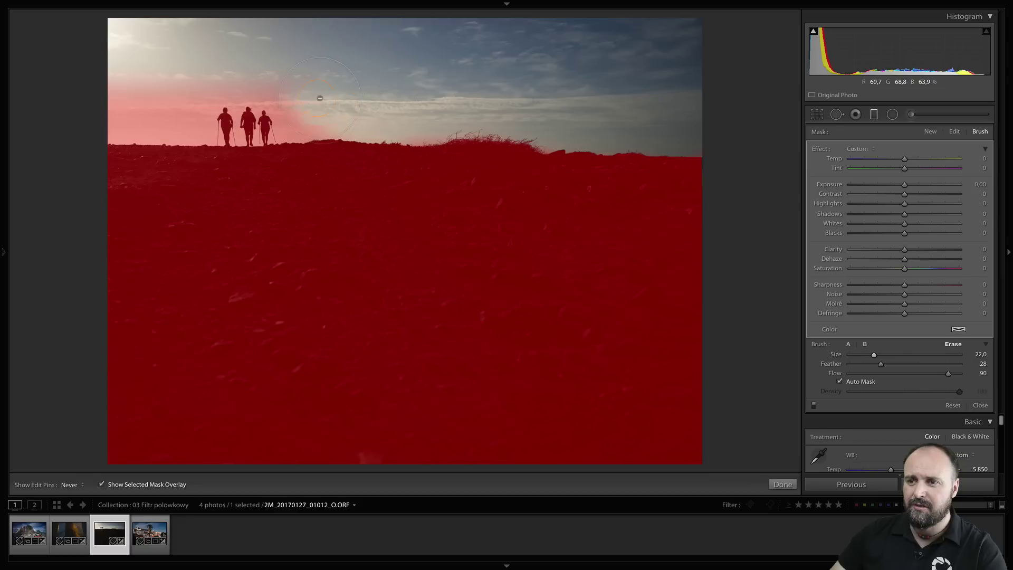
{"action": "left_click_drag", "start_coordinate": [296, 110], "coordinate": [312, 114]}
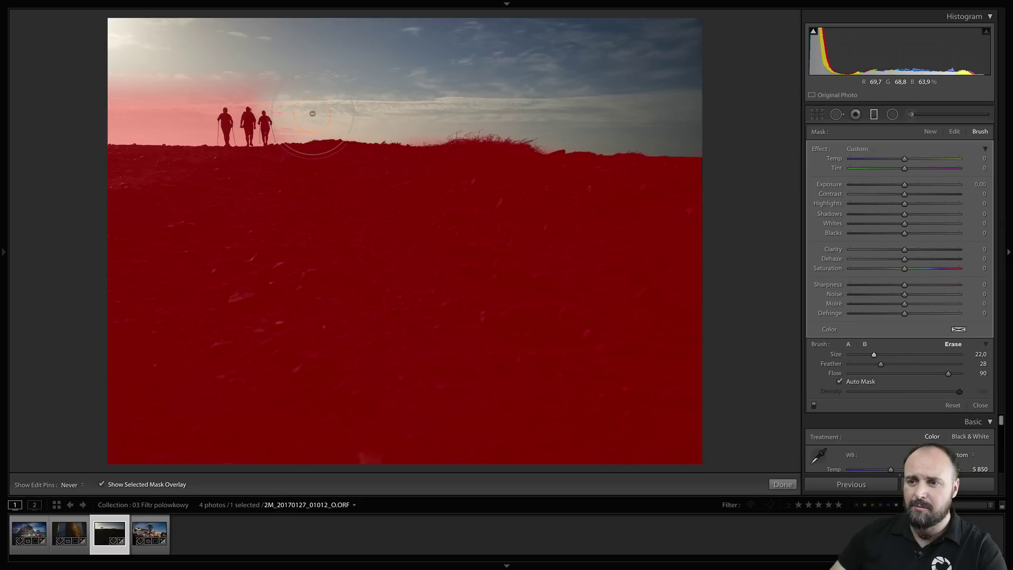
{"action": "mouse_move", "coordinate": [205, 82]}
{"action": "left_mouse_down"}
{"action": "mouse_move", "coordinate": [158, 109]}
{"action": "mouse_move", "coordinate": [113, 101]}
{"action": "mouse_move", "coordinate": [170, 101]}
{"action": "left_mouse_up"}
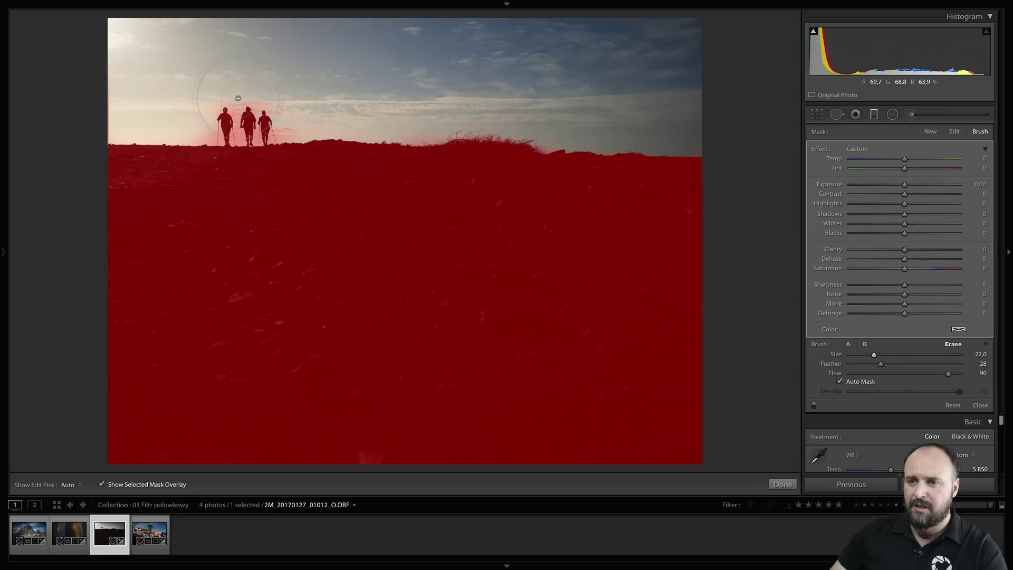
{"action": "left_click_drag", "start_coordinate": [250, 110], "coordinate": [291, 106]}
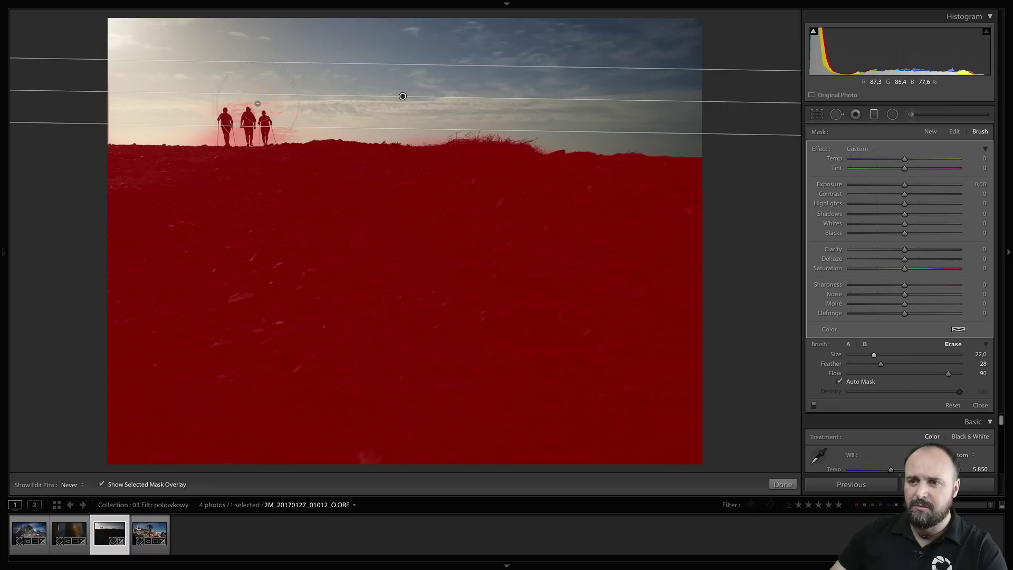
{"action": "left_click_drag", "start_coordinate": [284, 113], "coordinate": [284, 110]}
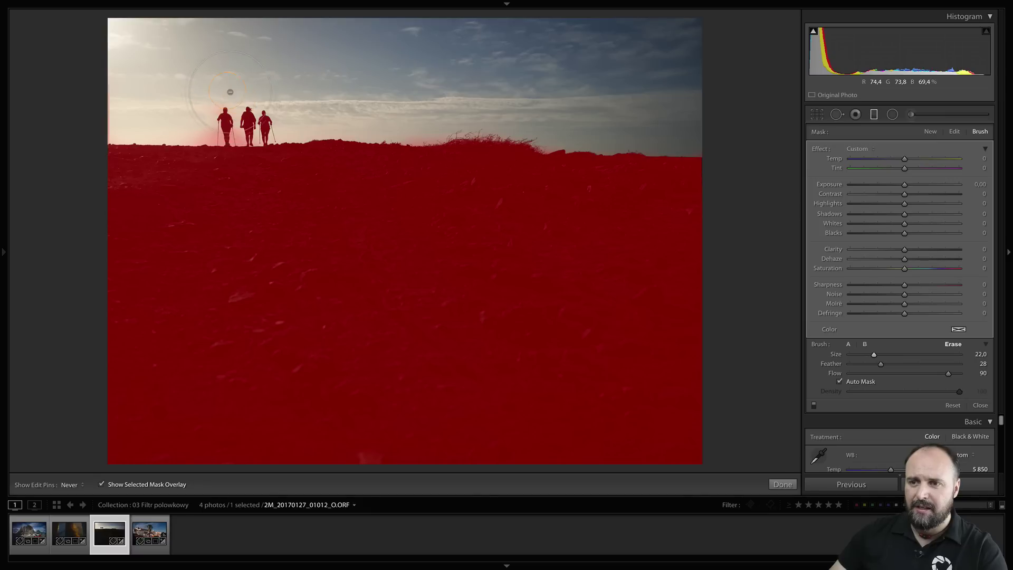
{"action": "left_click_drag", "start_coordinate": [210, 120], "coordinate": [211, 122]}
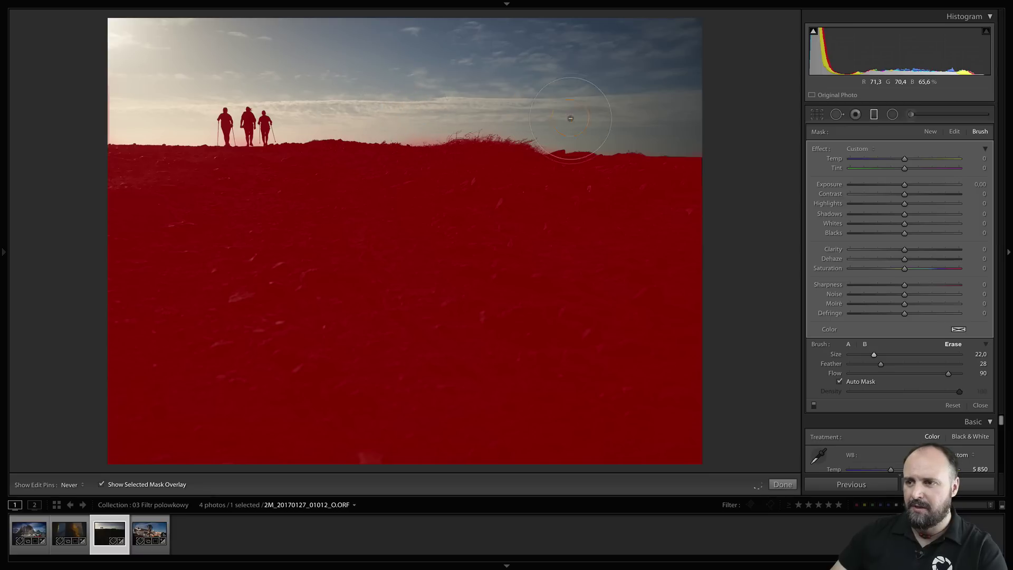
{"action": "key", "text": "h"}
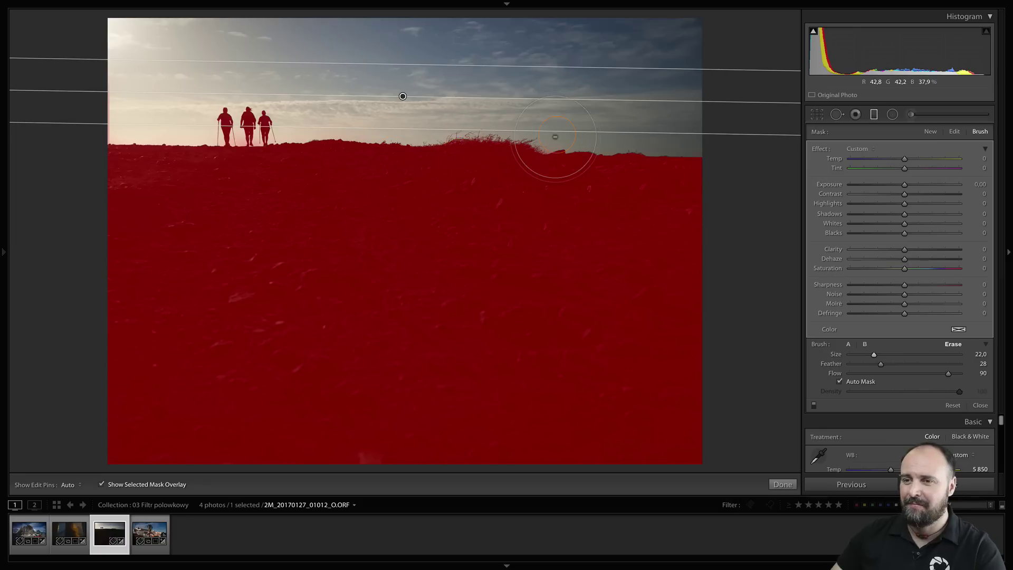
Step: Hide the overlay, adjust the filter's Shadows and Exposure, then switch to the Lisbon rooftops photo
{"action": "key", "text": "o"}
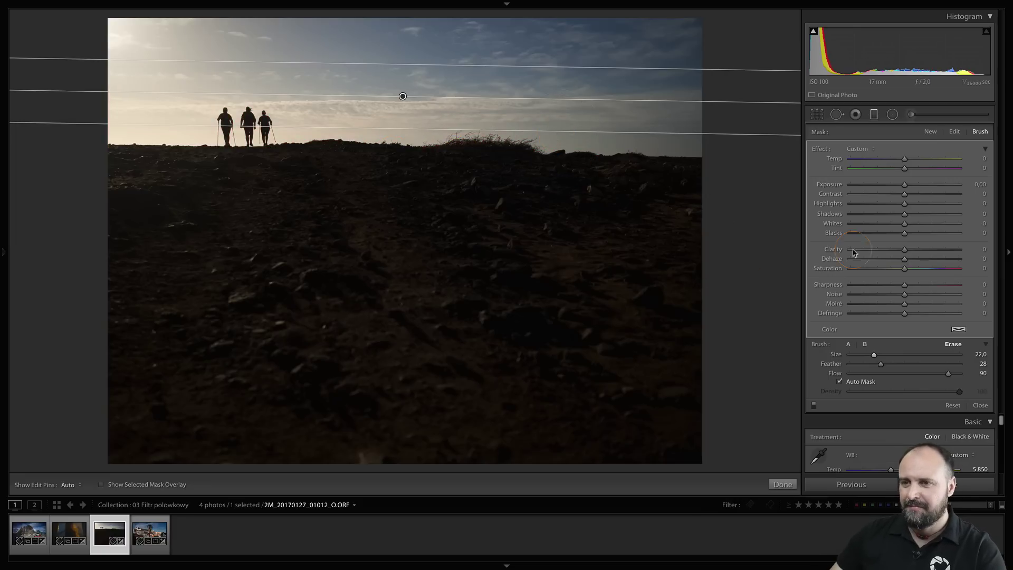
{"action": "left_click_drag", "start_coordinate": [918, 216], "coordinate": [935, 218]}
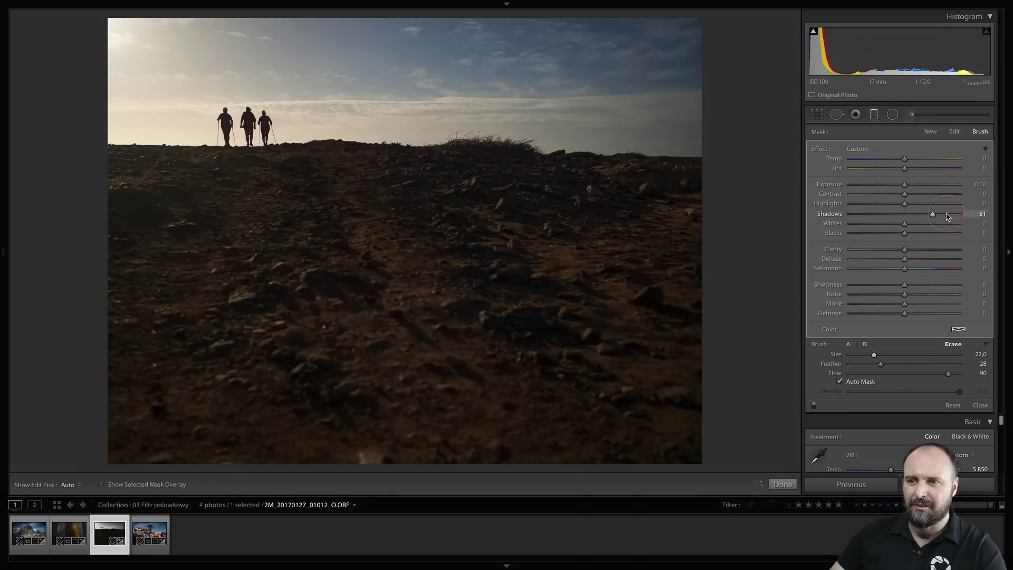
{"action": "left_click", "coordinate": [927, 218]}
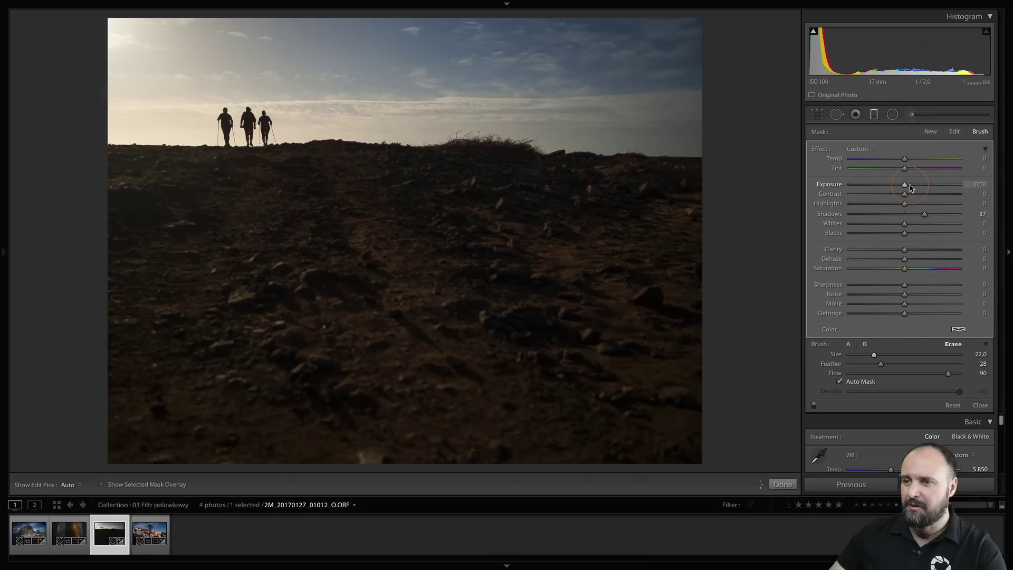
{"action": "left_click_drag", "start_coordinate": [911, 187], "coordinate": [910, 185]}
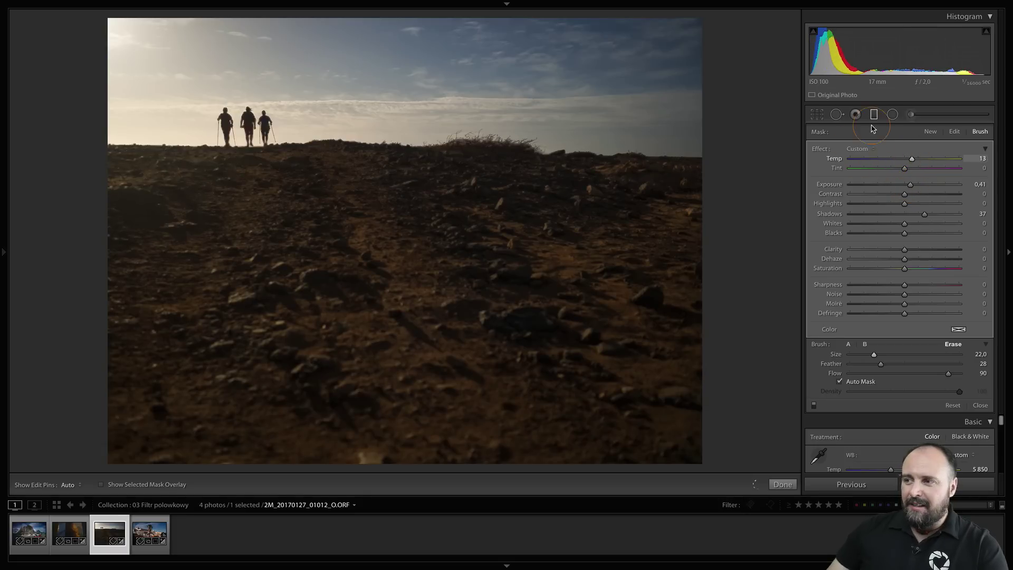
{"action": "mouse_move", "coordinate": [404, 238]}
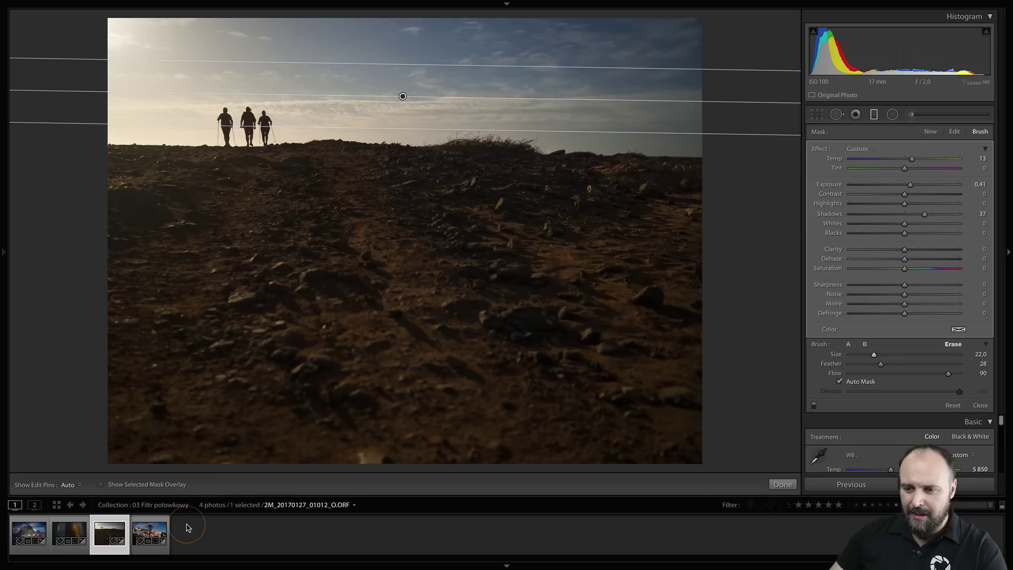
{"action": "left_click", "coordinate": [164, 529]}
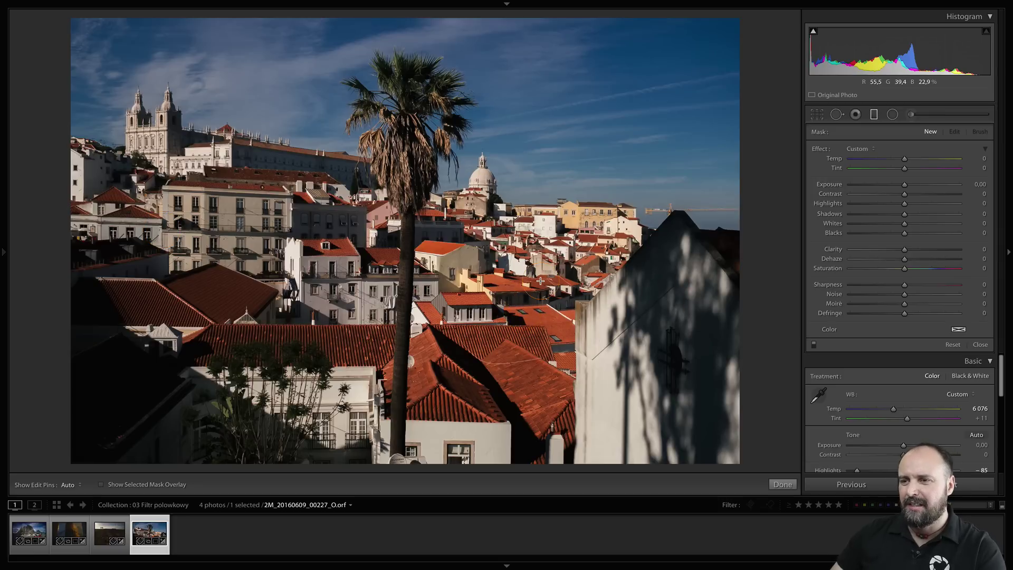
Step: Draw a graduated filter down from the Lisbon photo's sky and show its mask in red
{"action": "left_click", "coordinate": [885, 113]}
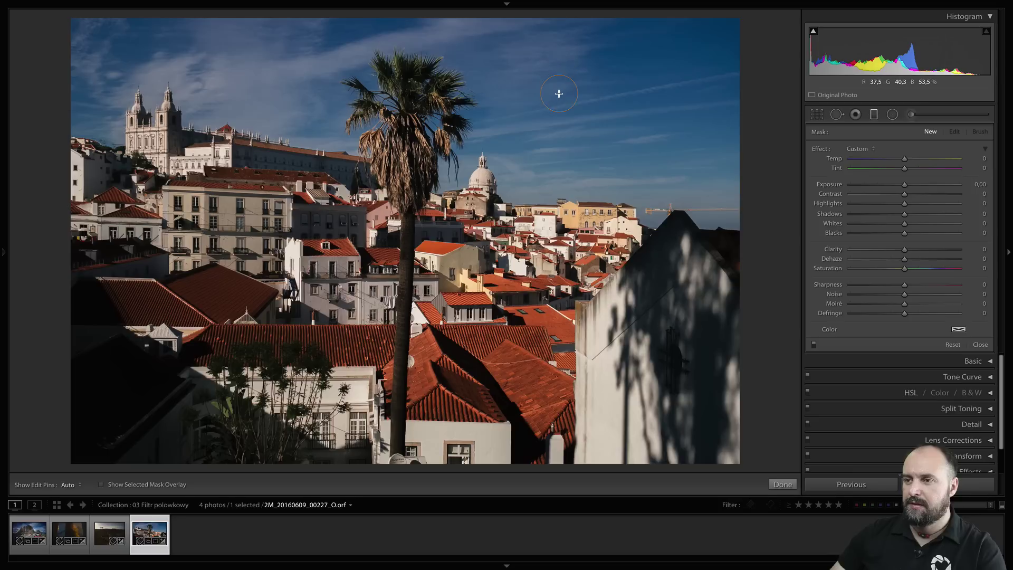
{"action": "left_click_drag", "start_coordinate": [572, 39], "coordinate": [557, 101]}
{"action": "key", "text": "o"}
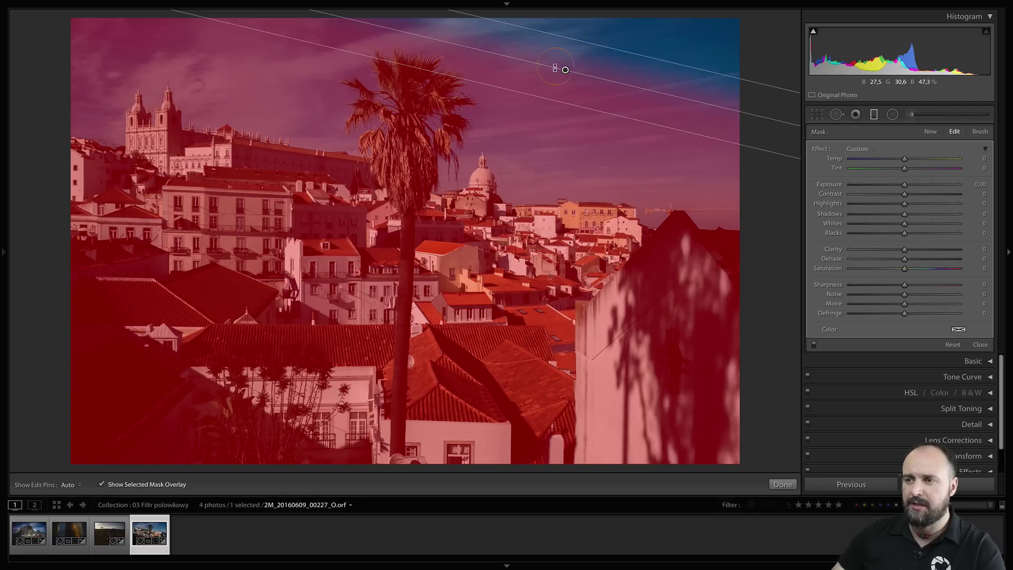
Step: Switch to the Erase brush and erase the filter from the upper-right sky beside the dome
{"action": "left_click", "coordinate": [979, 132]}
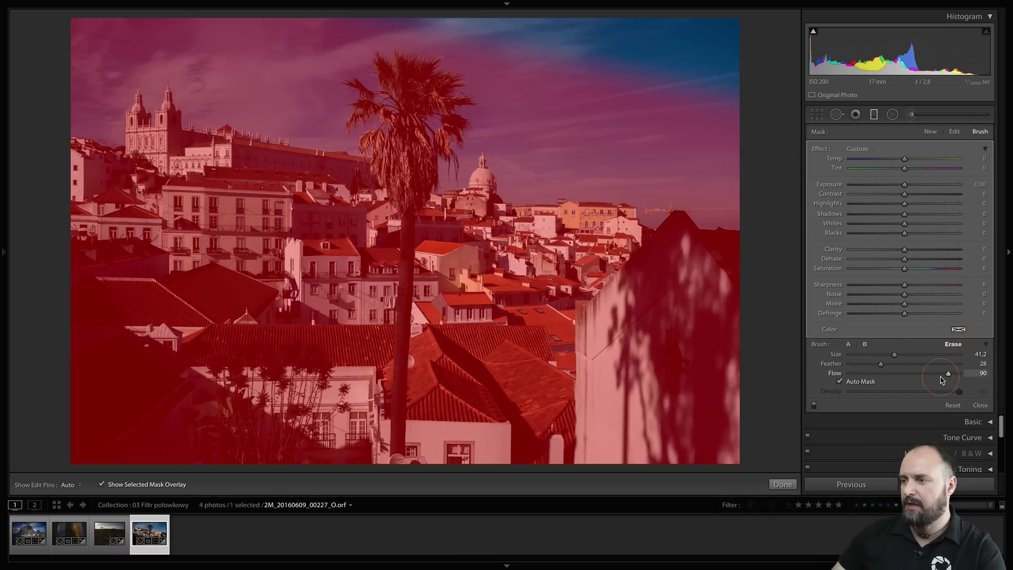
{"action": "scroll", "coordinate": [656, 125], "scroll_direction": "down", "scroll_amount": 3}
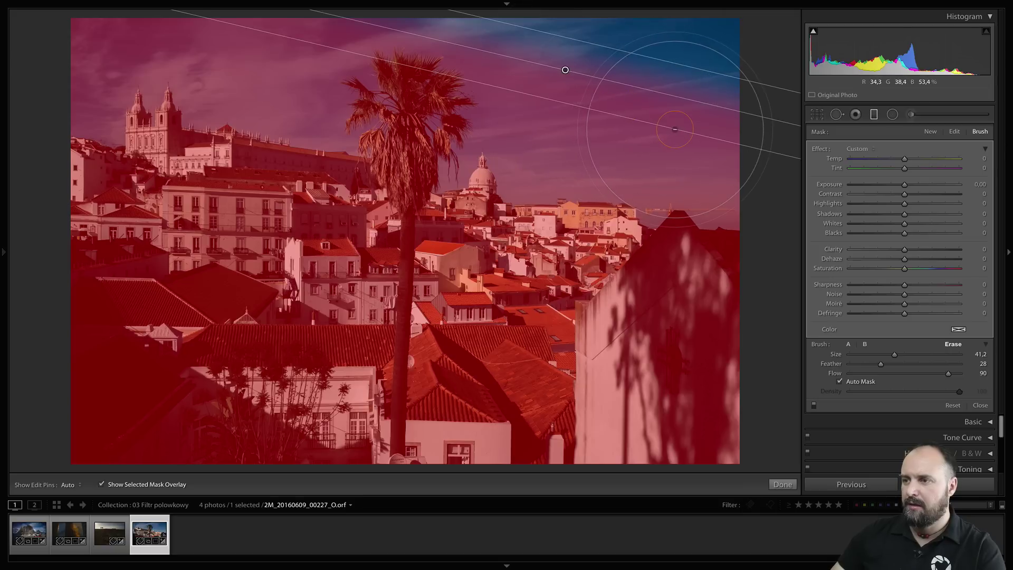
{"action": "key", "text": "h"}
{"action": "scroll", "coordinate": [666, 113], "scroll_direction": "down", "scroll_amount": 1}
{"action": "left_click_drag", "start_coordinate": [712, 169], "coordinate": [672, 154]}
{"action": "left_click_drag", "start_coordinate": [734, 153], "coordinate": [741, 135]}
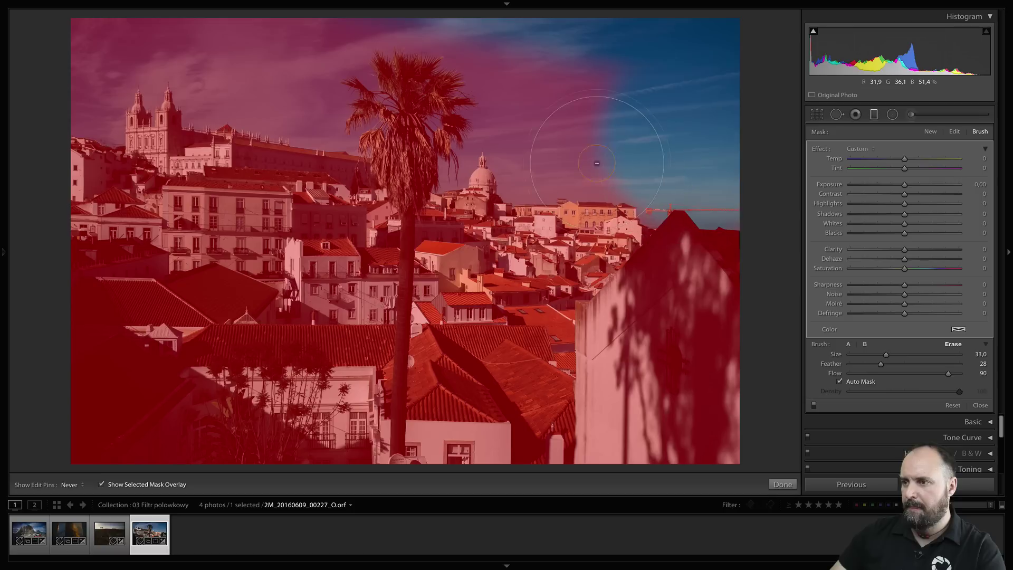
{"action": "mouse_move", "coordinate": [524, 181]}
{"action": "left_mouse_down"}
{"action": "mouse_move", "coordinate": [528, 72]}
{"action": "mouse_move", "coordinate": [494, 142]}
{"action": "mouse_move", "coordinate": [475, 136]}
{"action": "left_mouse_up"}
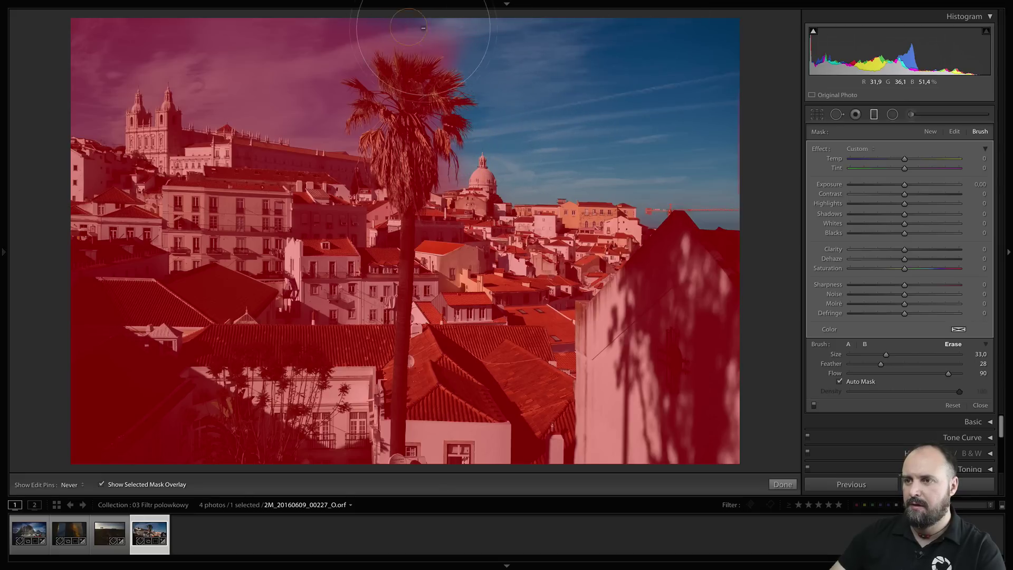
Step: Erase the filter from the sky around the palm, top-left and church towers, then hide the overlay
{"action": "left_click_drag", "start_coordinate": [357, 35], "coordinate": [338, 44]}
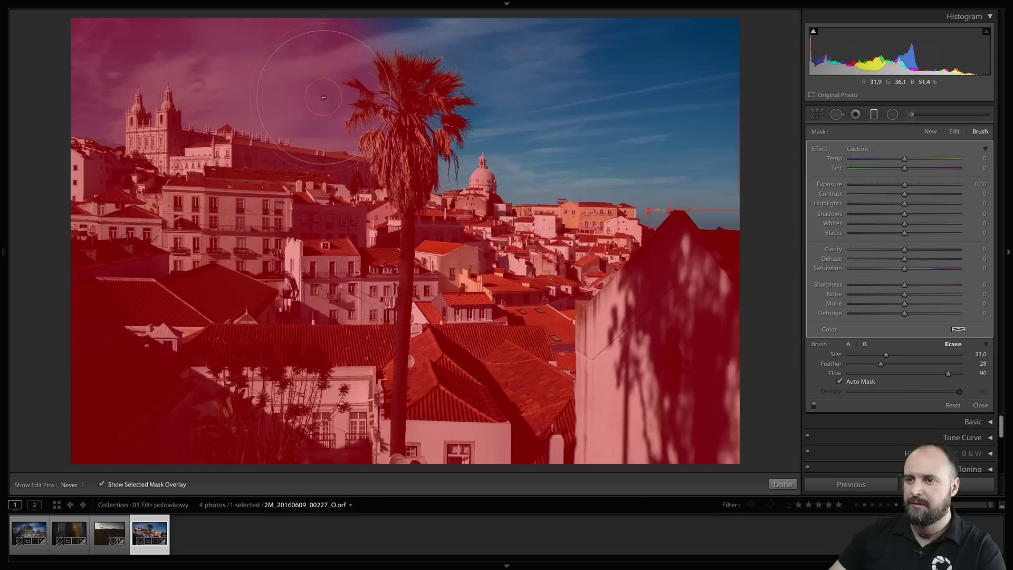
{"action": "left_click_drag", "start_coordinate": [331, 115], "coordinate": [333, 138]}
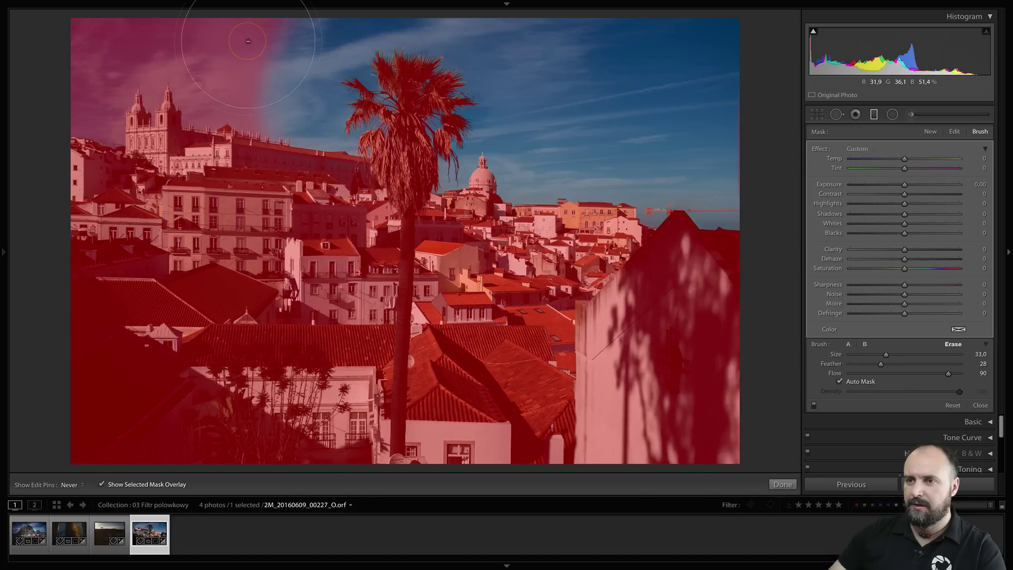
{"action": "mouse_move", "coordinate": [132, 32]}
{"action": "left_mouse_down"}
{"action": "mouse_move", "coordinate": [96, 104]}
{"action": "mouse_move", "coordinate": [249, 111]}
{"action": "left_mouse_up"}
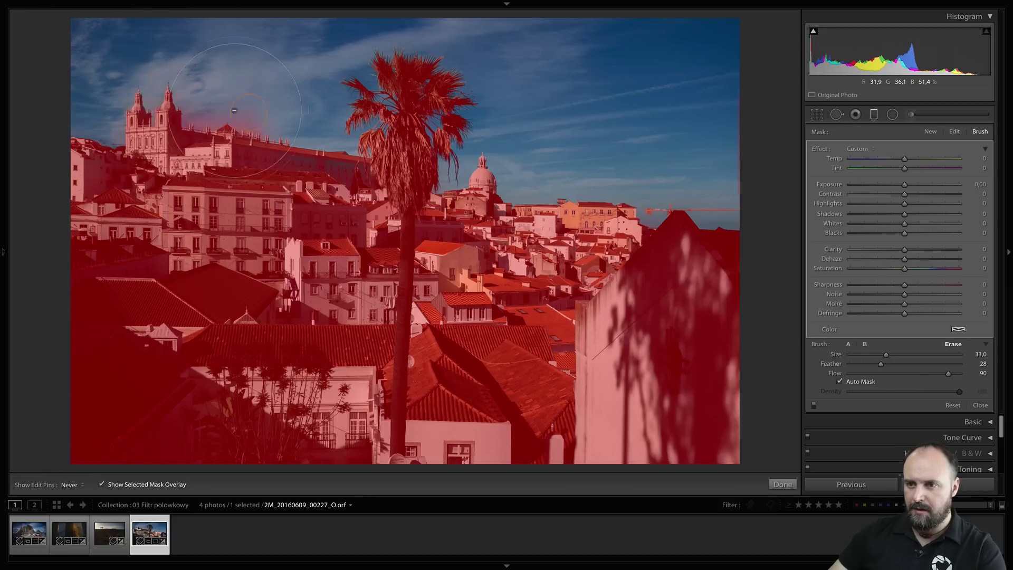
{"action": "left_click_drag", "start_coordinate": [249, 111], "coordinate": [244, 99]}
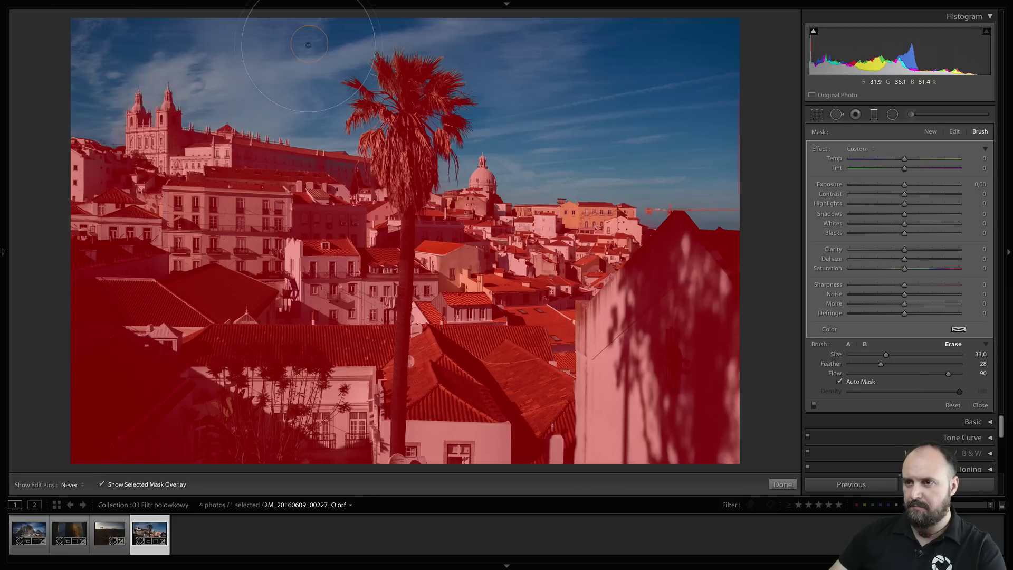
{"action": "key", "text": "h"}
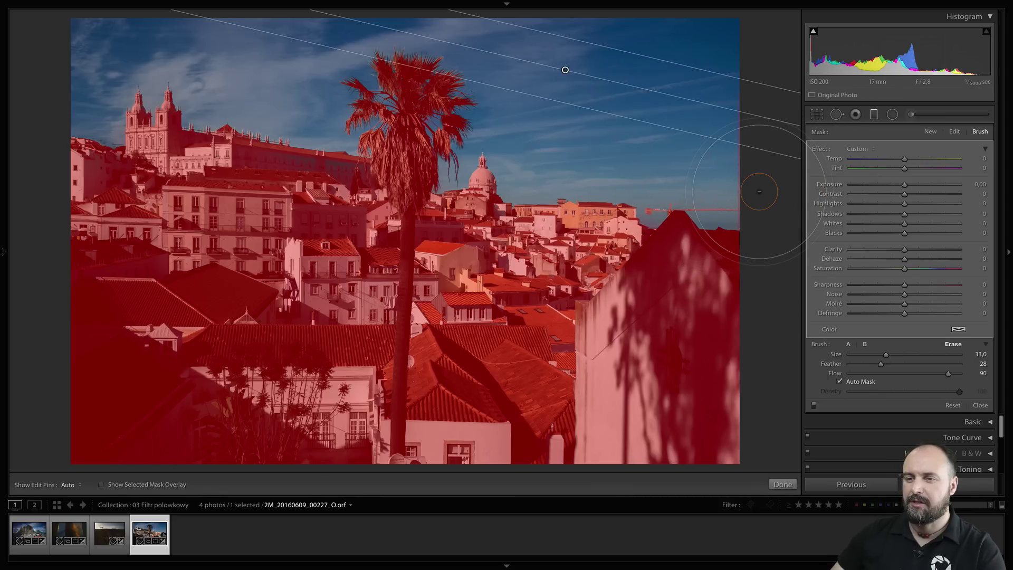
{"action": "key", "text": "o"}
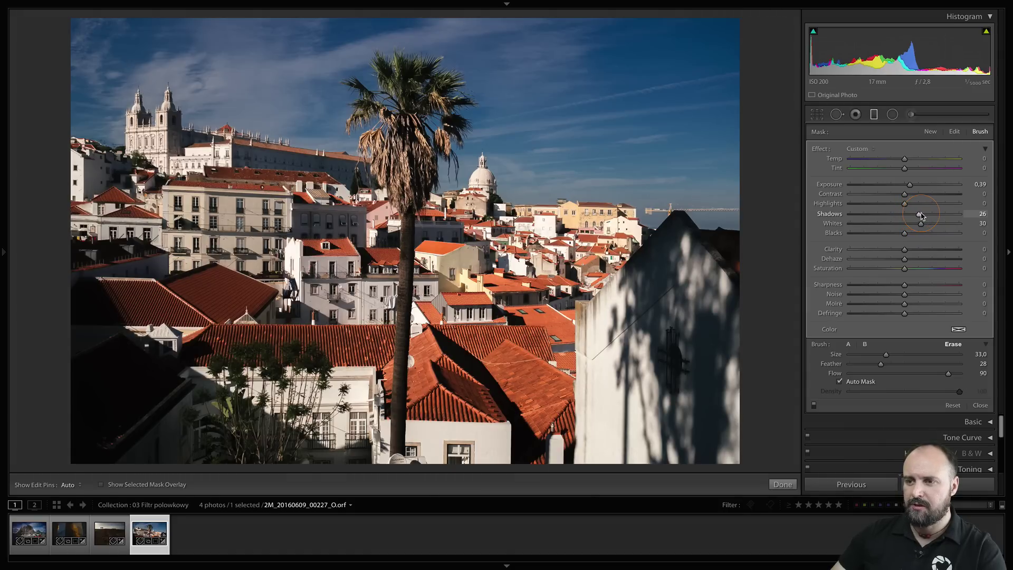
Step: Raise the Lisbon filter's Exposure to 0.66 and warm its Temp to 19
{"action": "left_click_drag", "start_coordinate": [909, 187], "coordinate": [912, 187]}
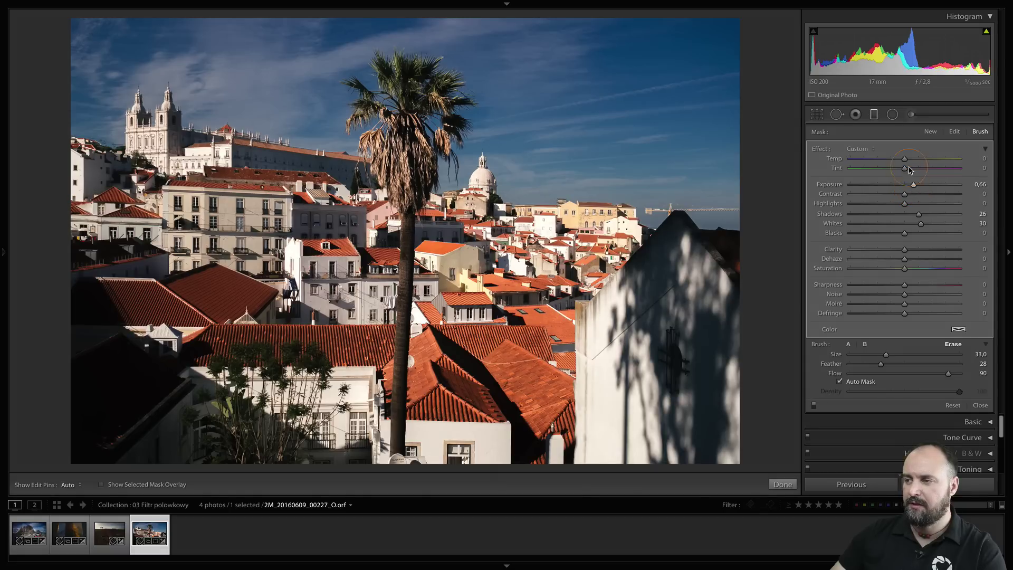
{"action": "left_click", "coordinate": [915, 159]}
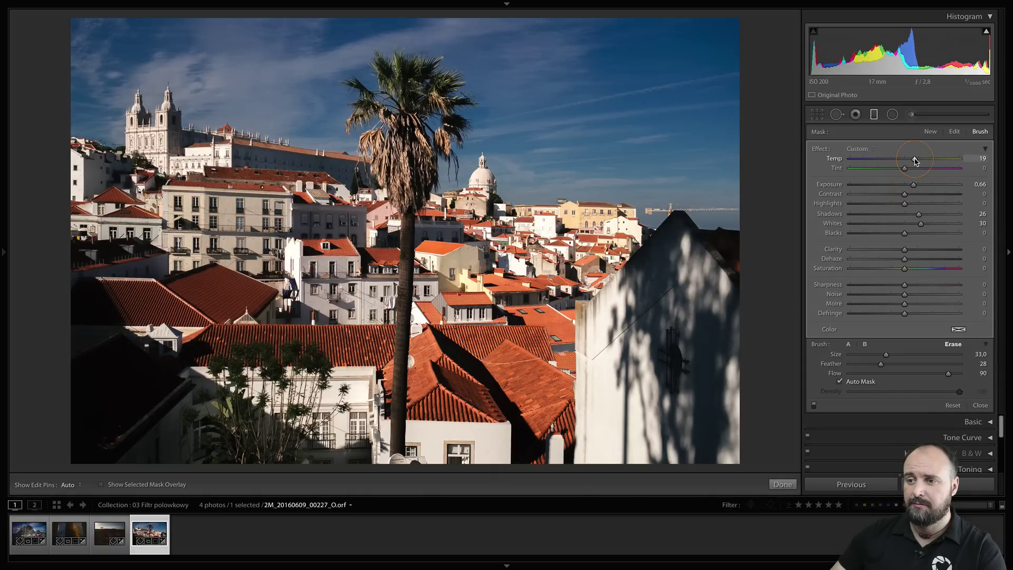
{"action": "left_click_drag", "start_coordinate": [916, 161], "coordinate": [919, 161]}
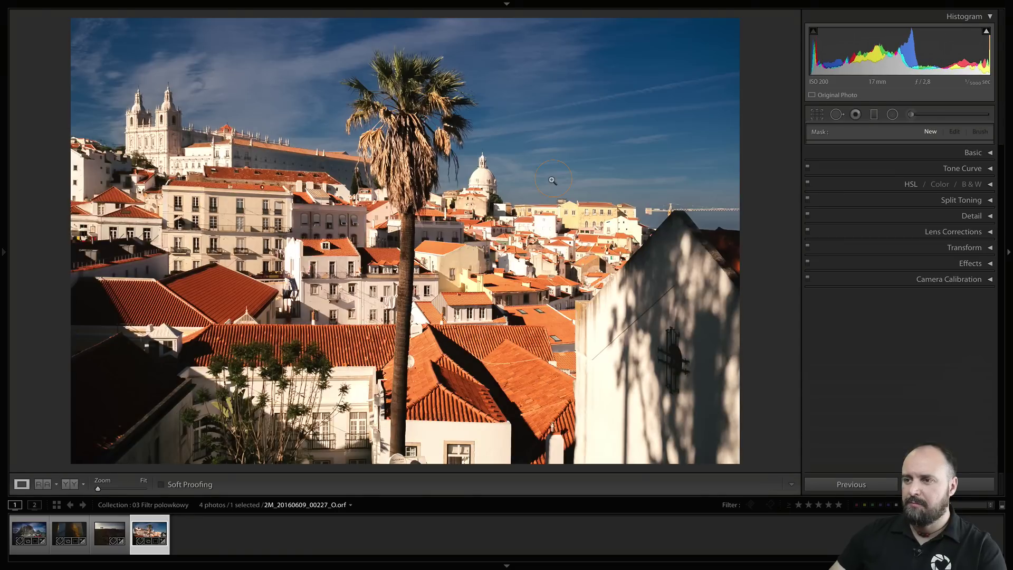
Step: Close the filter tool and inspect the Lisbon rooftops at 1:1 before zooming back out
{"action": "key", "text": "k"}
{"action": "left_click", "coordinate": [544, 181]}
{"action": "left_click_drag", "start_coordinate": [479, 192], "coordinate": [329, 235]}
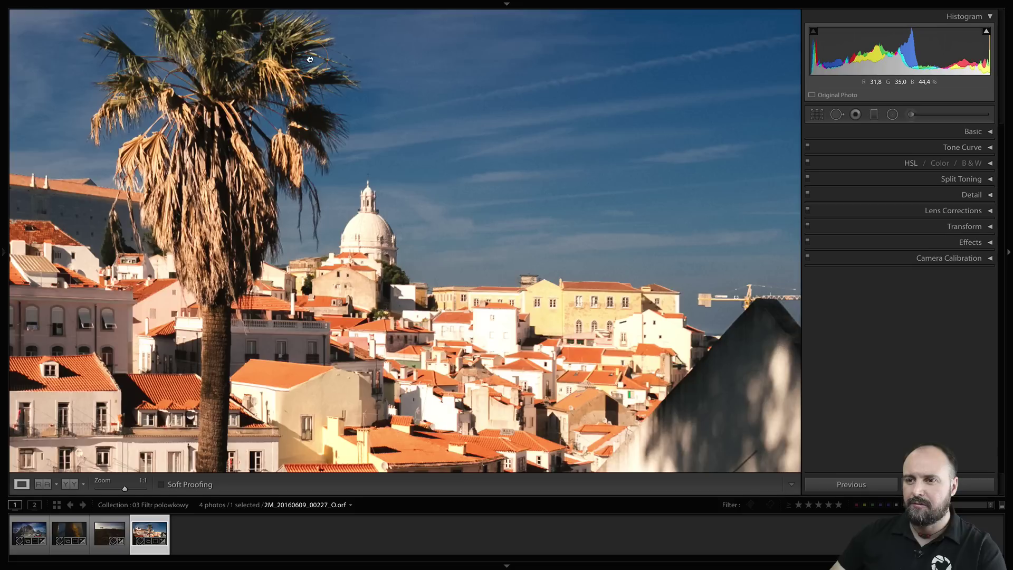
{"action": "left_click", "coordinate": [429, 241]}
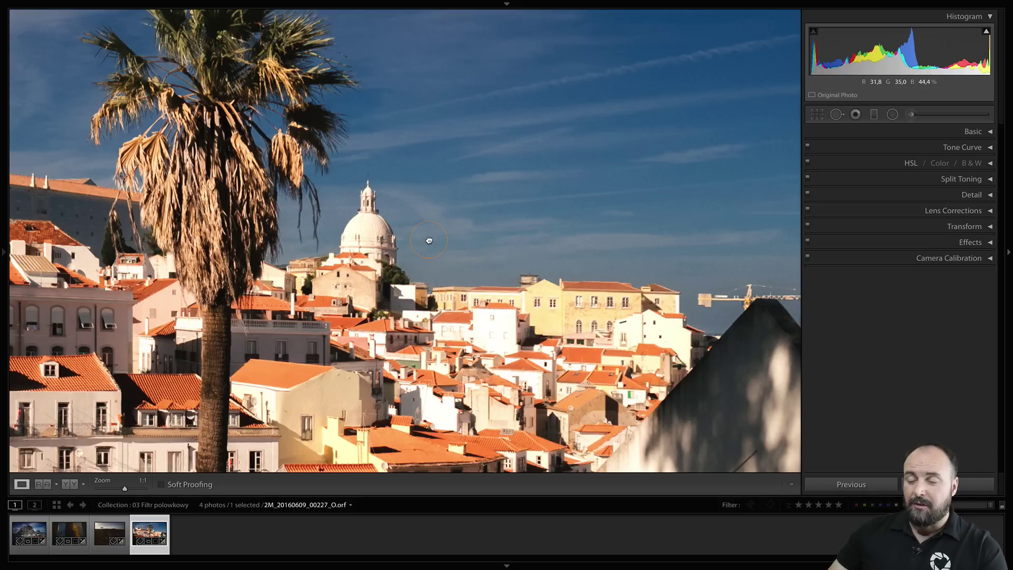
Step: Select all four photos in the grid and compare them in Survey view with Lights Out
{"action": "key", "text": "g"}
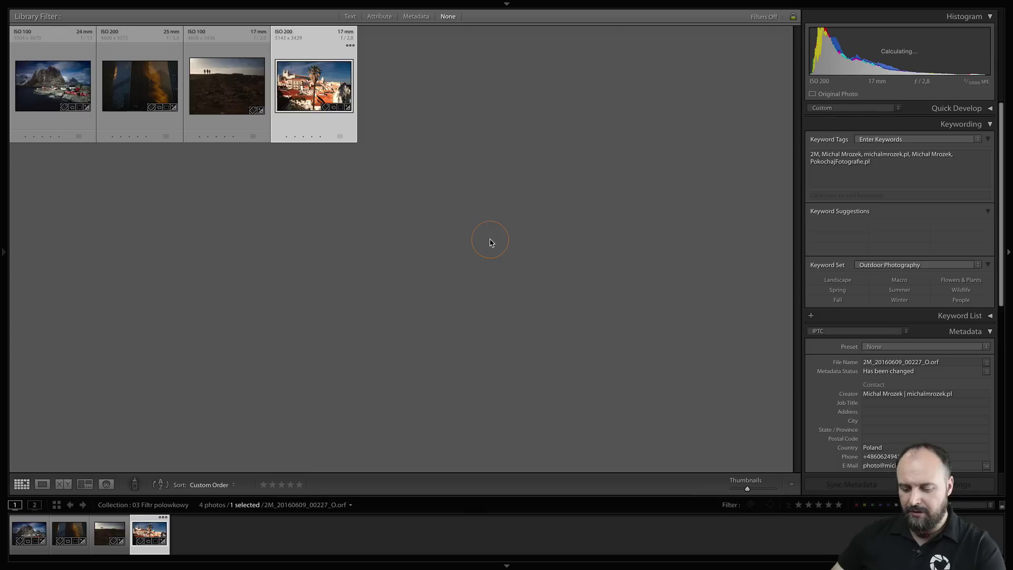
{"action": "key", "text": "ctrl+a"}
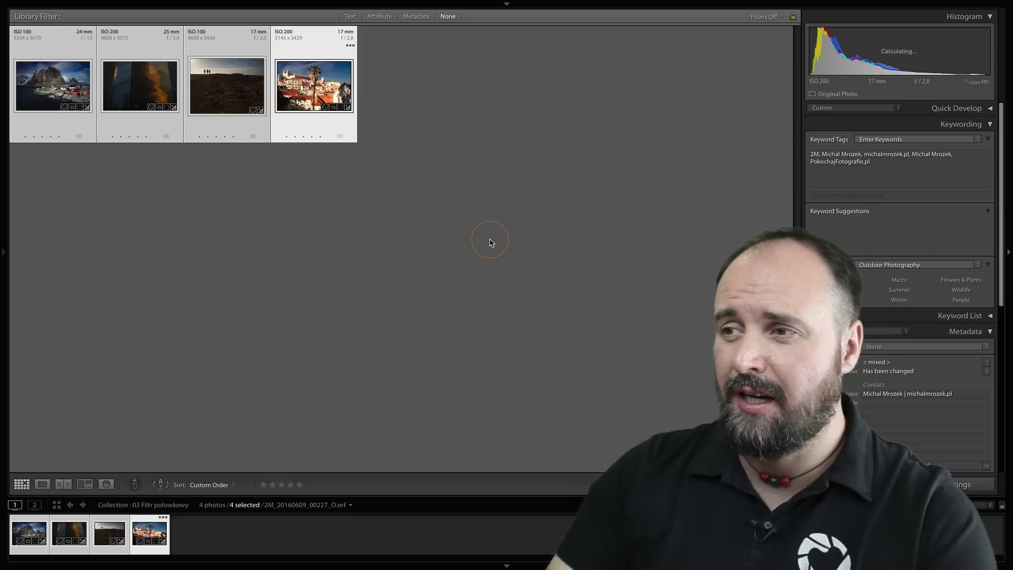
{"action": "key", "text": "n"}
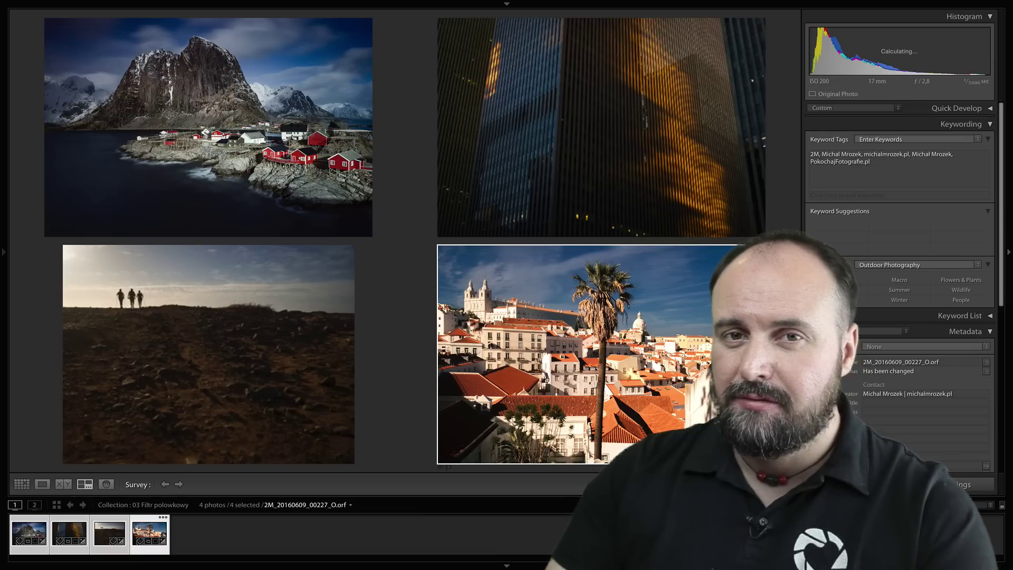
{"action": "key", "text": "l"}
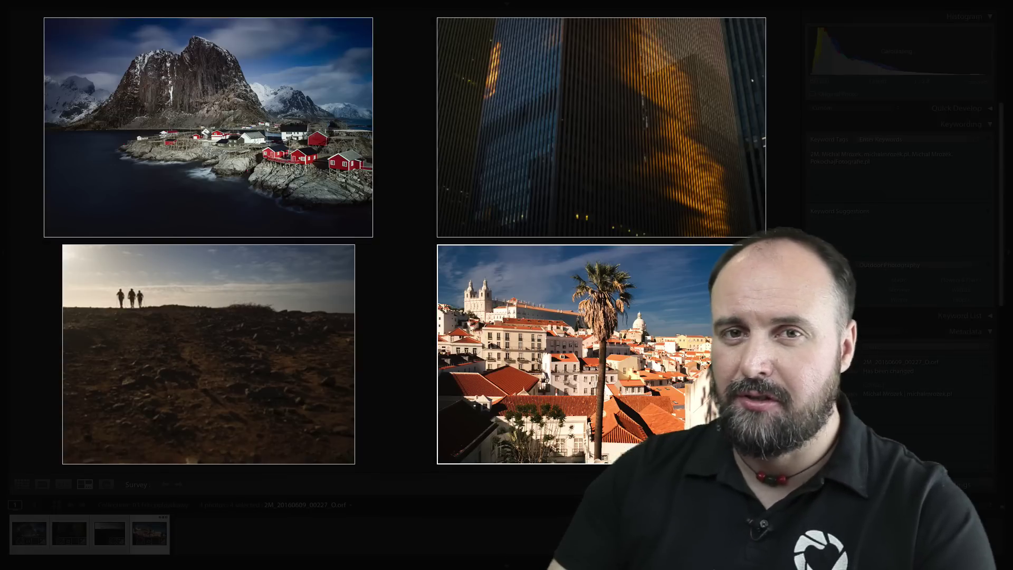
{"action": "key", "text": "l"}
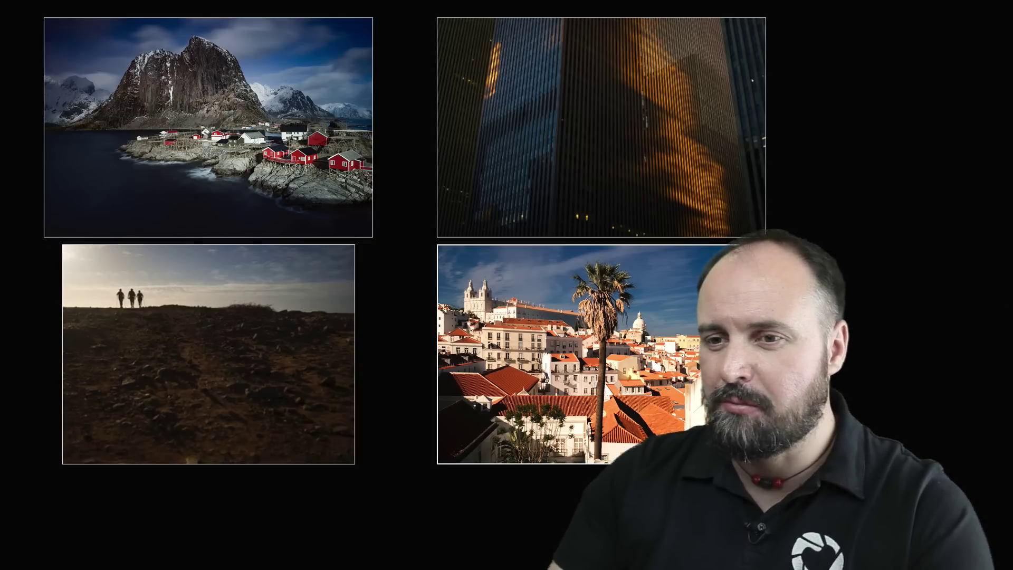